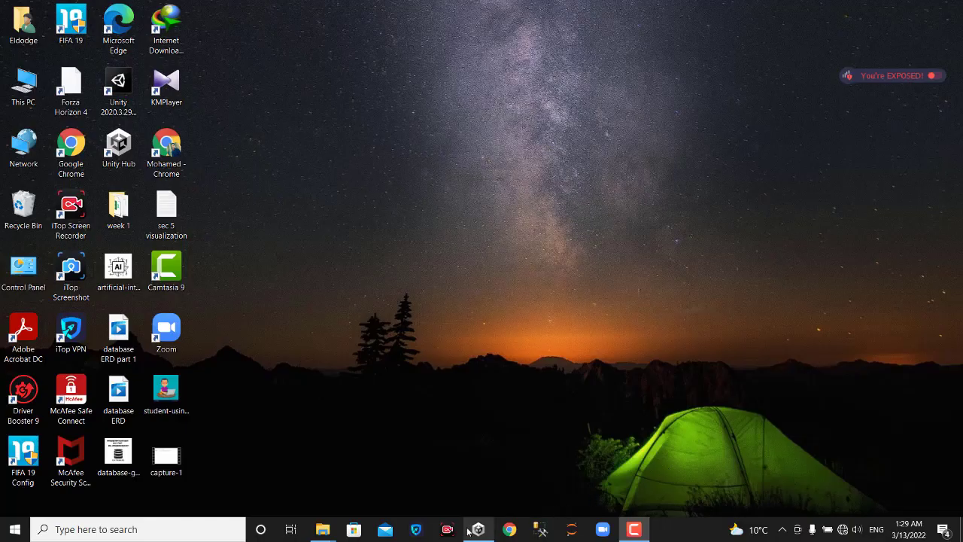
- Create a new 3D project named My project (5) in Unity Hub and open it in the editor
mouse_move(467, 531)
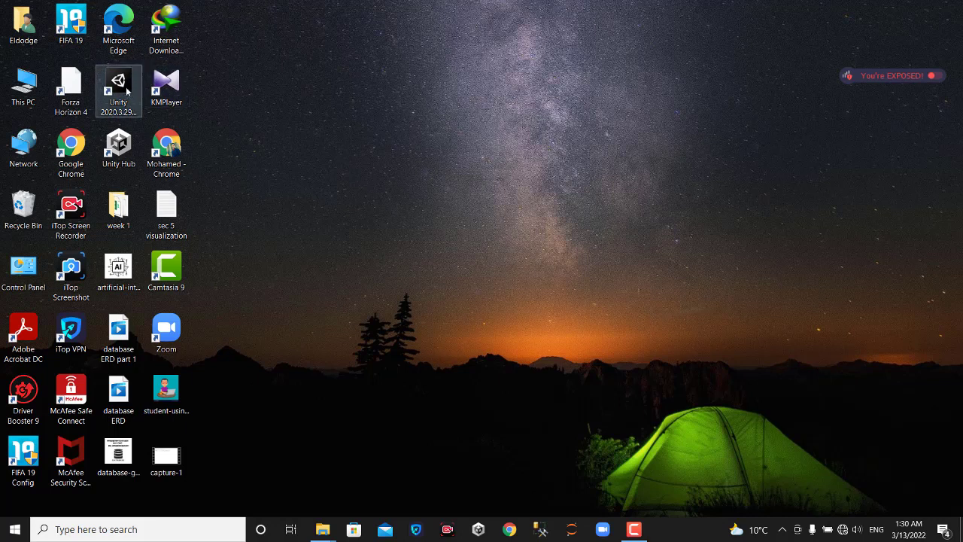
double_click(126, 91)
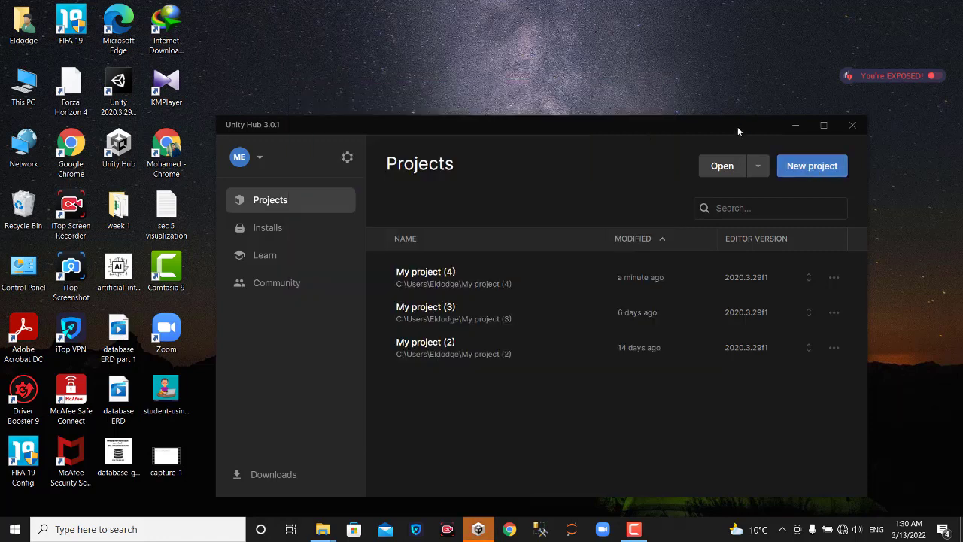
left_click(795, 164)
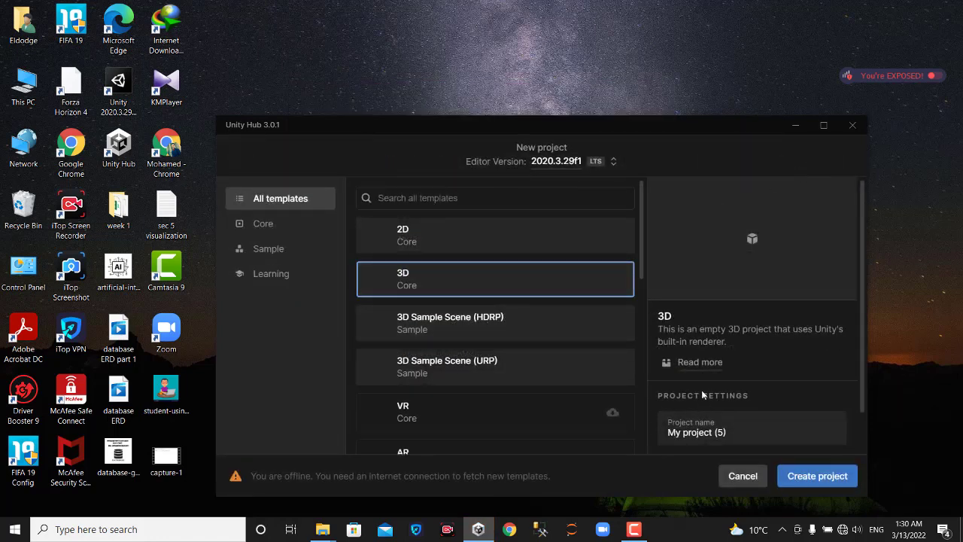
left_click(830, 482)
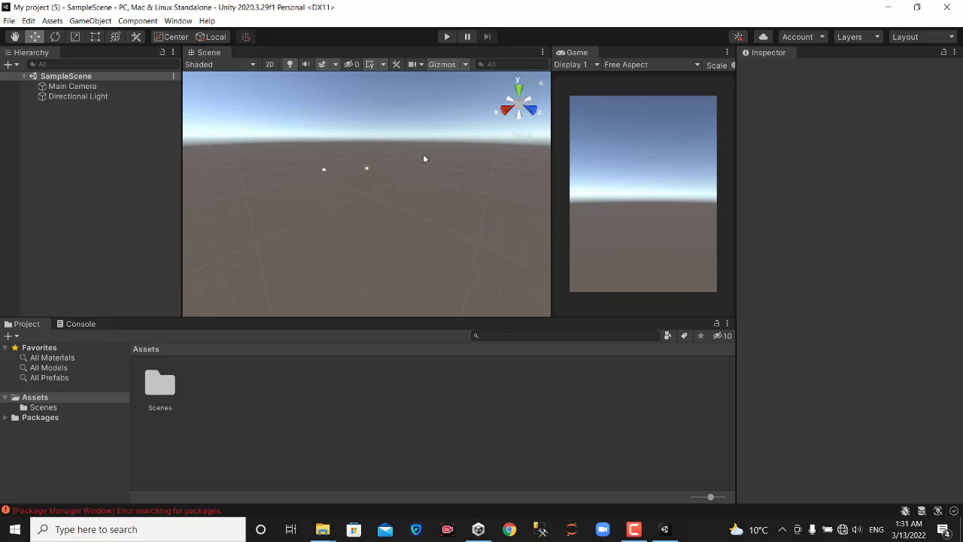
- Move the Main Camera forward to Z -9.26 and orbit the scene view
left_click(79, 87)
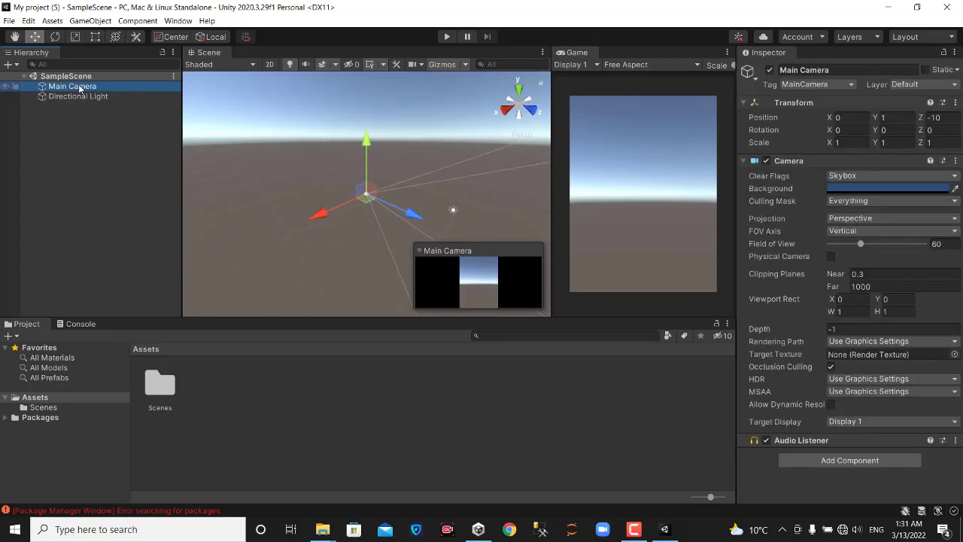
mouse_move(393, 208)
left_mouse_down()
mouse_move(454, 202)
mouse_move(413, 184)
left_mouse_up()
left_click(76, 99)
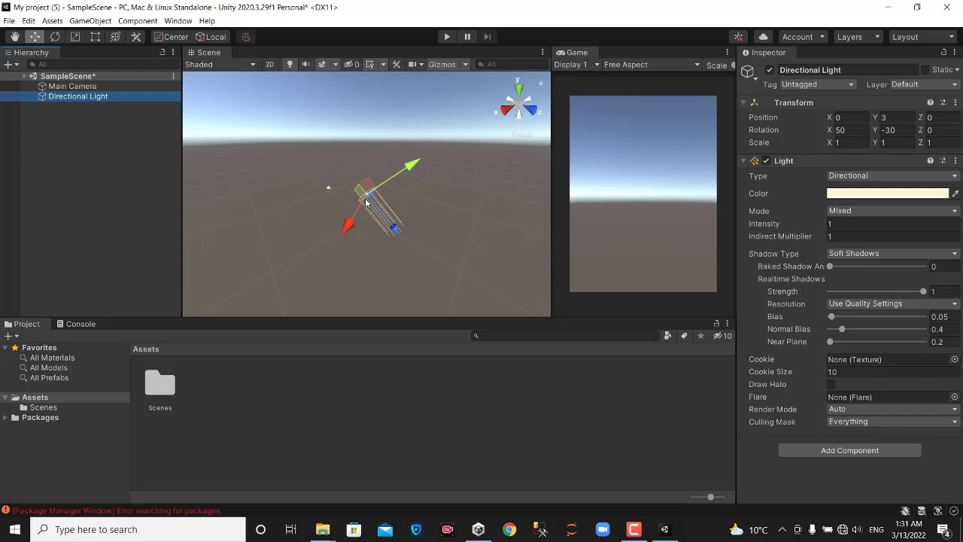
left_click(301, 227)
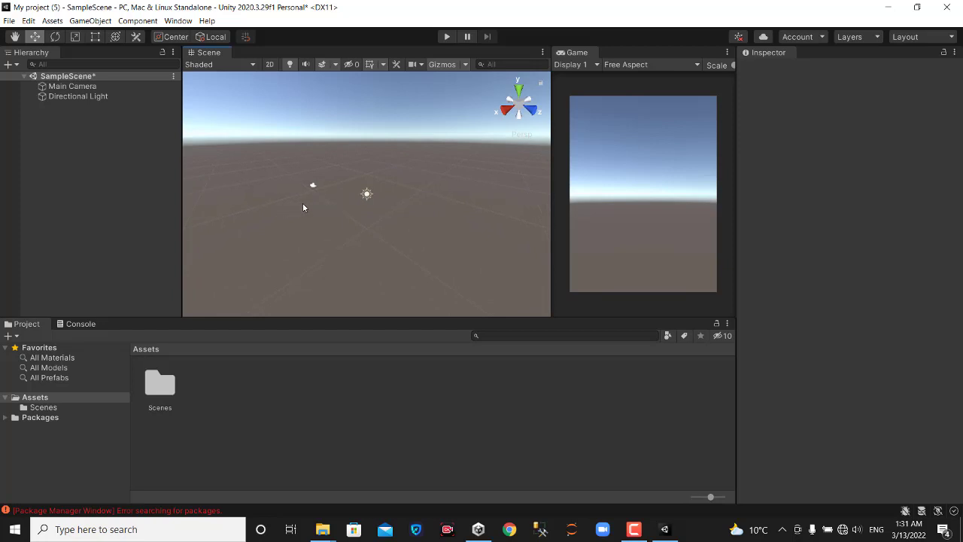
key("alt")
mouse_move(337, 204)
left_mouse_down("alt")
mouse_move(266, 219)
mouse_move(432, 229)
left_mouse_up("alt")
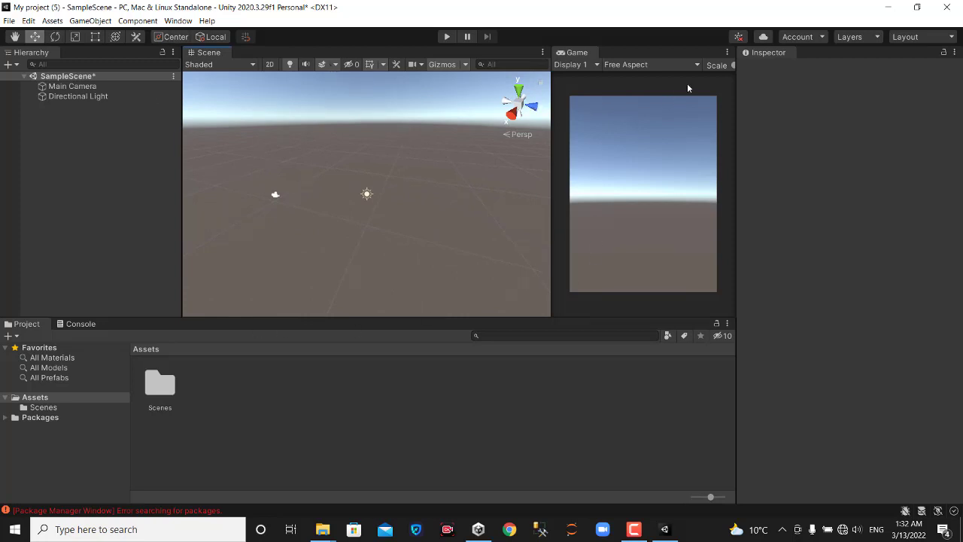
left_click(275, 195)
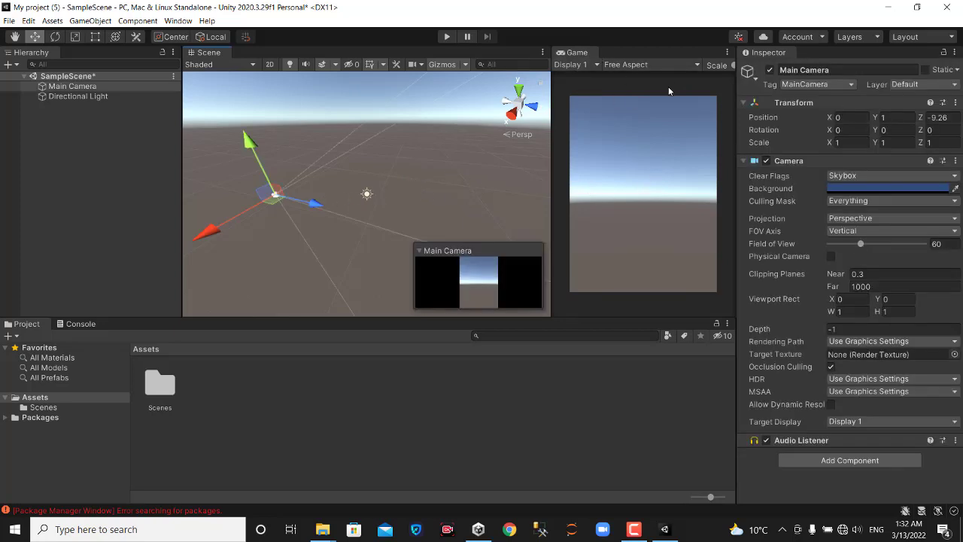
- Move the Game tab next to the Scene view, then switch the editor to the Default layout
mouse_move(590, 53)
left_mouse_down()
mouse_move(514, 68)
mouse_move(252, 52)
left_mouse_up()
left_click(256, 51)
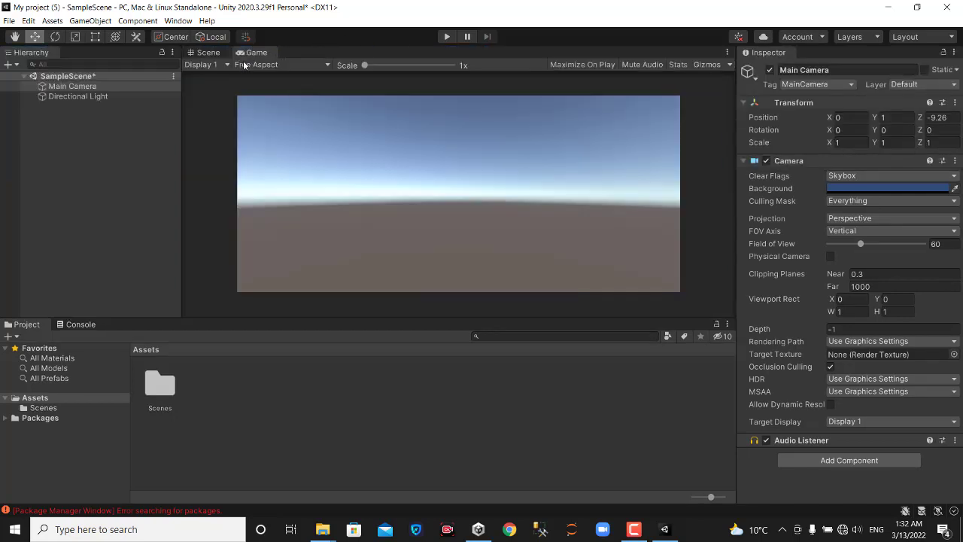
left_click(208, 53)
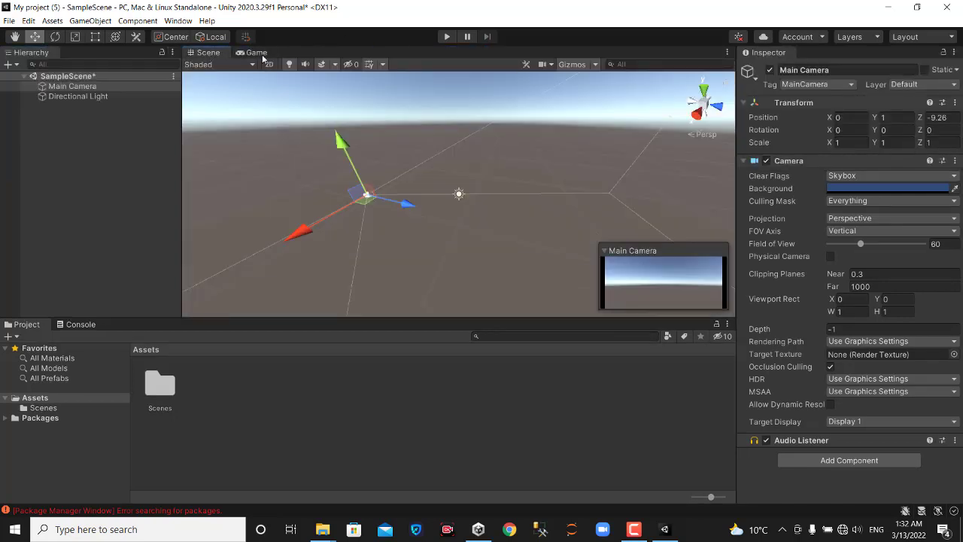
left_click(952, 38)
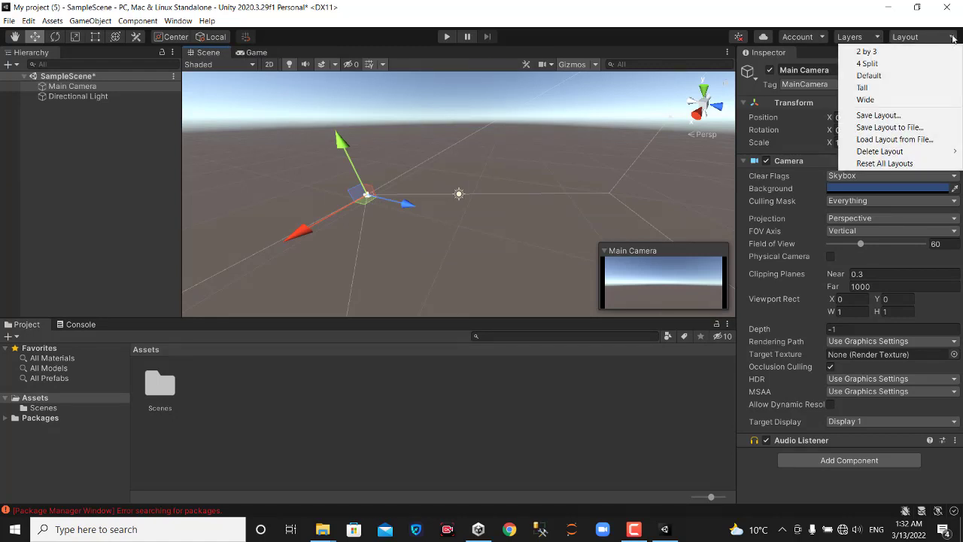
left_click(873, 75)
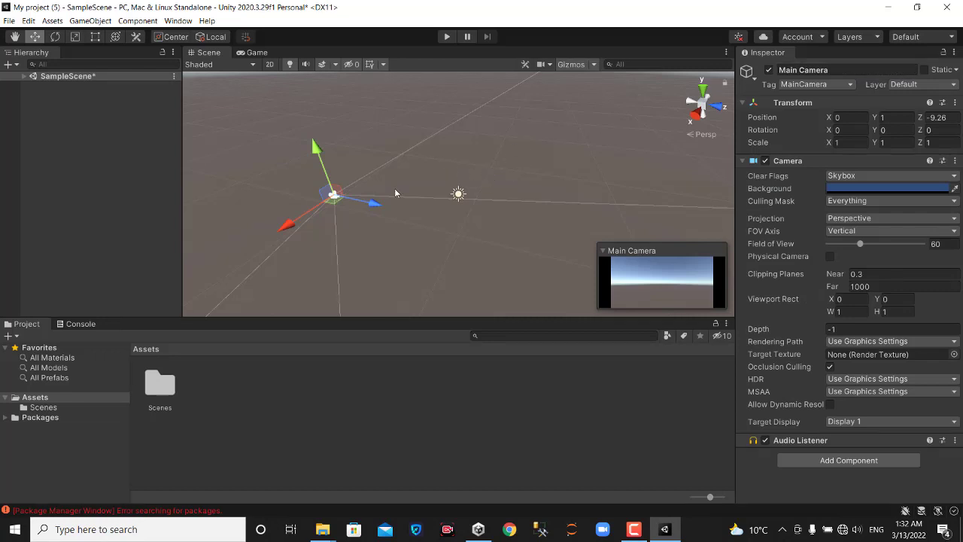
- Frame the Main Camera and Directional Light in the Scene view, then select the camera
left_click(253, 53)
left_click(204, 54)
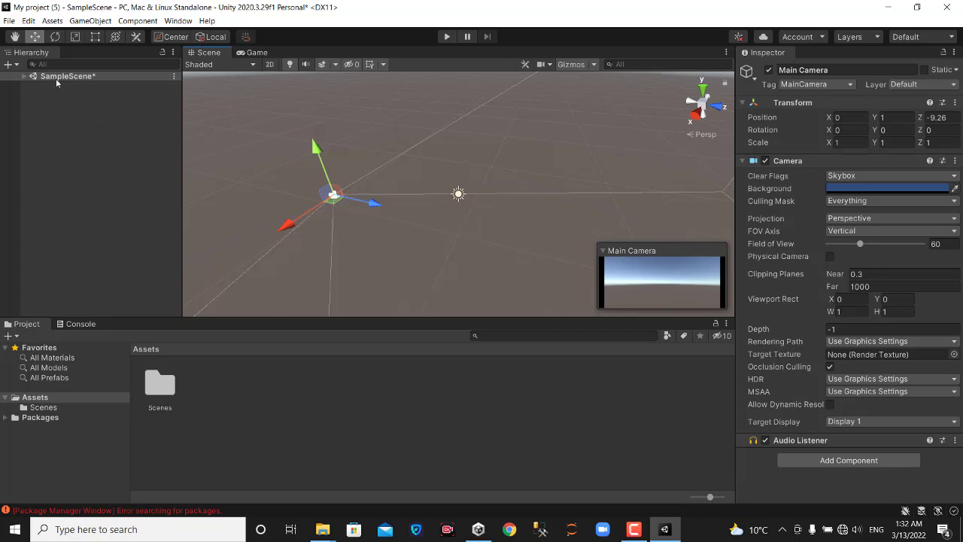
left_click(26, 77)
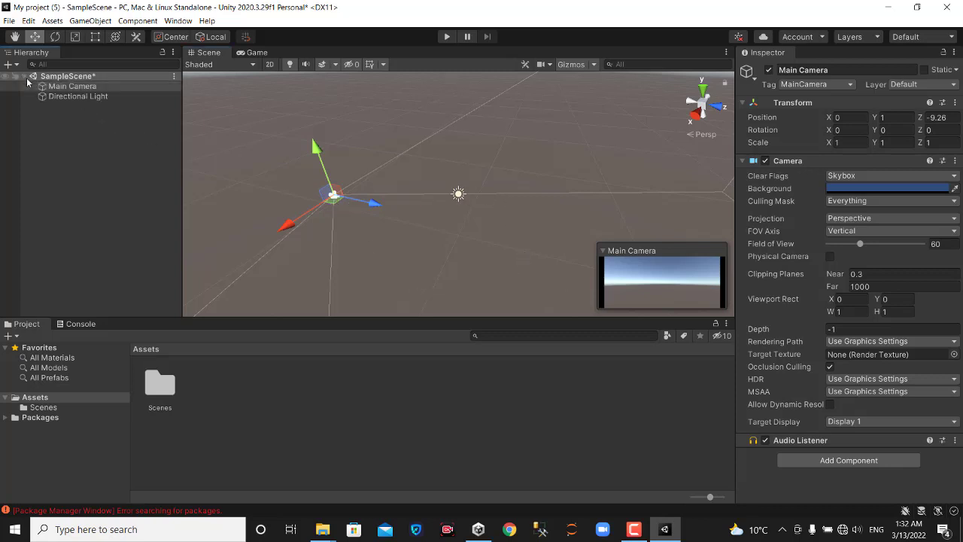
double_click(60, 87)
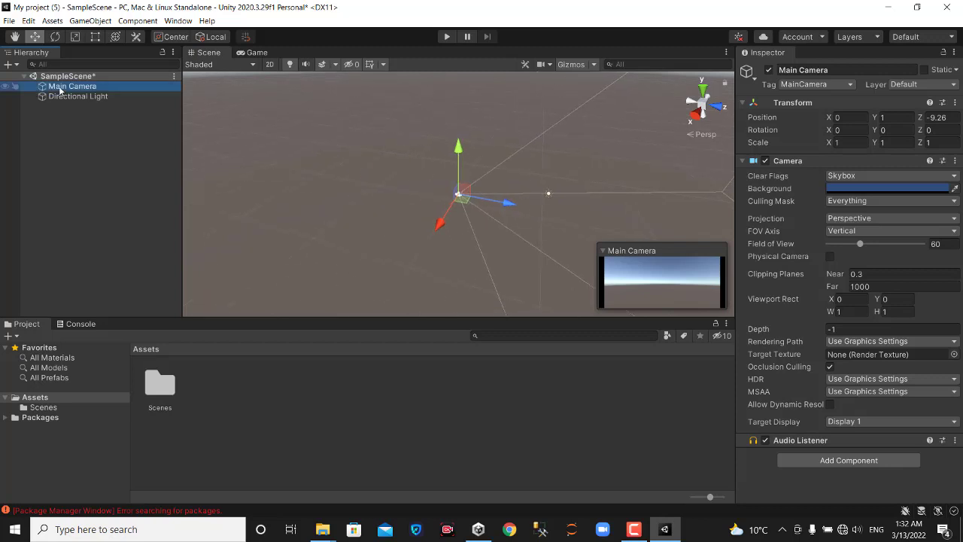
double_click(75, 96)
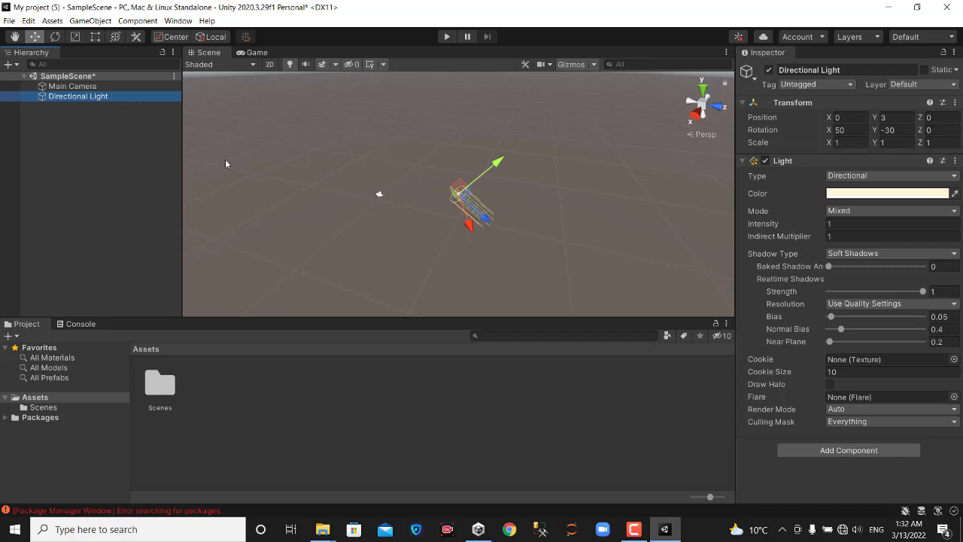
left_click(109, 87)
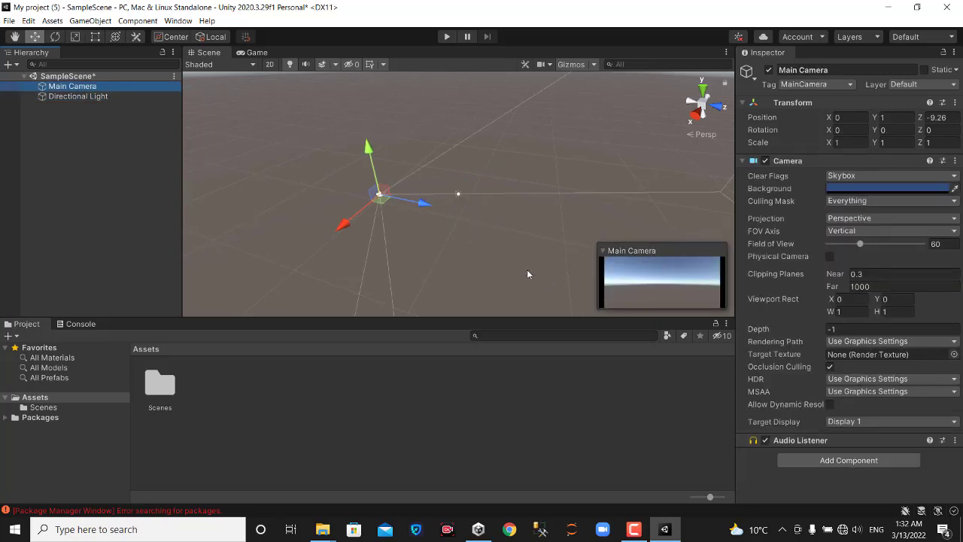
- Detach the Game view into a floating window
left_click(253, 58)
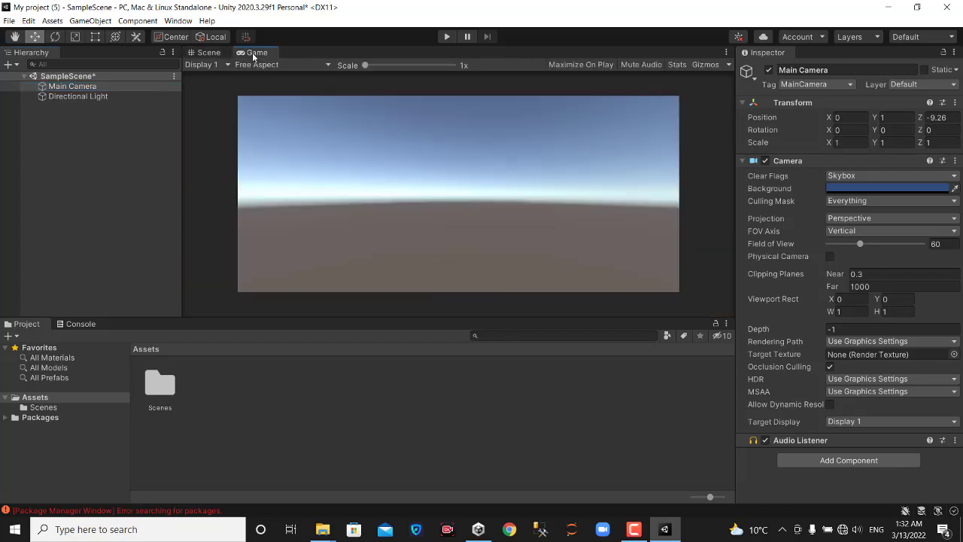
left_click_drag(253, 58, 239, 71)
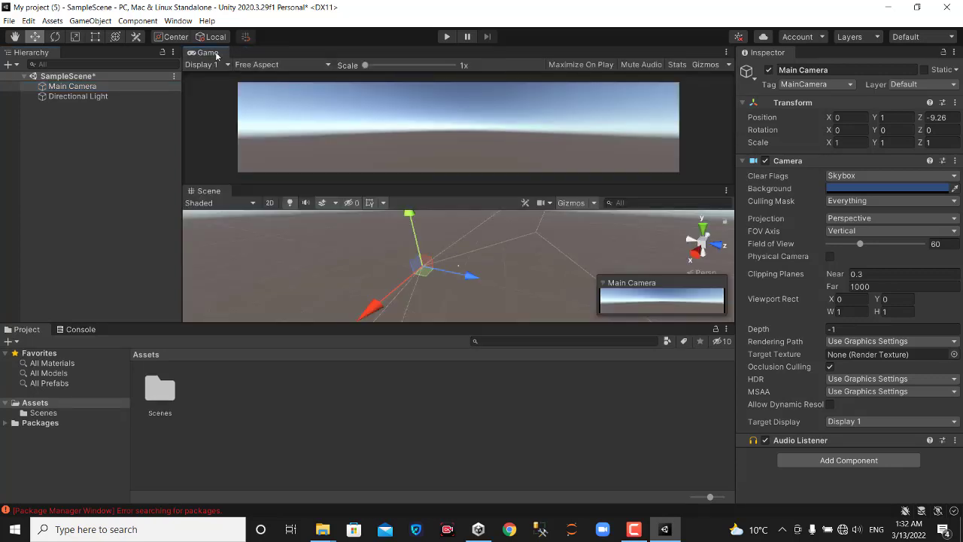
mouse_move(215, 54)
left_mouse_down()
mouse_move(656, 73)
mouse_move(645, 48)
left_mouse_up()
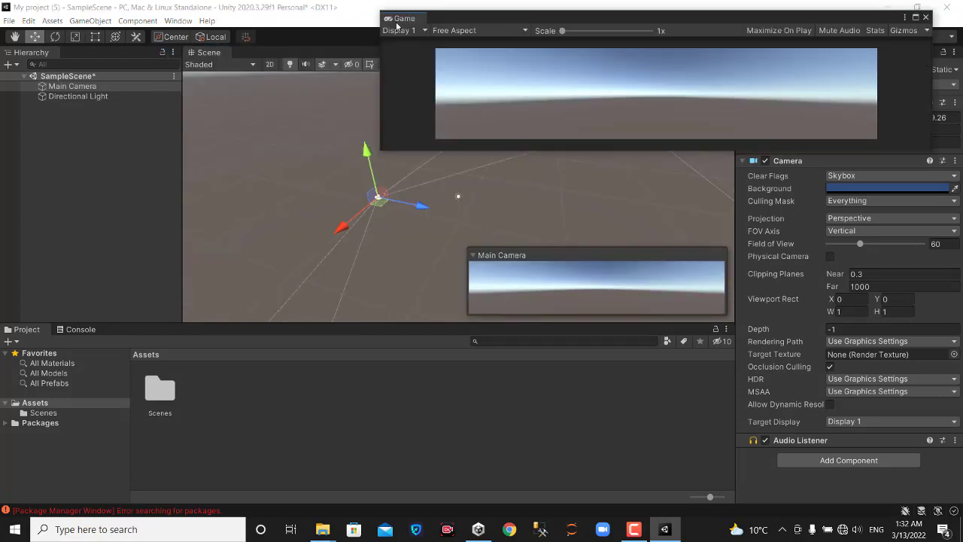
mouse_move(397, 26)
left_mouse_down()
mouse_move(404, 17)
mouse_move(278, 51)
mouse_move(670, 184)
left_mouse_up()
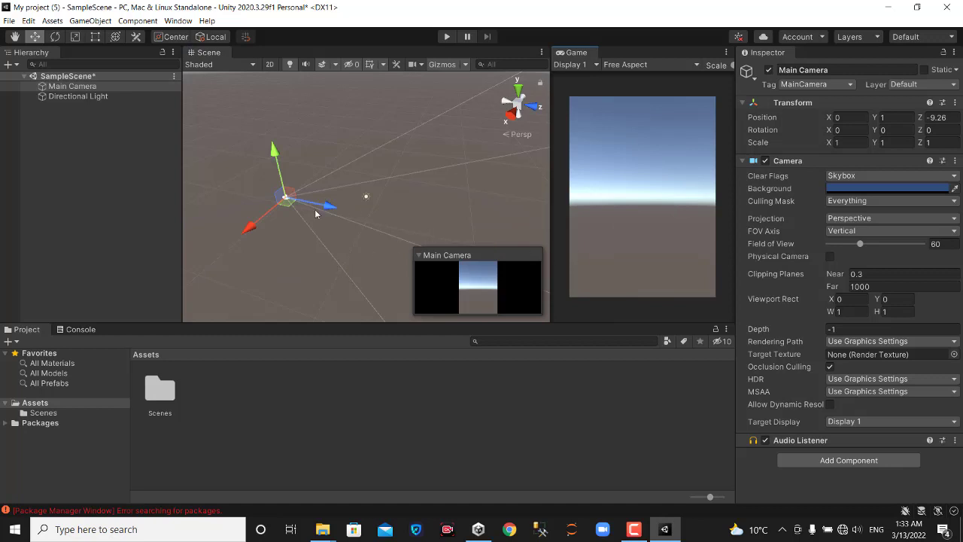
- Move the Main Camera to -6.81, -0.42, -9.26 and reapply the Default layout
left_click_drag(287, 199, 302, 183)
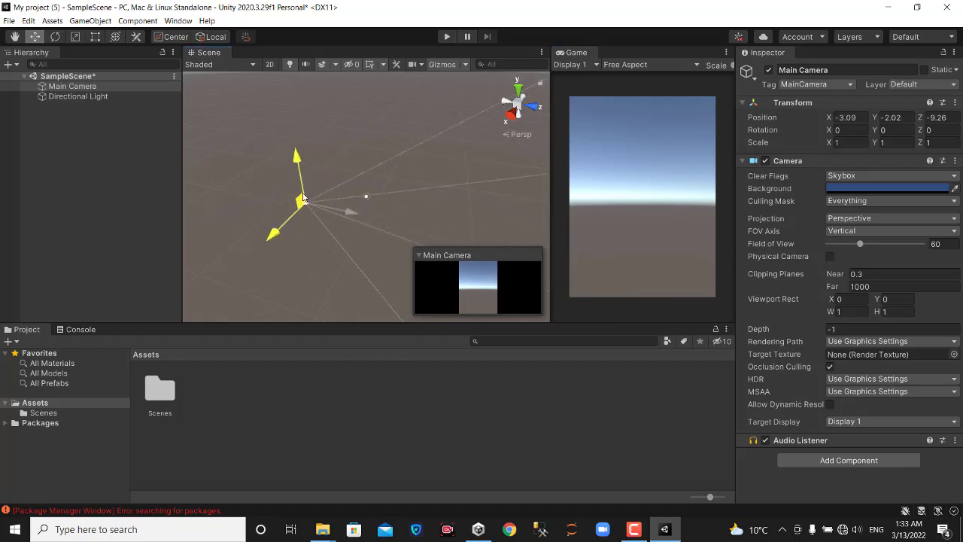
left_click_drag(378, 176, 317, 182)
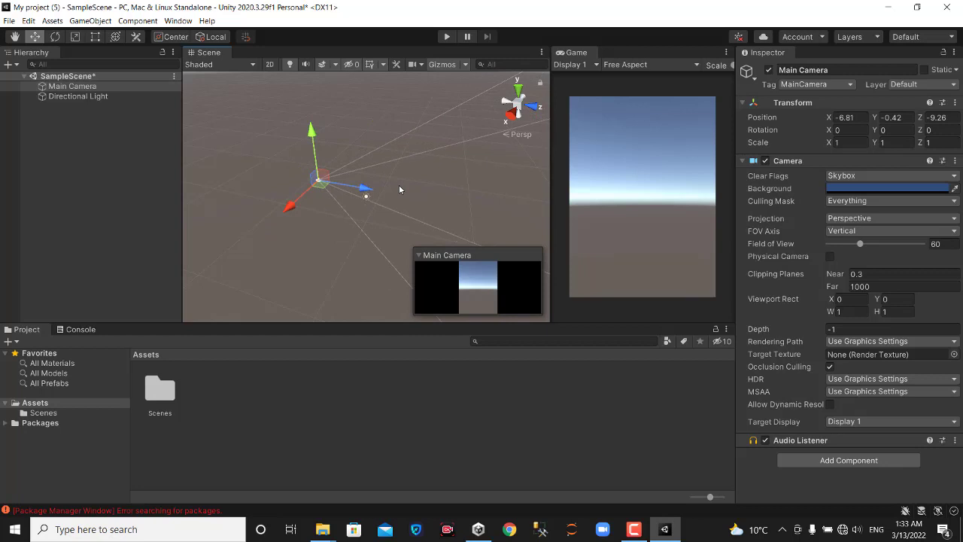
left_click(941, 38)
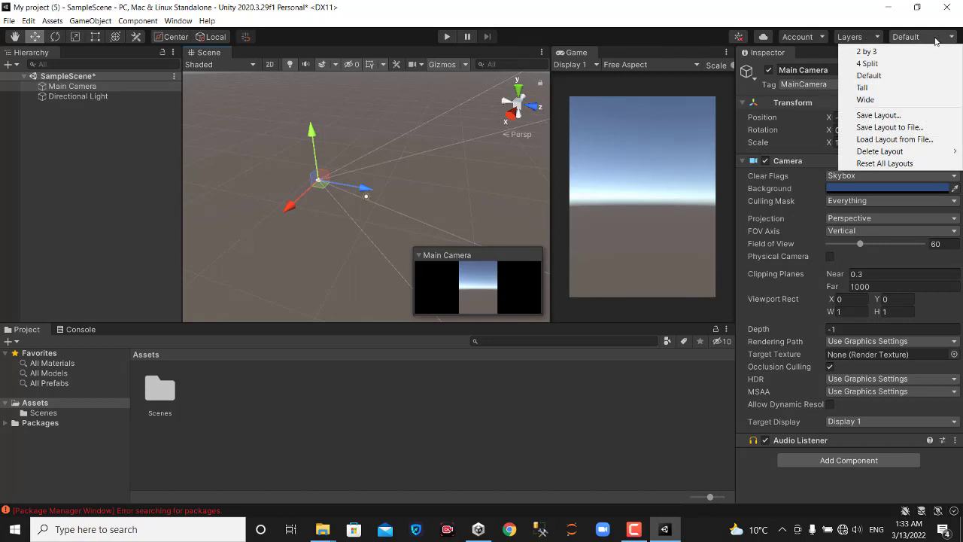
left_click(878, 41)
left_click(879, 41)
left_click(869, 76)
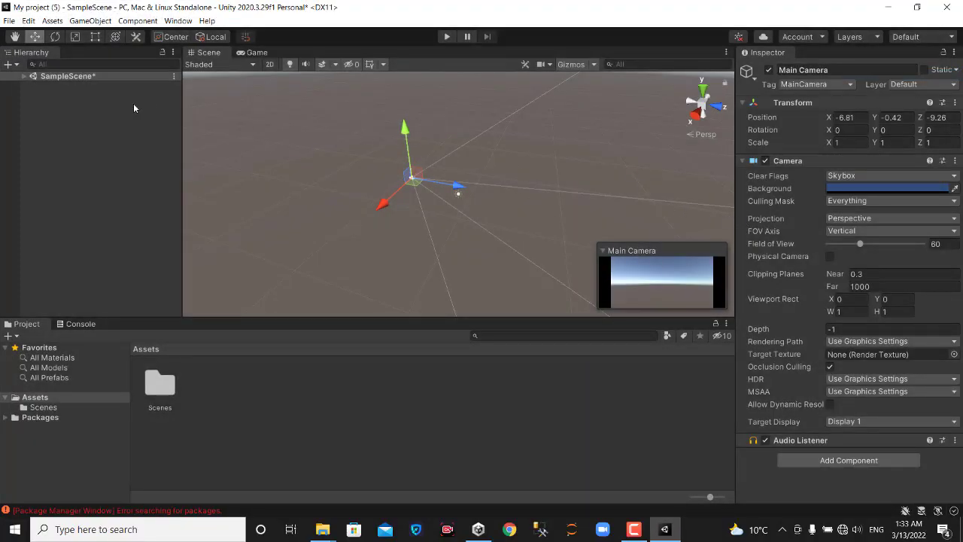
- Select the Main Camera and move it to -6.81, 6.8, -0.52
left_click(24, 76)
left_click(76, 97)
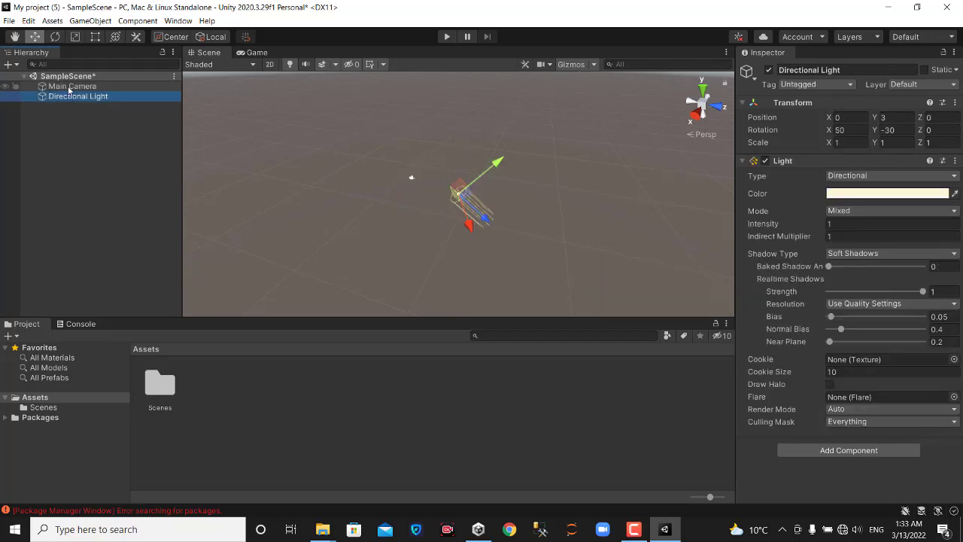
left_click(69, 87)
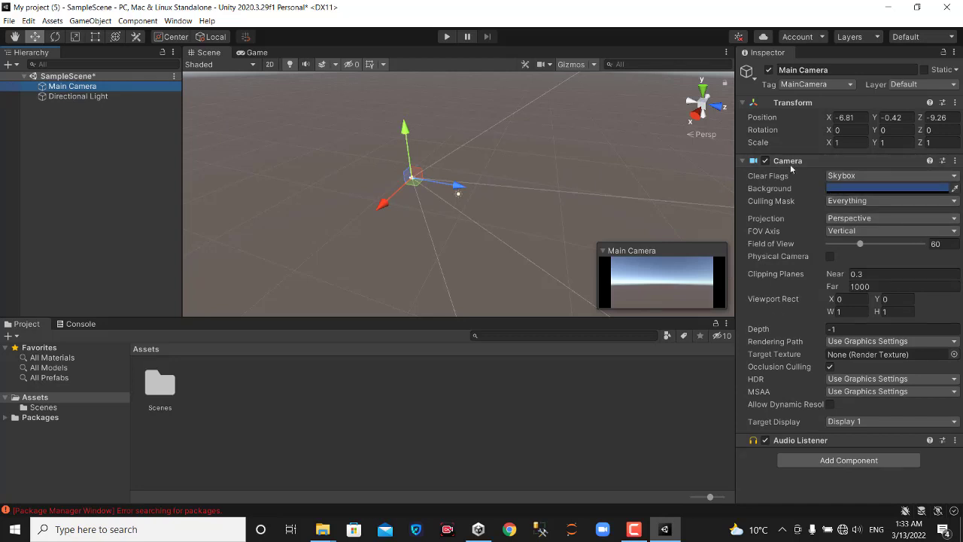
left_click(849, 117)
key("Return")
left_click(16, 38)
mouse_move(407, 165)
left_mouse_down()
mouse_move(440, 169)
mouse_move(387, 210)
left_mouse_up()
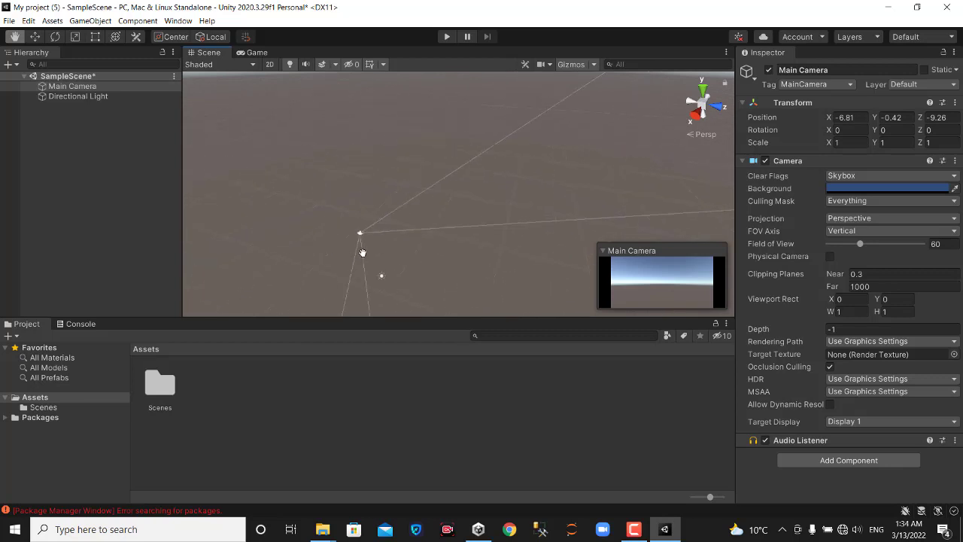
left_click(40, 38)
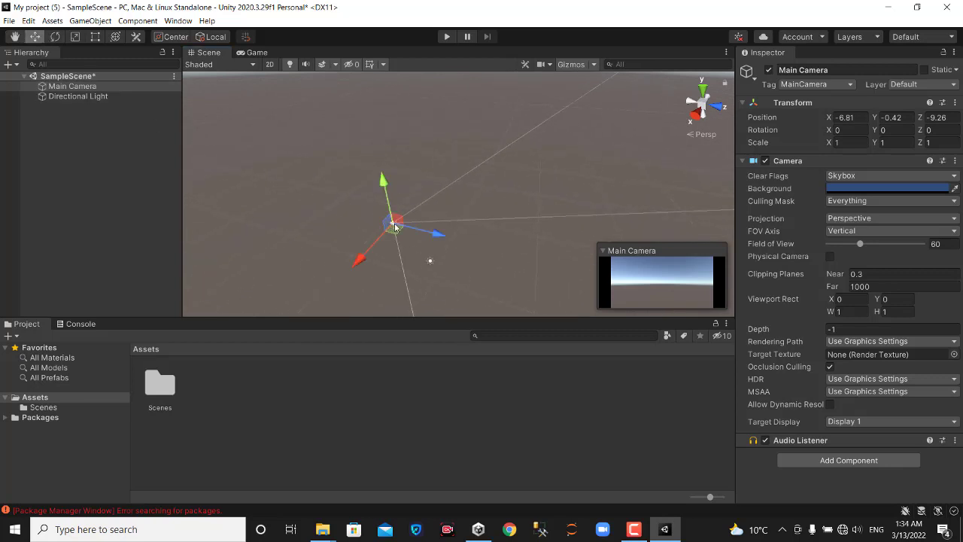
mouse_move(410, 230)
left_mouse_down()
mouse_move(521, 258)
mouse_move(465, 248)
mouse_move(438, 154)
left_mouse_up()
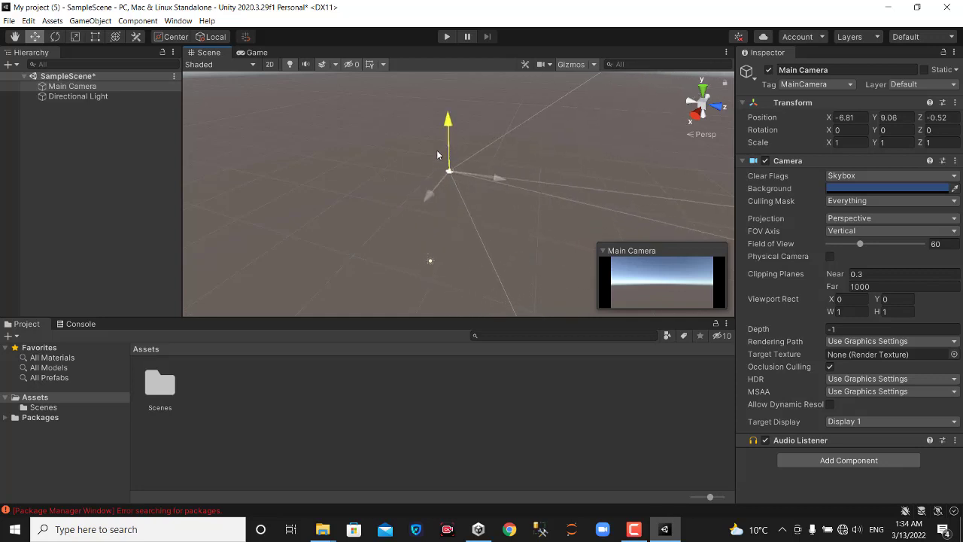
left_click_drag(448, 192, 426, 216)
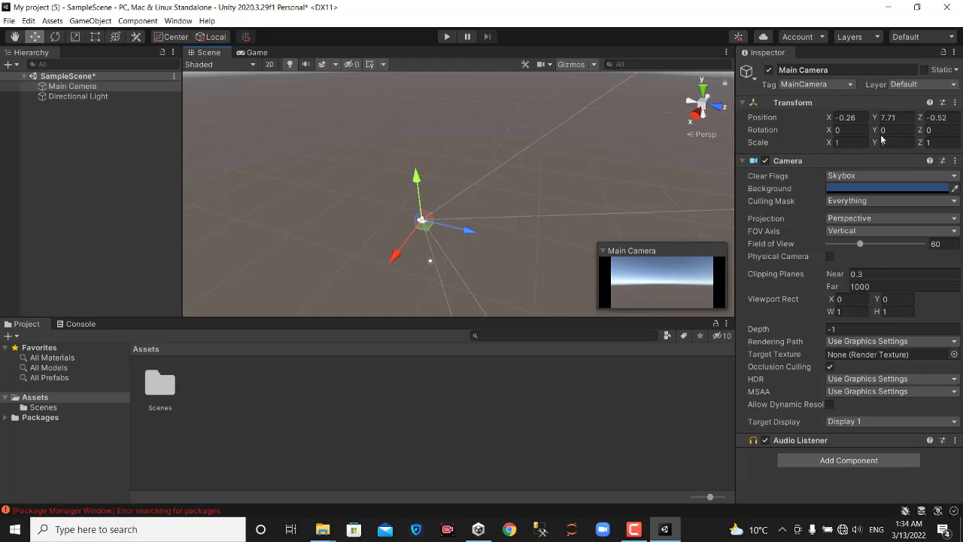
- Undo a trial rotation so the camera's rotation stays 0, 0, 0, then deselect it
left_click(118, 38)
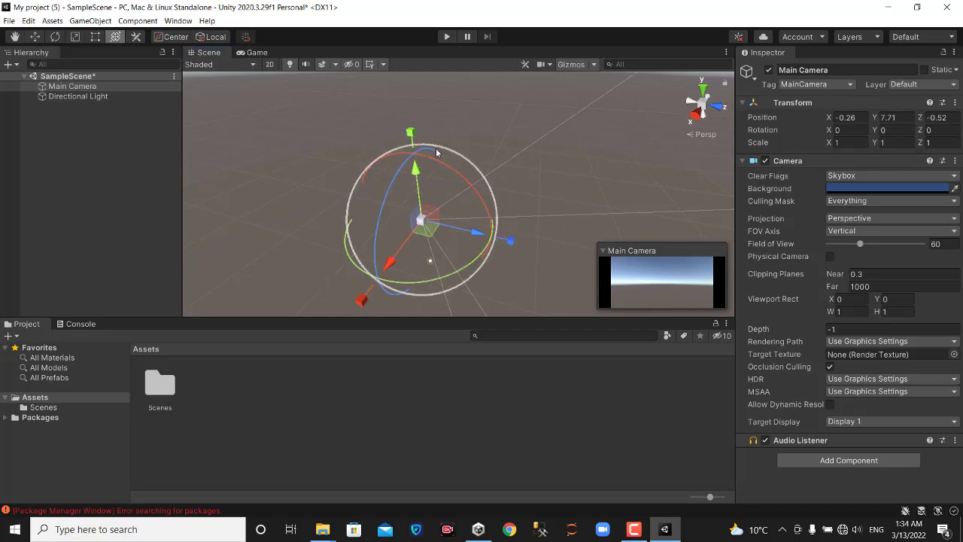
mouse_move(437, 153)
left_mouse_down()
mouse_move(450, 210)
mouse_move(249, 196)
mouse_move(428, 182)
mouse_move(410, 192)
left_mouse_up()
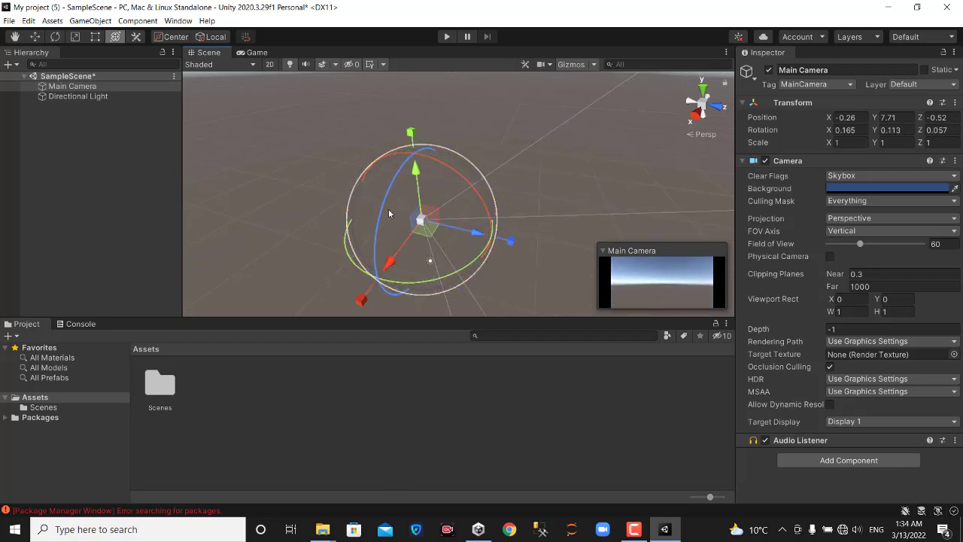
key("ctrl+z")
key("ctrl+z")
key("ctrl+z")
key("ctrl+z")
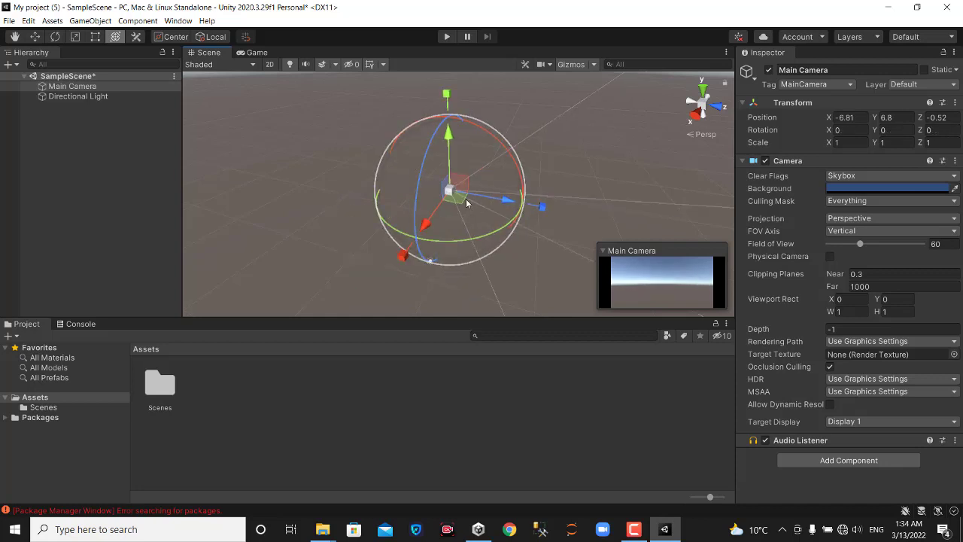
left_click(301, 210)
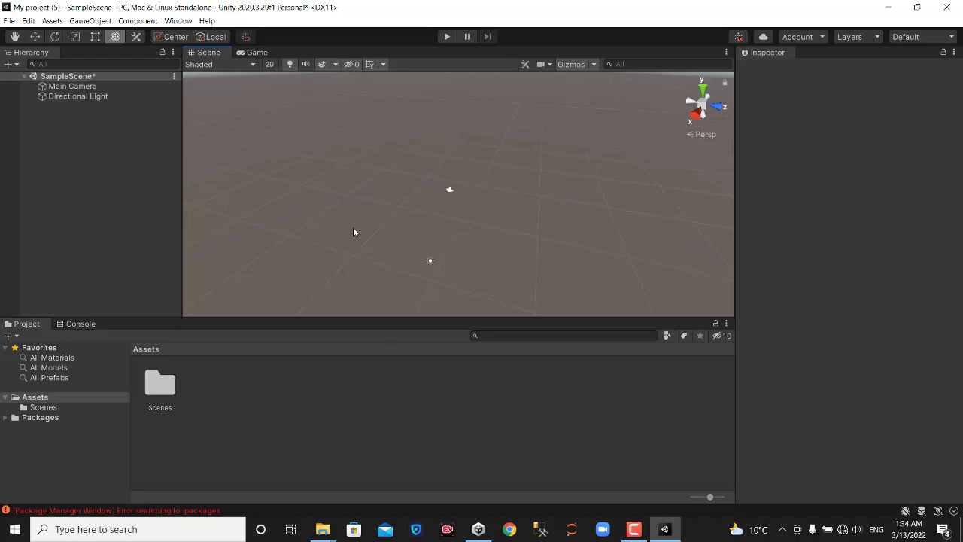
- Turn the scene view upward until the horizon and sky show above the ground plane
left_click_drag(511, 227, 397, 225)
right_click_drag(492, 210, 247, 69)
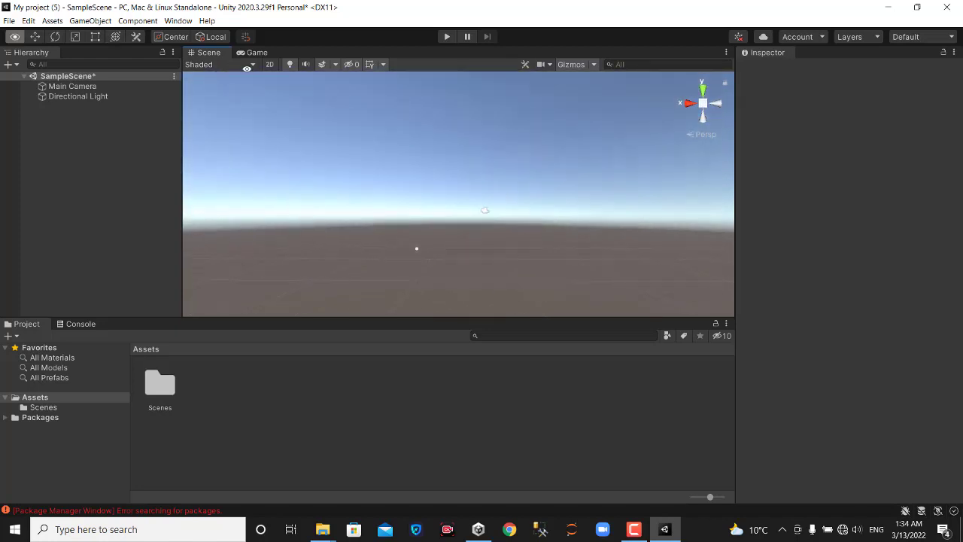
right_click_drag(247, 68, 655, 122)
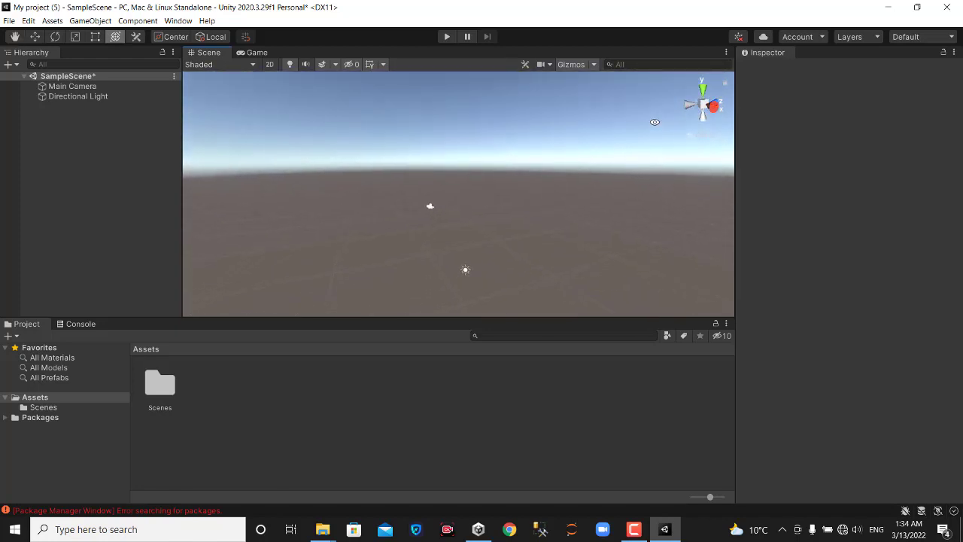
- Create a 3D Cube object from the Hierarchy's + menu
left_click(9, 65)
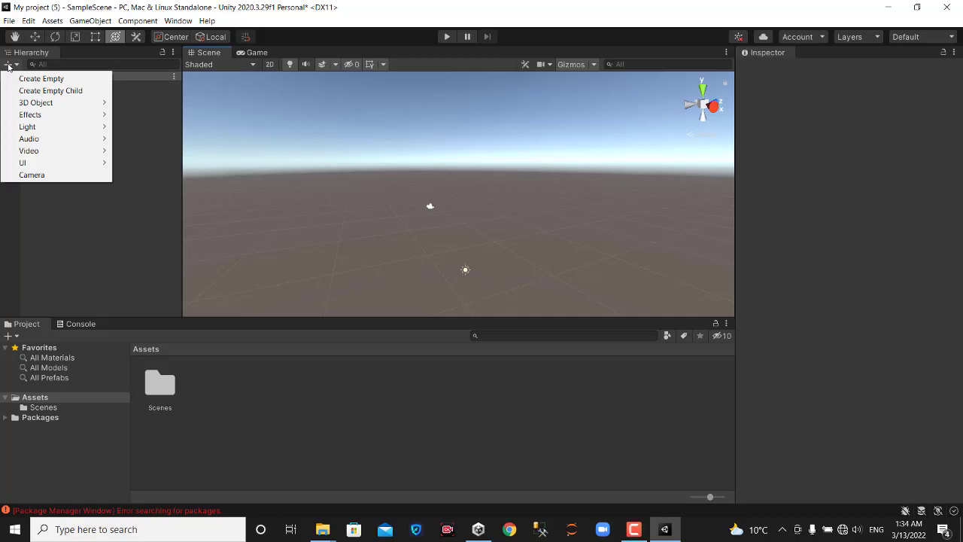
mouse_move(19, 104)
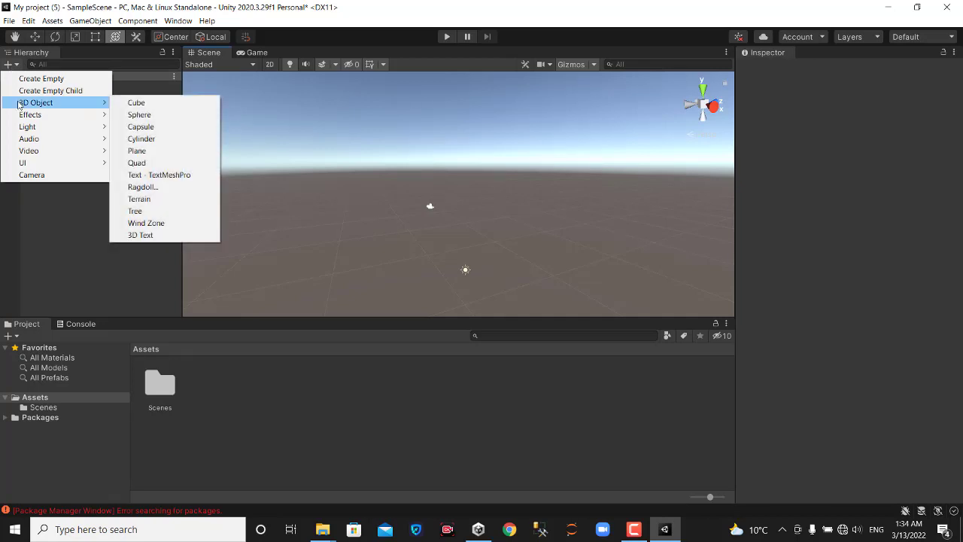
left_click(137, 103)
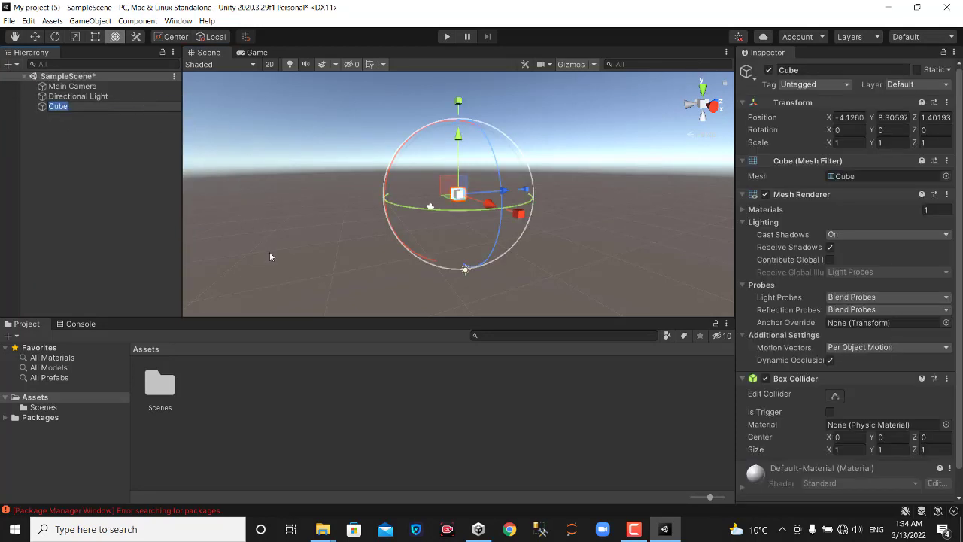
- Select the Cube, frame it with F and zoom out so it sits centred
left_click(439, 253)
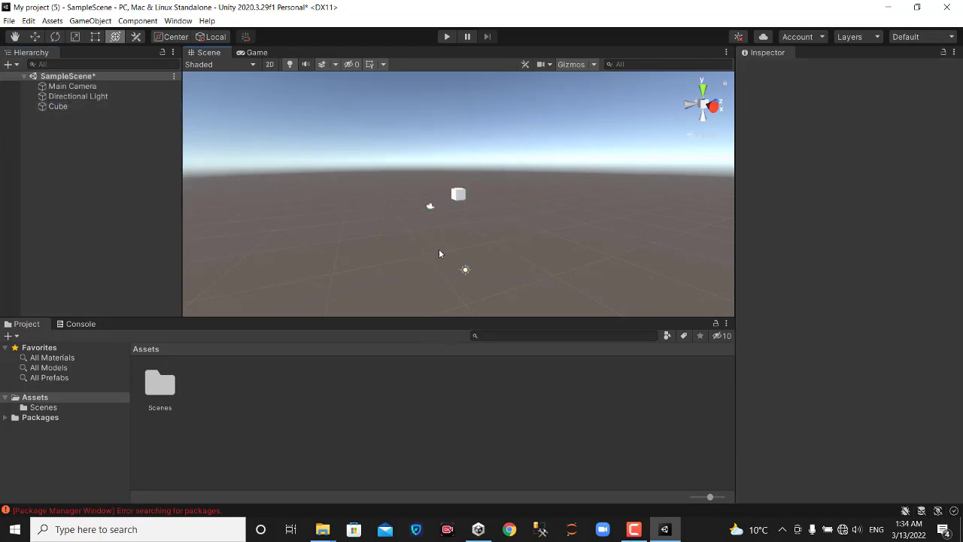
left_click(460, 195)
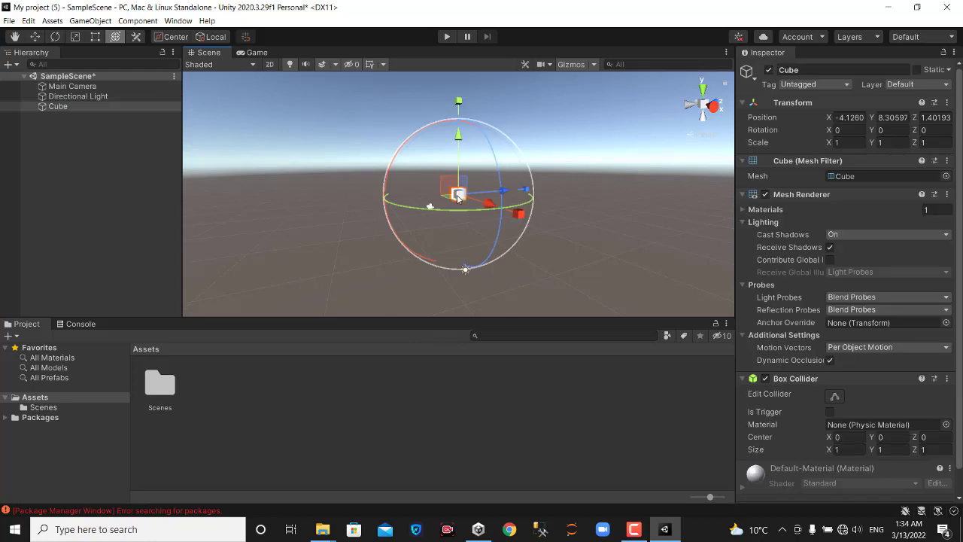
left_click(605, 264)
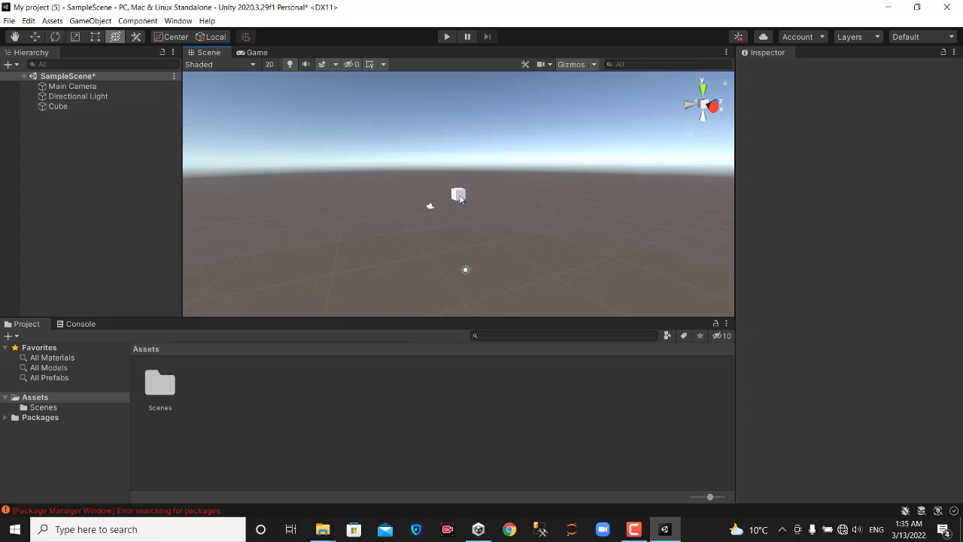
left_click(460, 197)
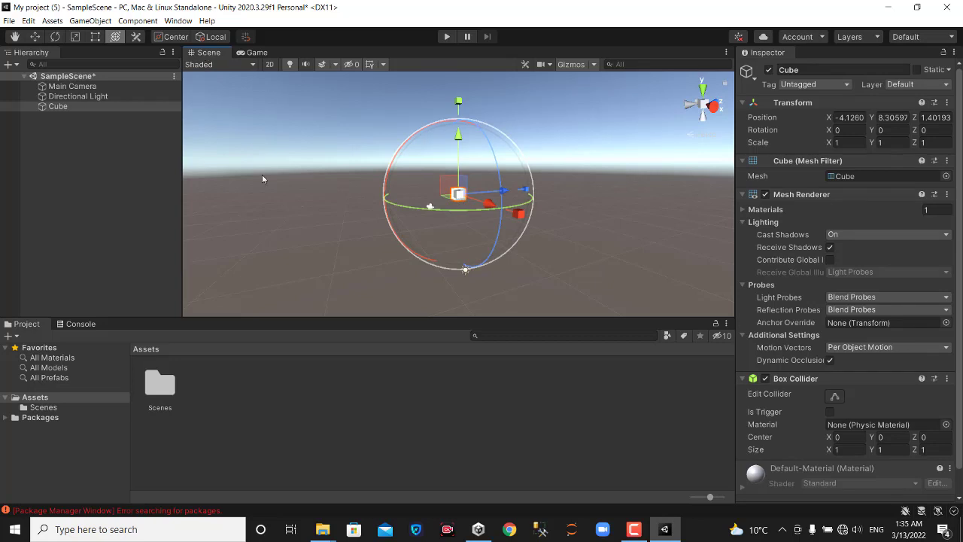
key("f")
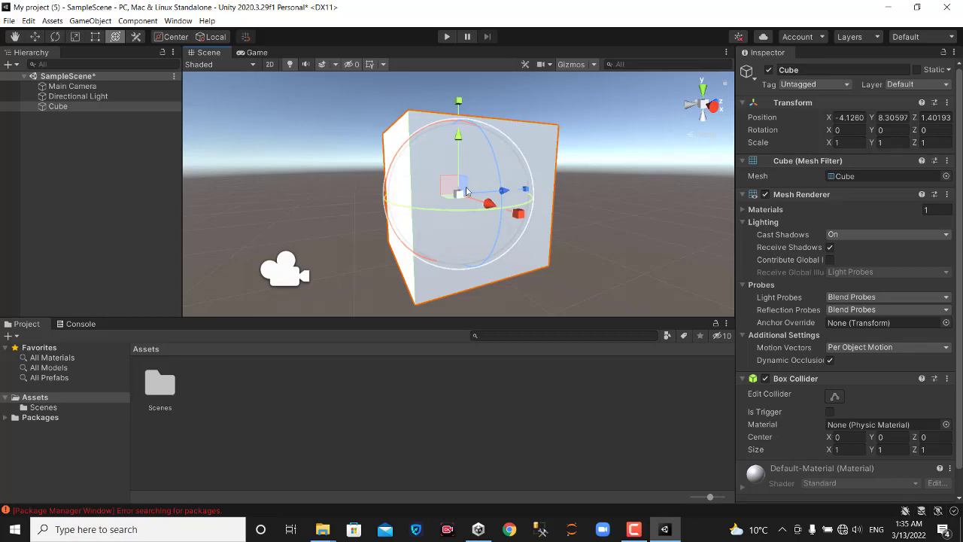
scroll(474, 194, "down", 2)
scroll(489, 200, "down", 2)
scroll(502, 207, "down", 2)
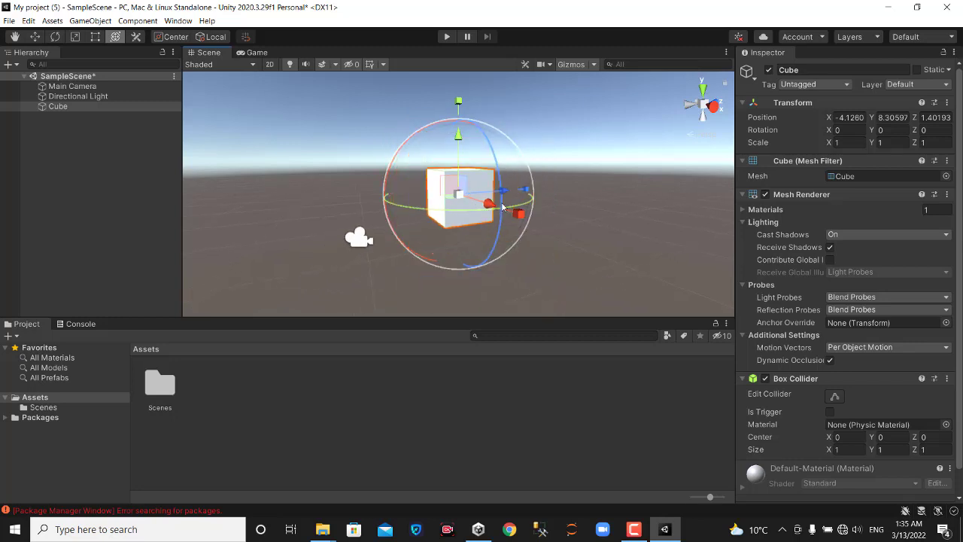
scroll(502, 207, "down", 2)
scroll(502, 207, "down", 1)
left_click(567, 244)
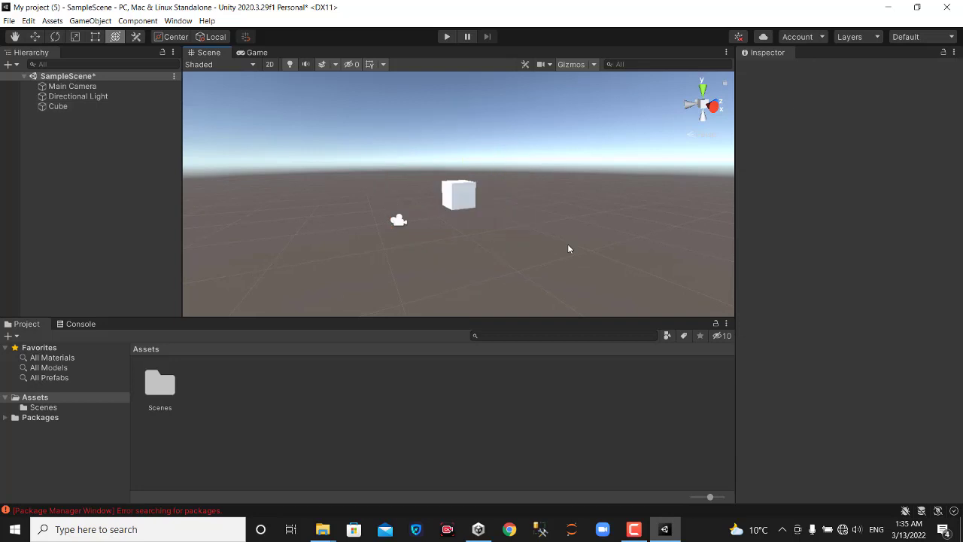
left_click(456, 200)
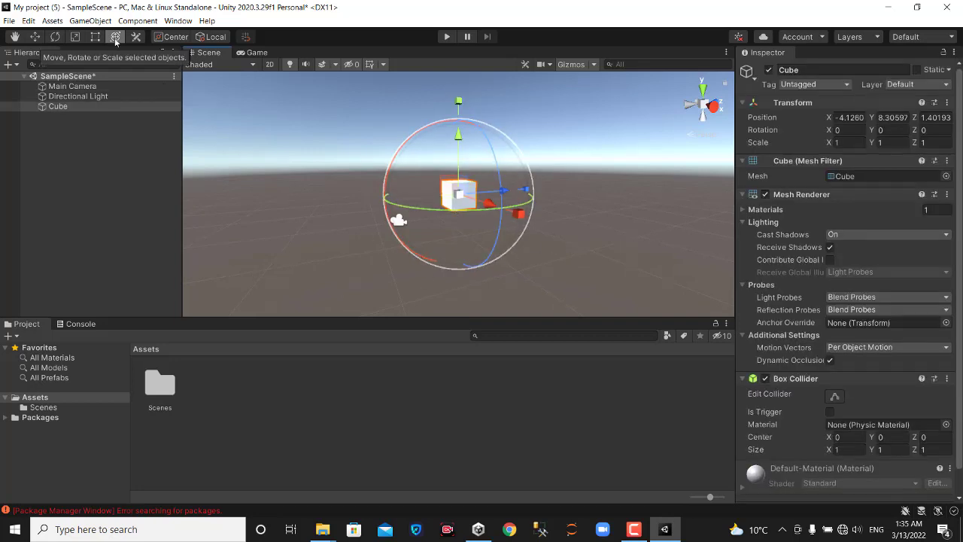
- Pan the view and drag the Cube to roughly -2.12, 9.12, 3.18 within the camera's view
left_click(14, 37)
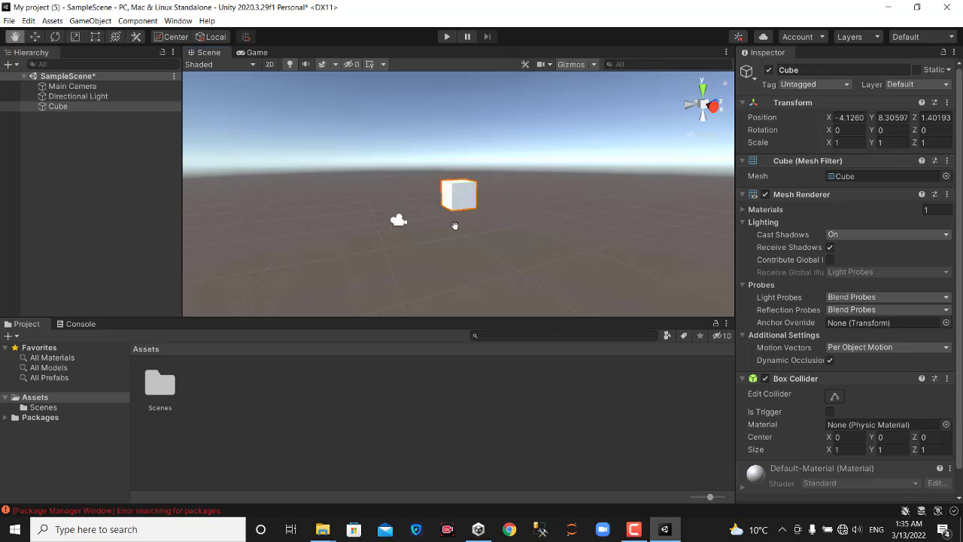
left_click_drag(452, 225, 473, 107)
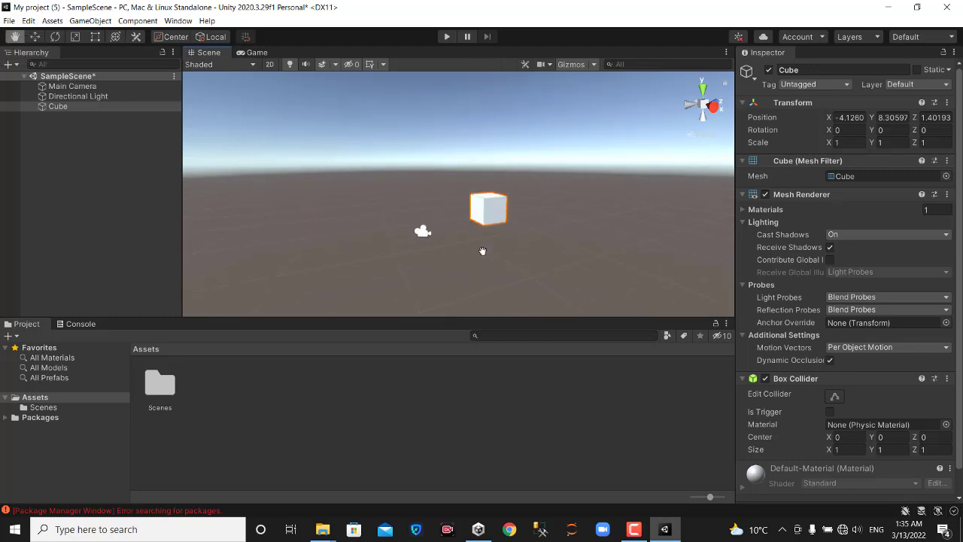
left_click_drag(473, 107, 450, 275)
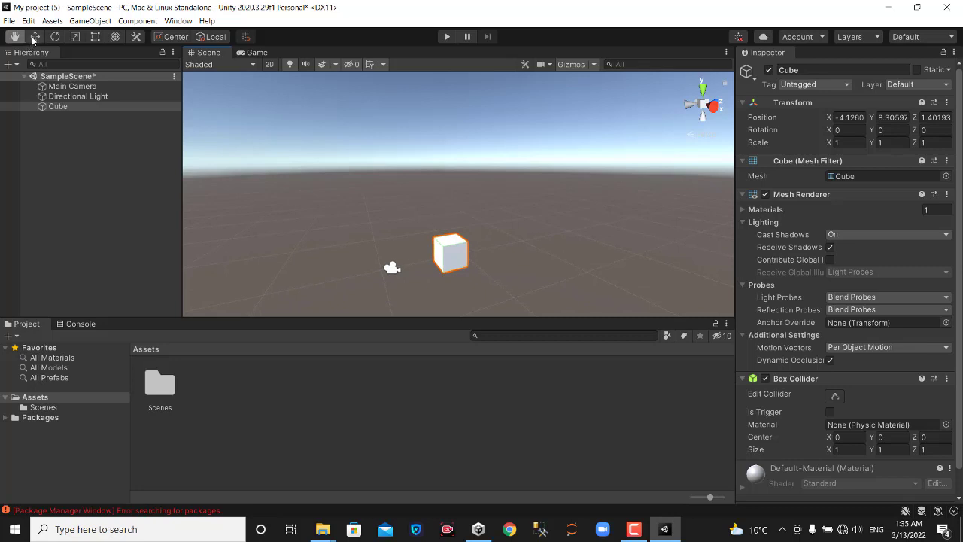
left_click(34, 37)
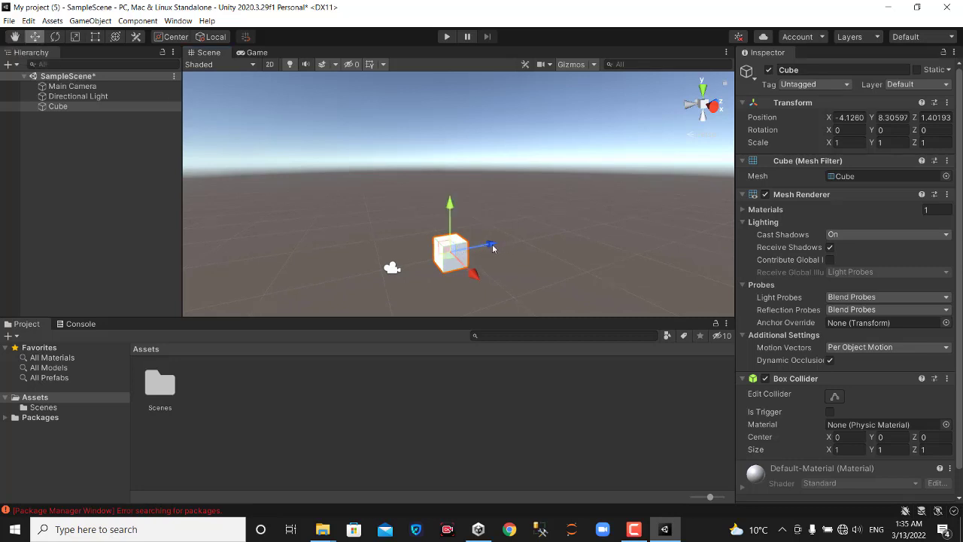
mouse_move(466, 253)
left_mouse_down()
mouse_move(525, 239)
mouse_move(504, 185)
mouse_move(536, 239)
mouse_move(496, 230)
left_mouse_up()
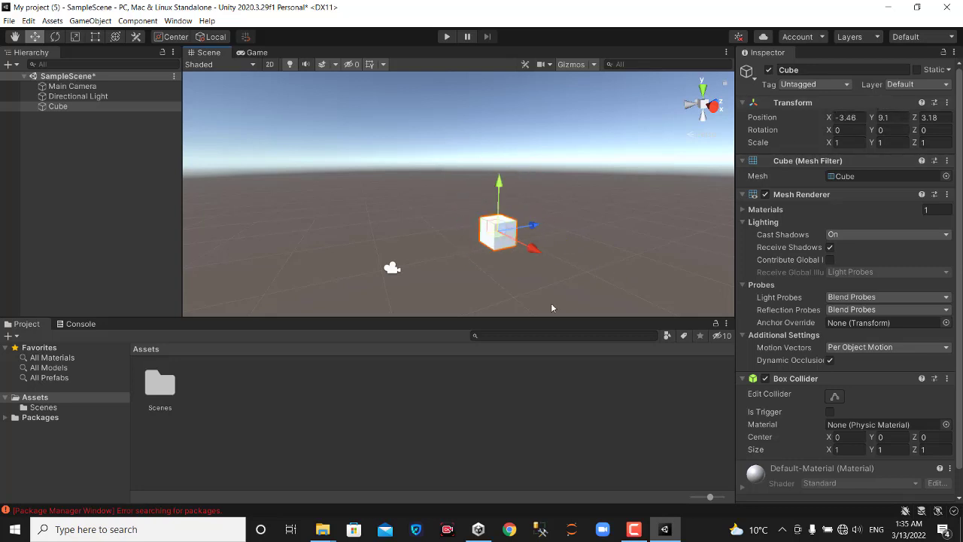
left_click(387, 268)
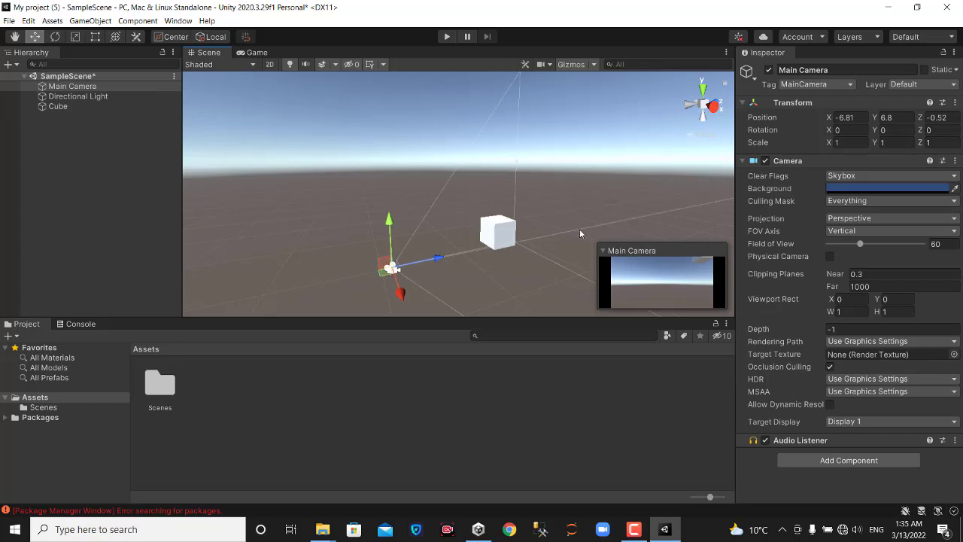
left_click(506, 234)
key("ctrl+z")
key("ctrl+z")
left_click(393, 270)
left_click(506, 234)
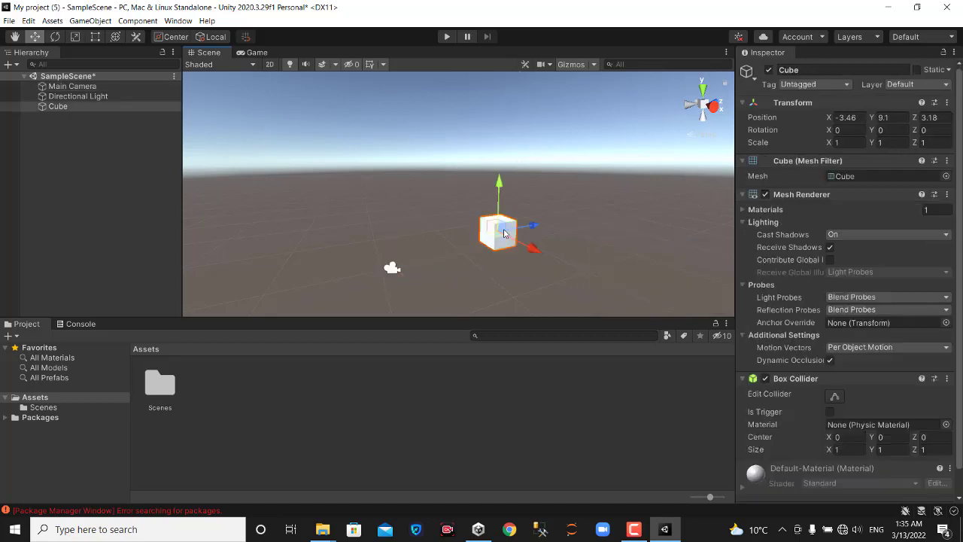
left_click_drag(508, 240, 529, 246)
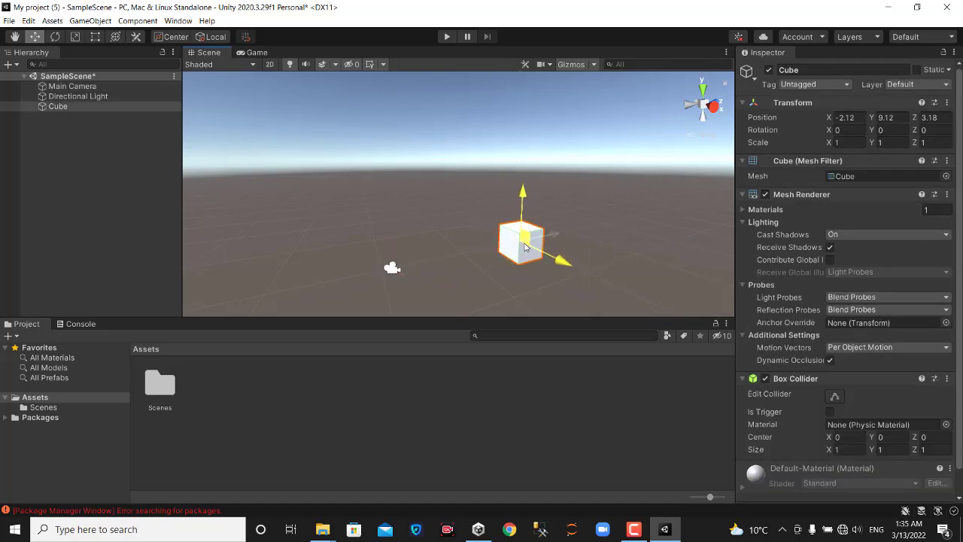
left_click(392, 270)
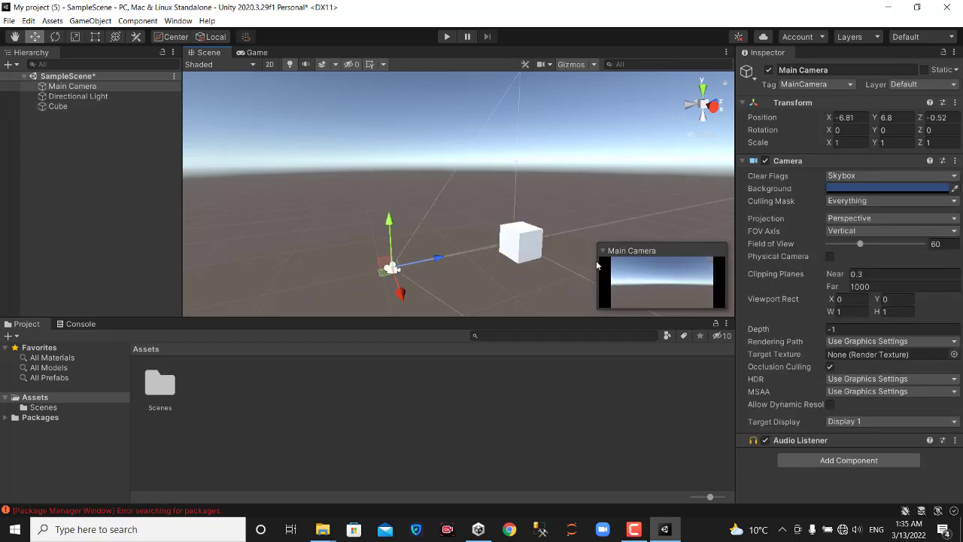
- Dock the Game view beside the Scene view and nudge the Main Camera
left_click(256, 54)
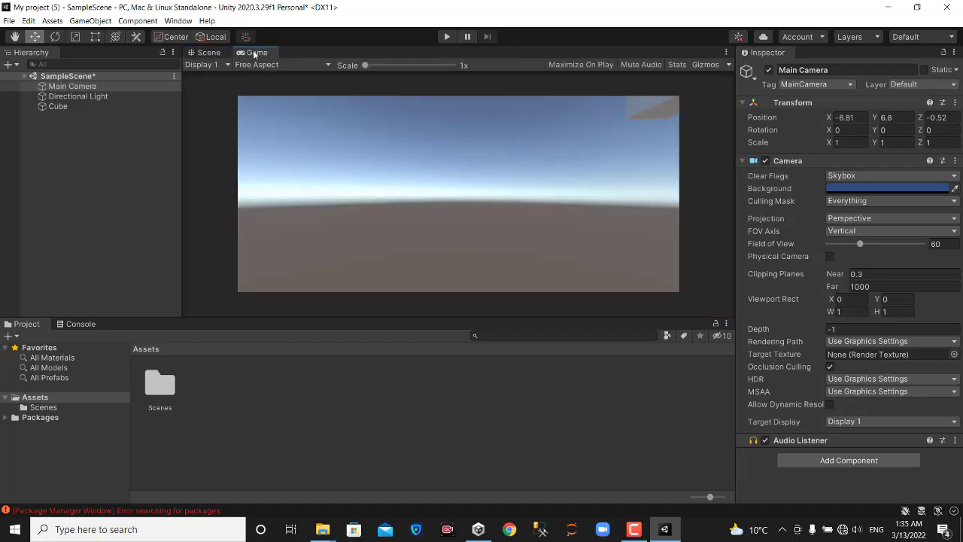
left_click_drag(255, 54, 656, 181)
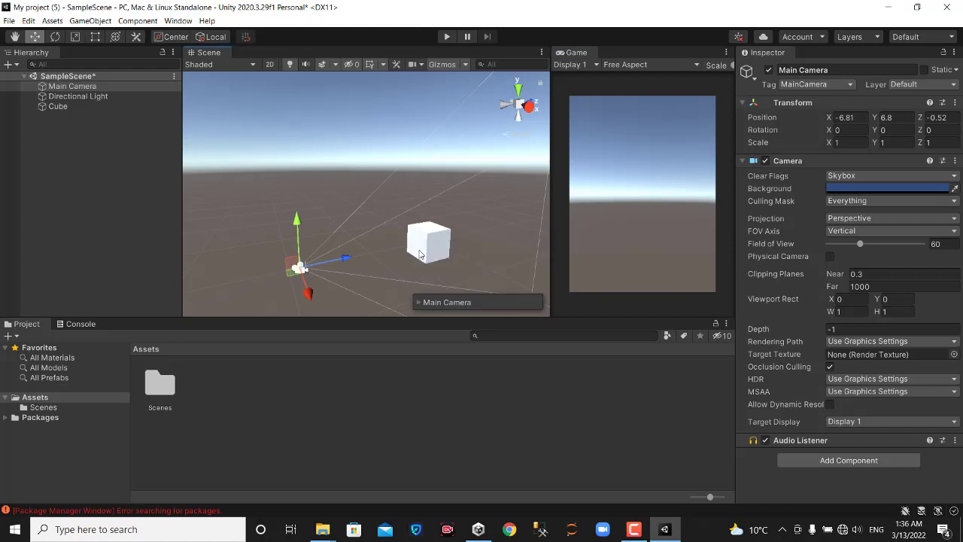
left_click(428, 245)
mouse_move(428, 246)
left_mouse_down()
mouse_move(395, 241)
mouse_move(440, 253)
left_mouse_up()
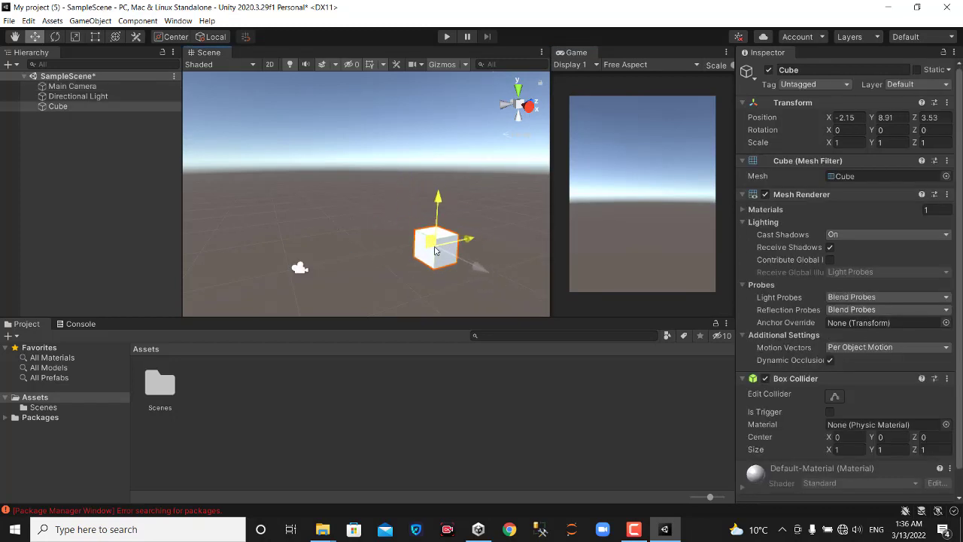
left_click(301, 268)
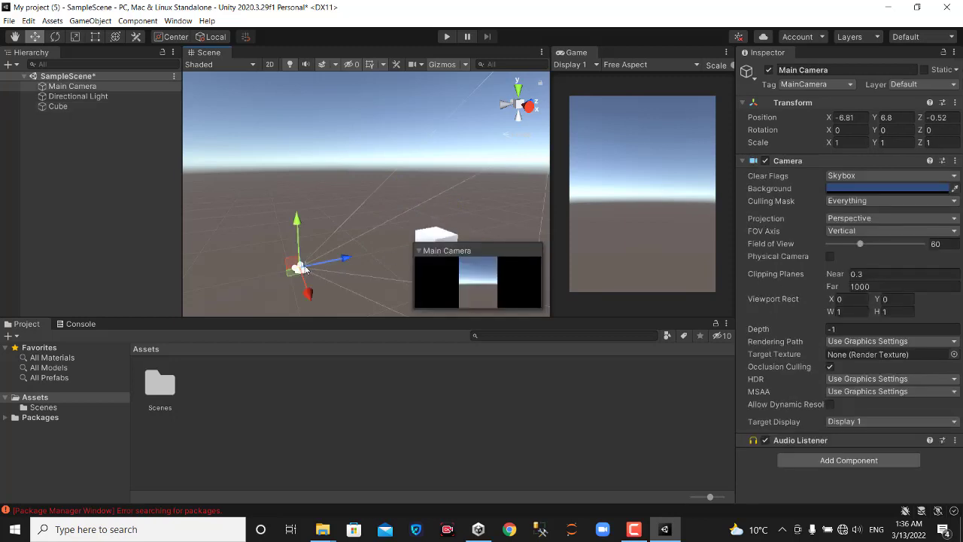
left_click_drag(304, 269, 294, 239)
- Move the Cube to -6.3, 7.61, 3.53 and briefly play the scene to preview it
left_click(436, 246)
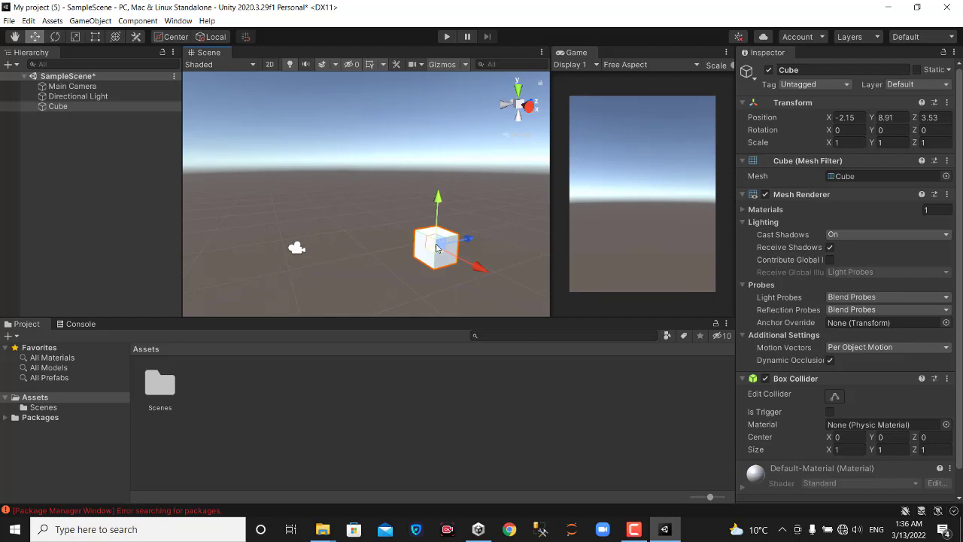
left_click_drag(437, 247, 377, 255)
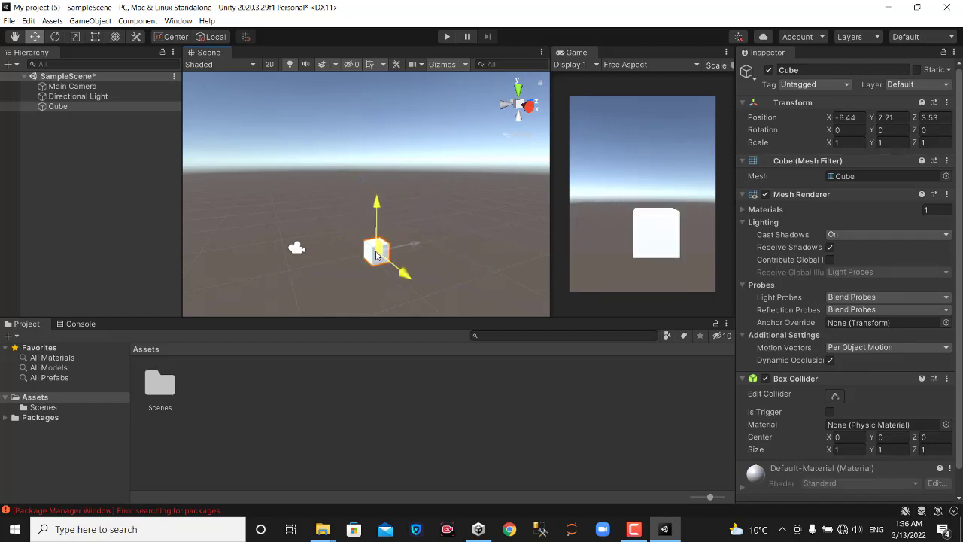
mouse_move(377, 255)
left_mouse_down()
mouse_move(373, 208)
mouse_move(374, 229)
left_mouse_up()
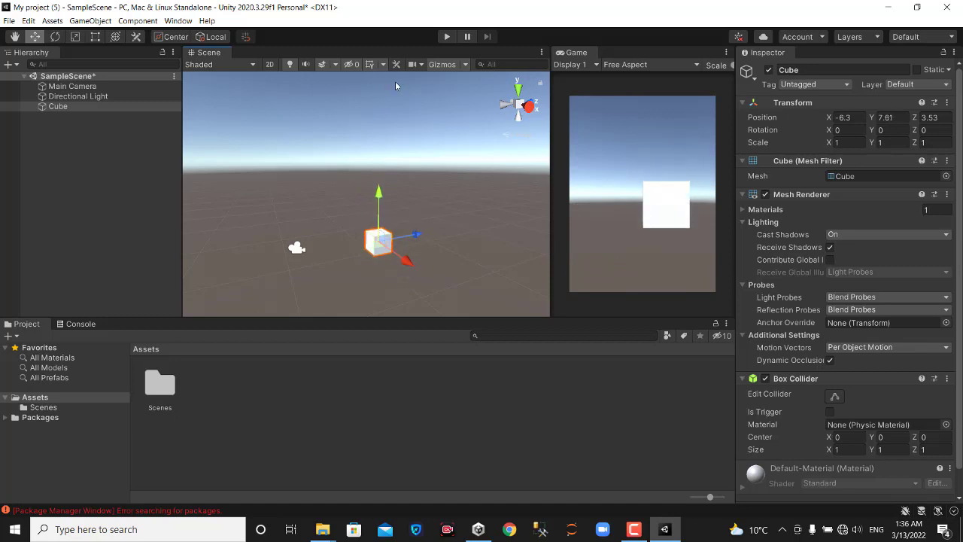
left_click(447, 38)
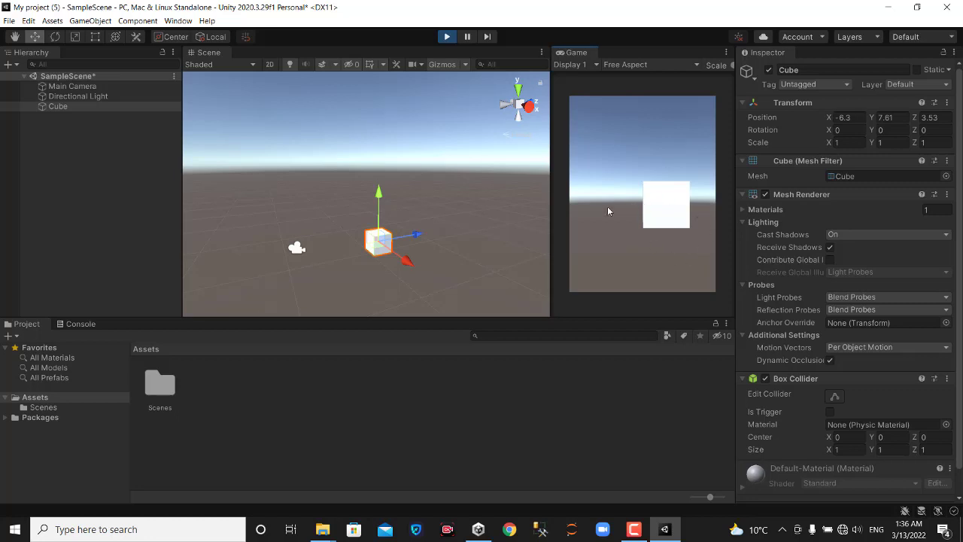
key("ctrl+p")
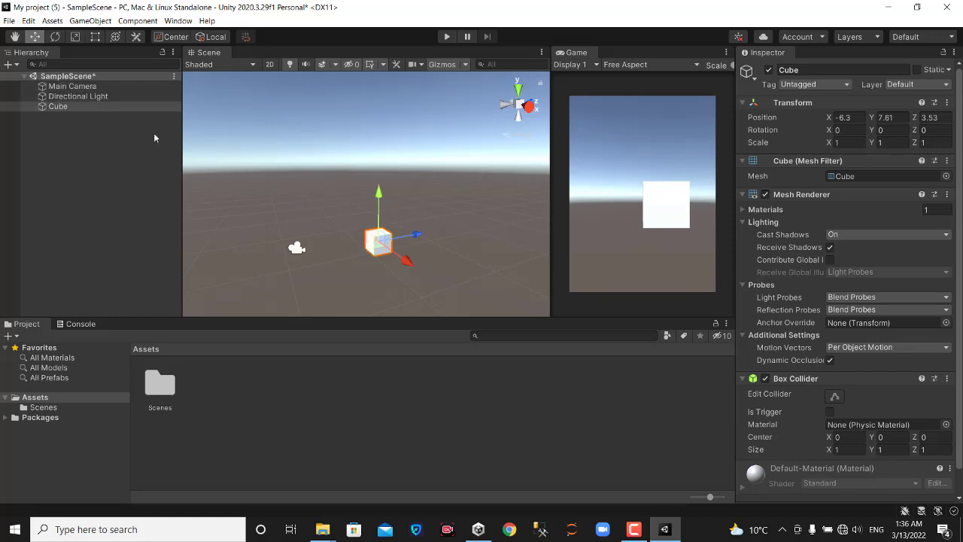
- Select the Cube and frame it in the Scene view
left_click(71, 96)
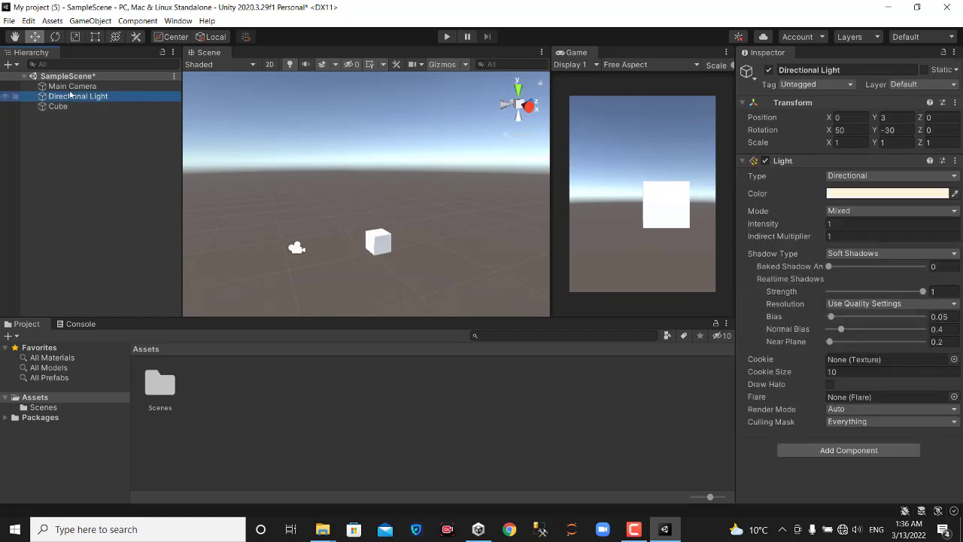
left_click(72, 87)
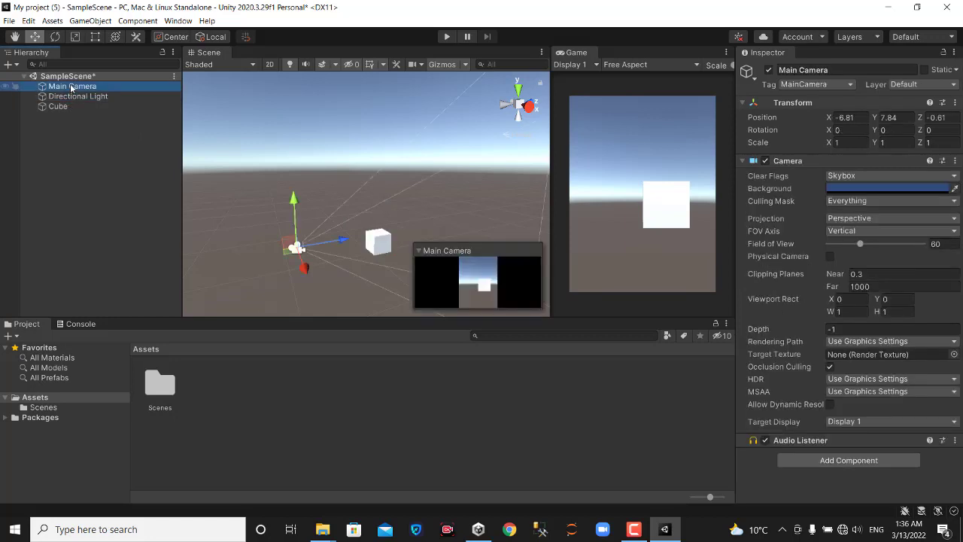
left_click(59, 106)
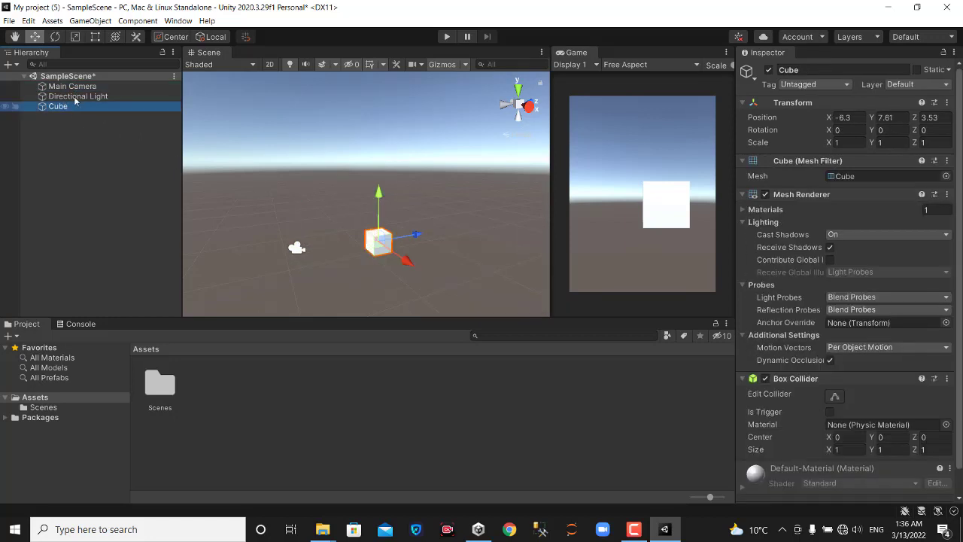
left_click(382, 239)
key("f")
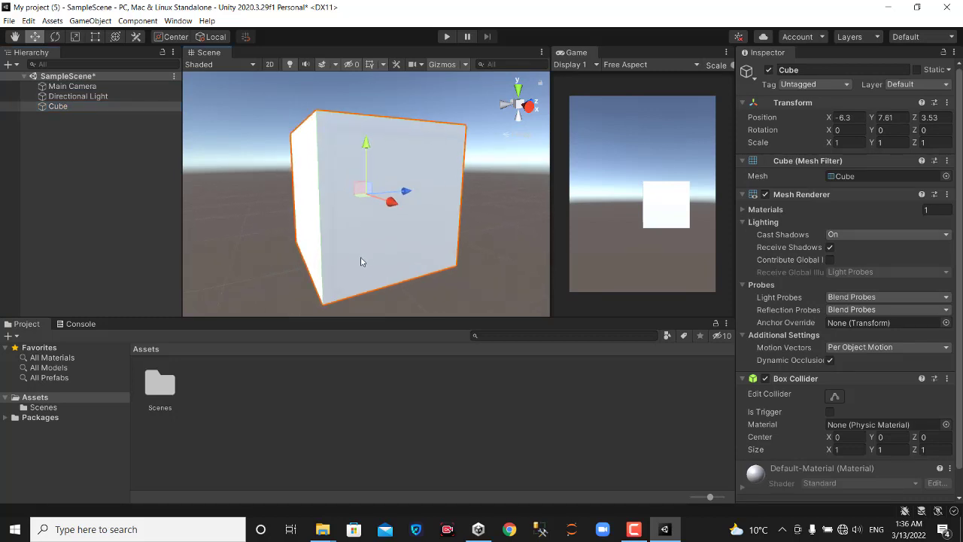
scroll(361, 261, "down", 10)
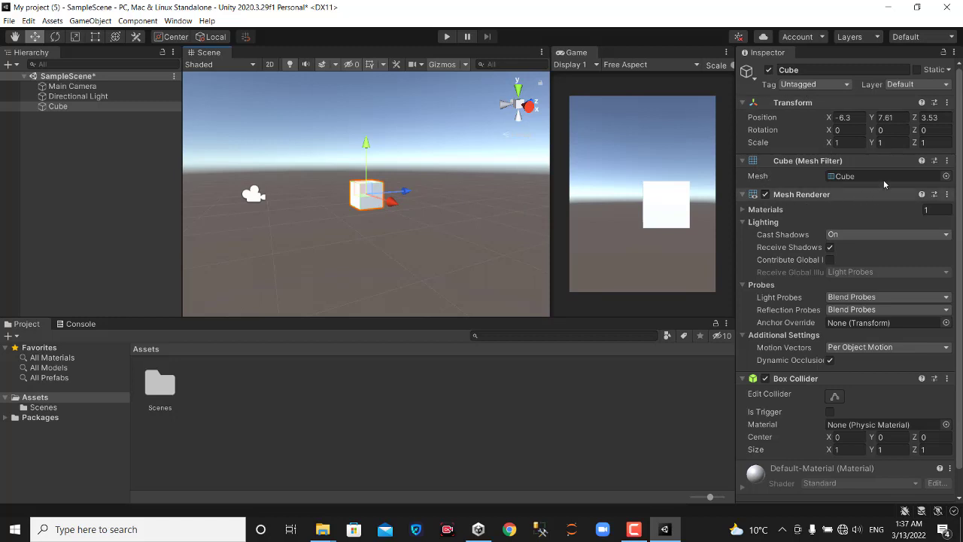
- Scale the Cube to 5, 1, 10 and slide it along Z to 9.66
left_click(838, 143)
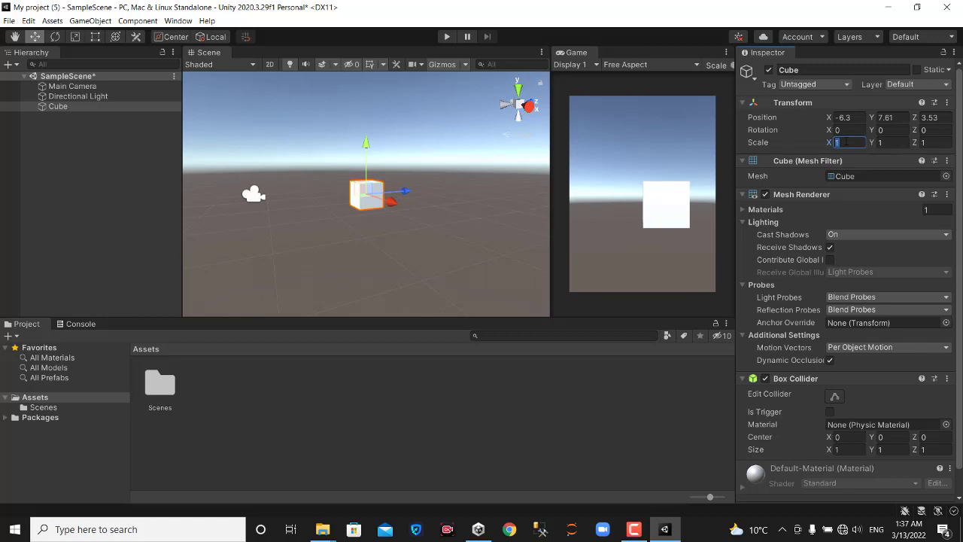
type("15")
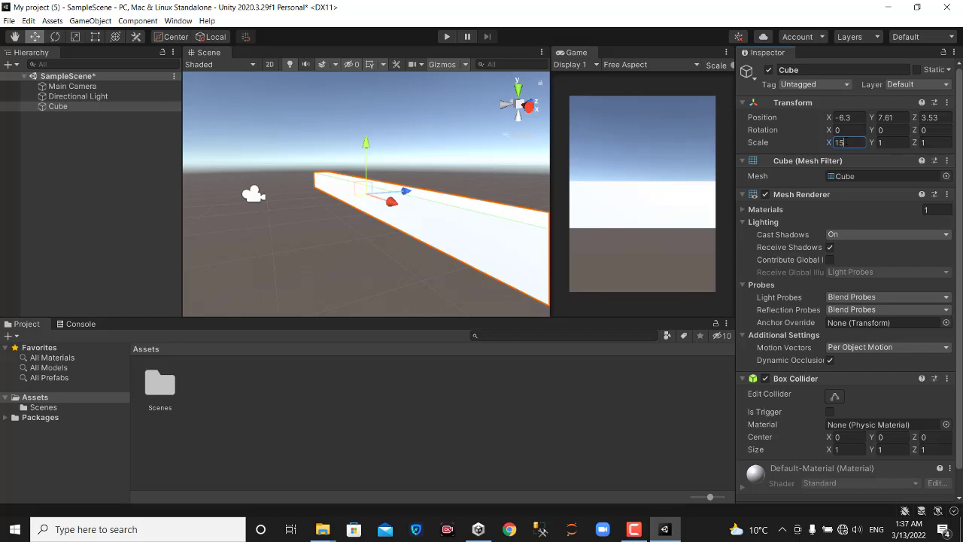
key("BackSpace")
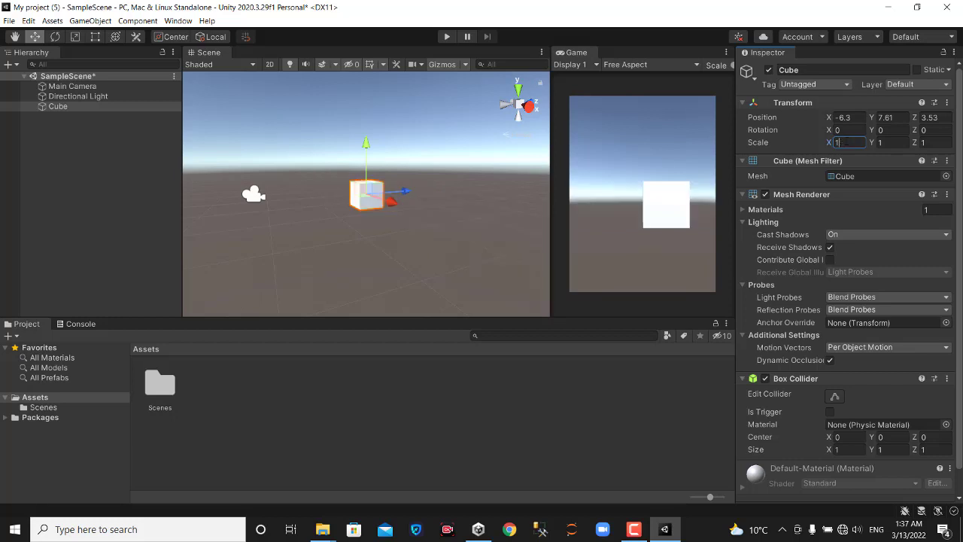
type("0")
key("BackSpace")
key("BackSpace")
type("5")
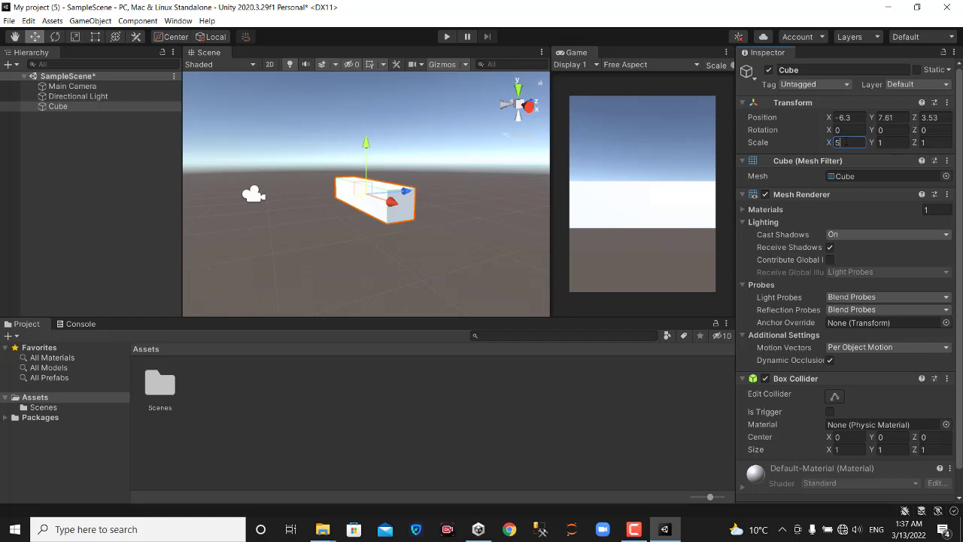
left_click(888, 145)
type("1")
type("0")
key("BackSpace")
key("Tab")
left_click(936, 145)
type("0")
left_click(312, 210)
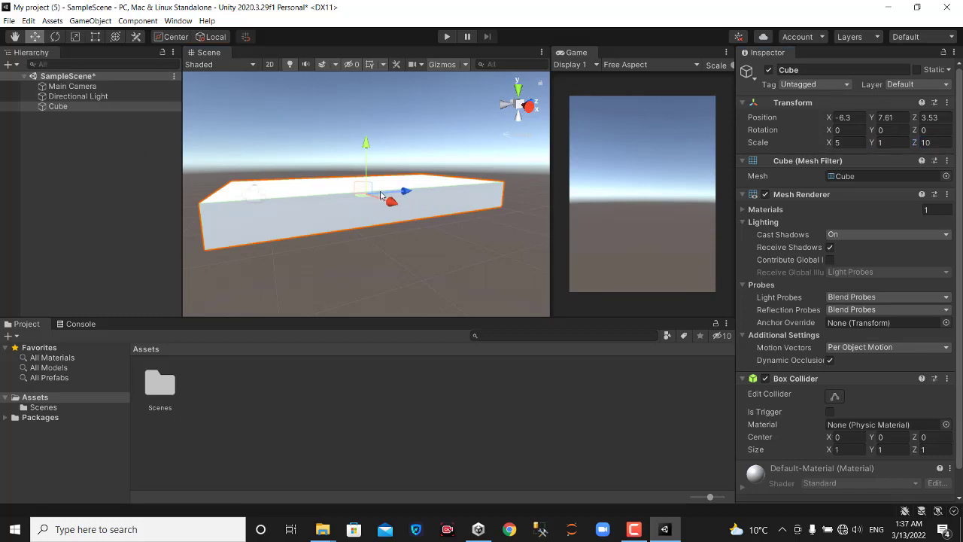
mouse_move(370, 195)
left_mouse_down()
mouse_move(481, 207)
mouse_move(473, 238)
mouse_move(419, 236)
left_mouse_up()
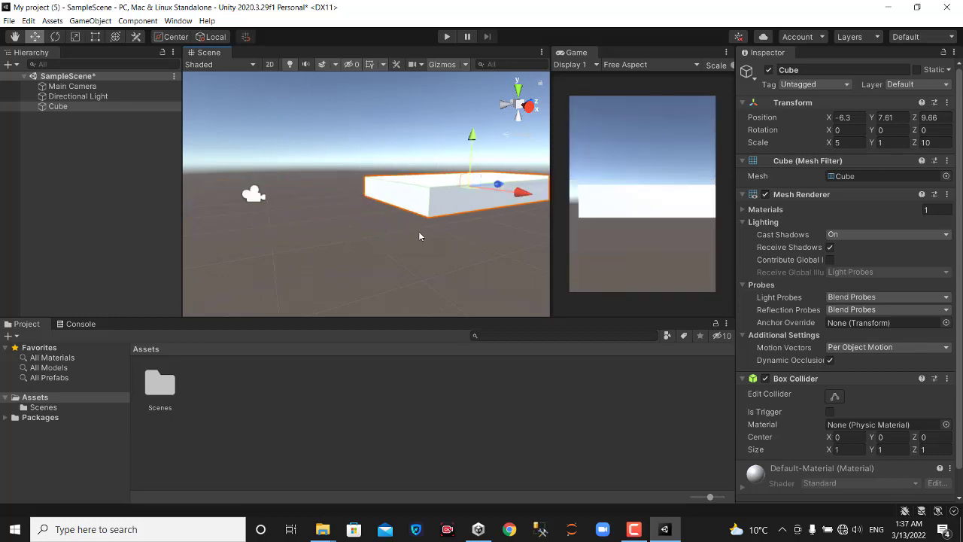
- Raise the Main Camera to about Y 10.49 and tilt it 16.087° down toward the slab
left_click(249, 197)
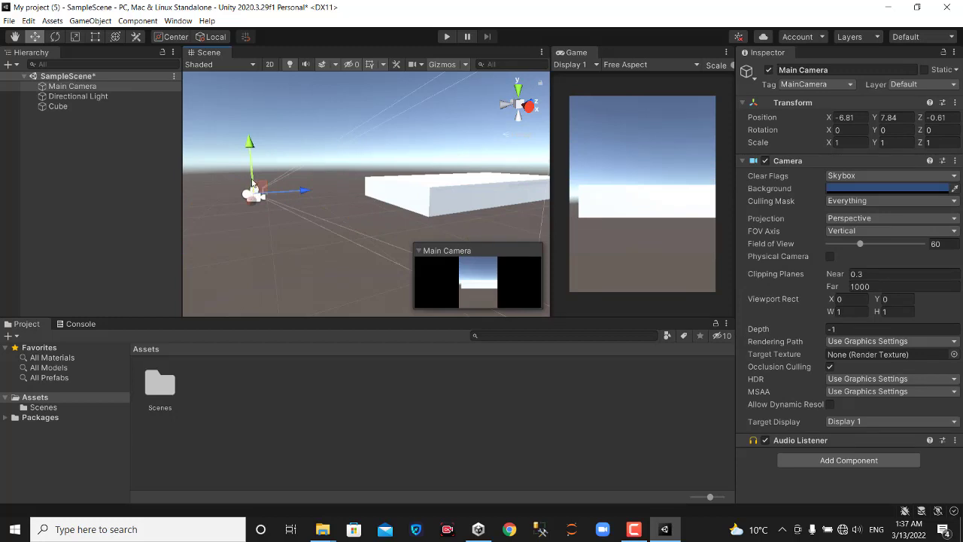
mouse_move(253, 184)
left_mouse_down()
mouse_move(261, 141)
mouse_move(282, 181)
mouse_move(336, 188)
left_mouse_up()
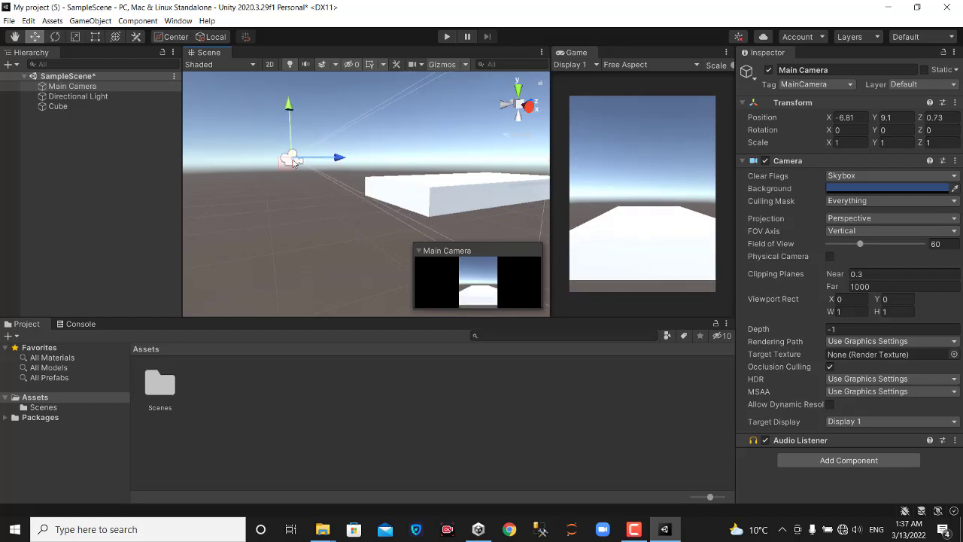
left_click(115, 36)
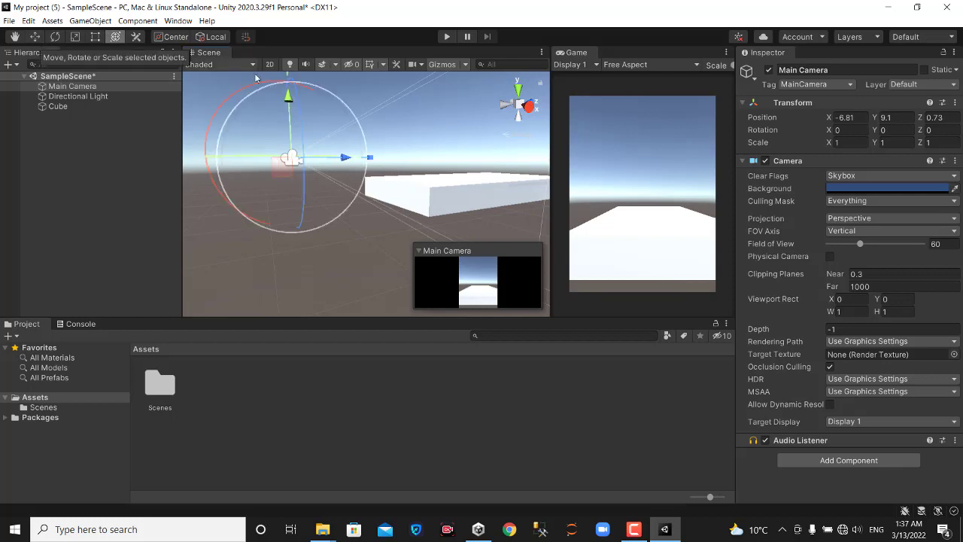
left_click_drag(255, 79, 326, 104)
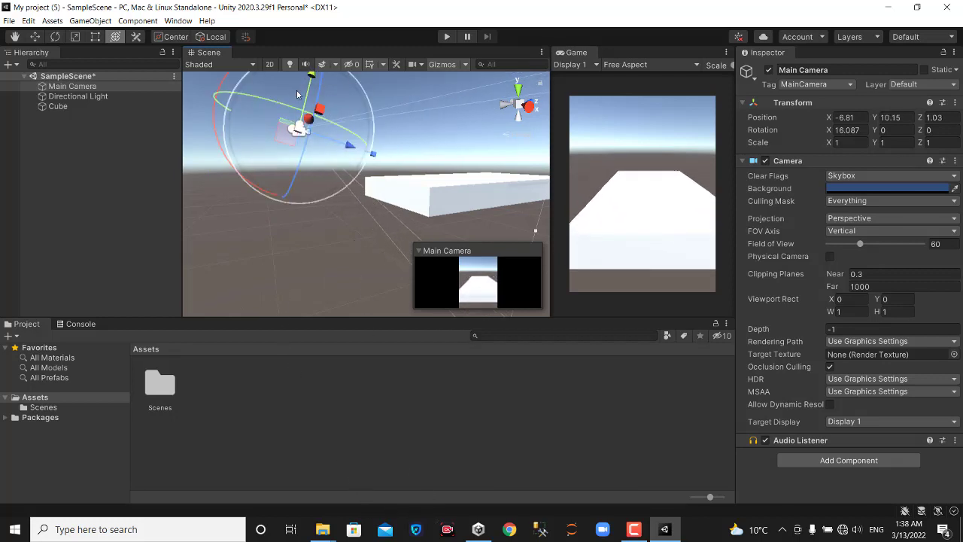
left_click_drag(310, 102, 310, 91)
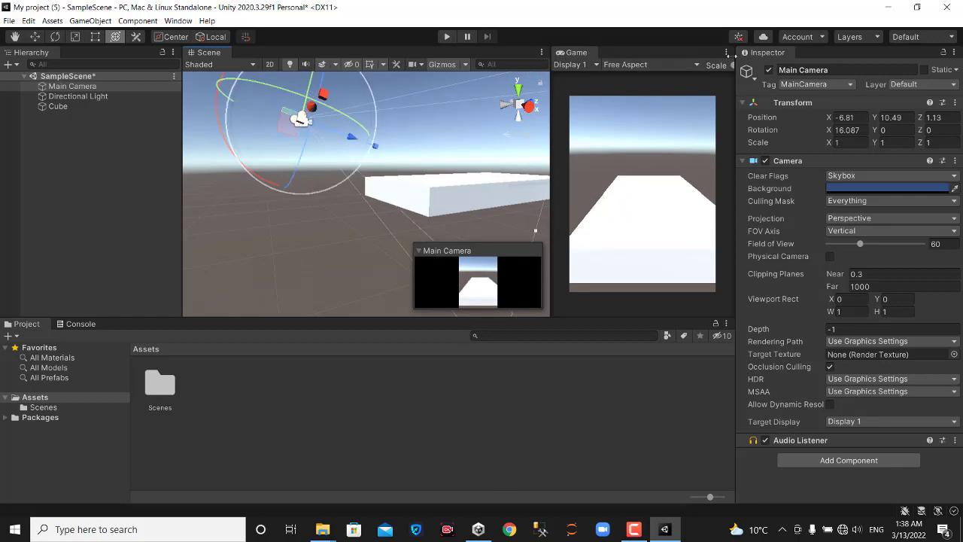
left_click(727, 54)
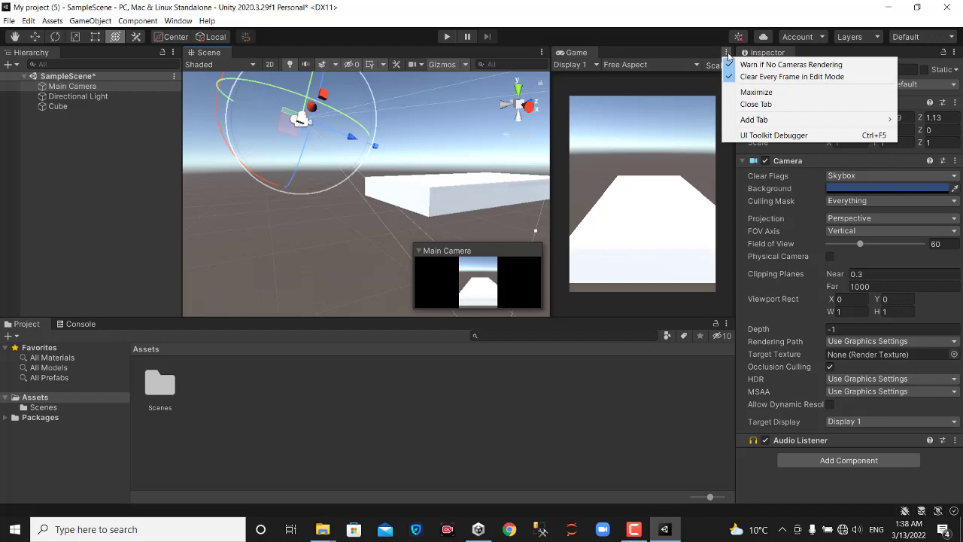
left_click(743, 92)
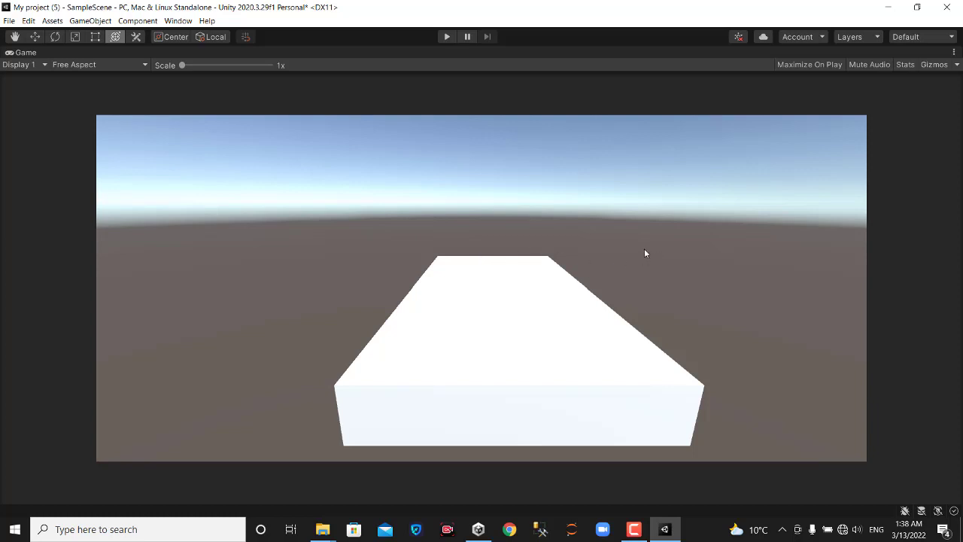
left_click(953, 52)
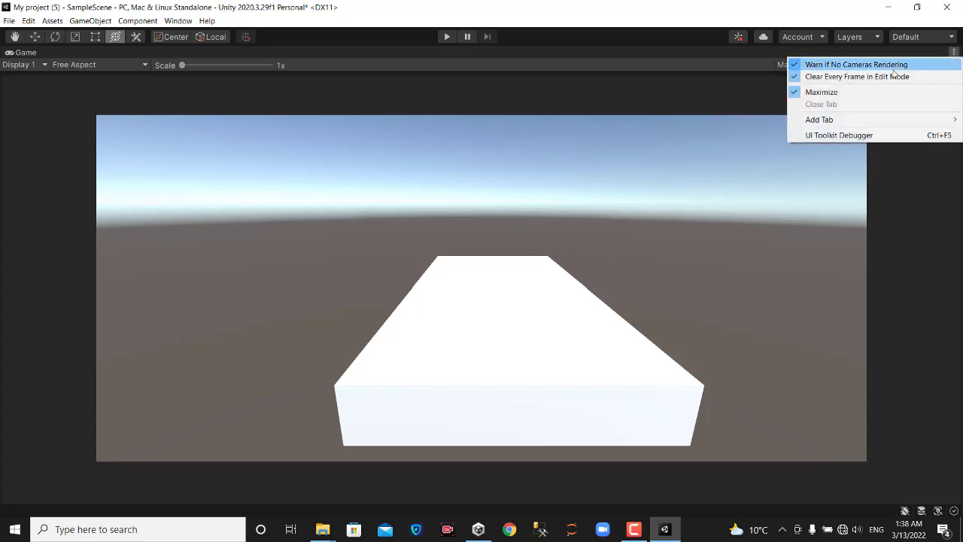
left_click(852, 92)
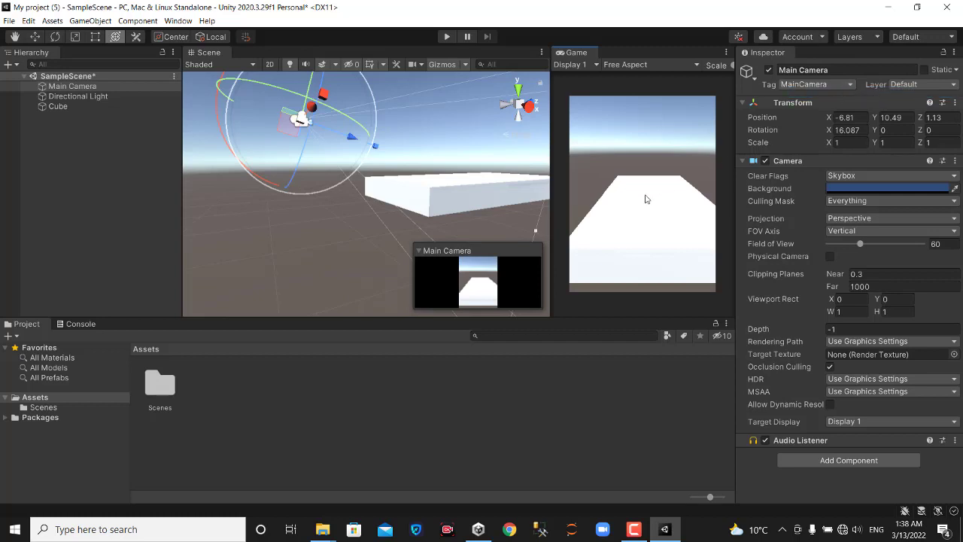
- Fine-tune the Main Camera to position -6.81, 10.5, 1.11 and rotation 16.087, 0.156, 0.043
left_click_drag(226, 97, 234, 113)
mouse_move(350, 139)
left_mouse_down()
mouse_move(369, 145)
mouse_move(395, 180)
mouse_move(324, 199)
left_mouse_up()
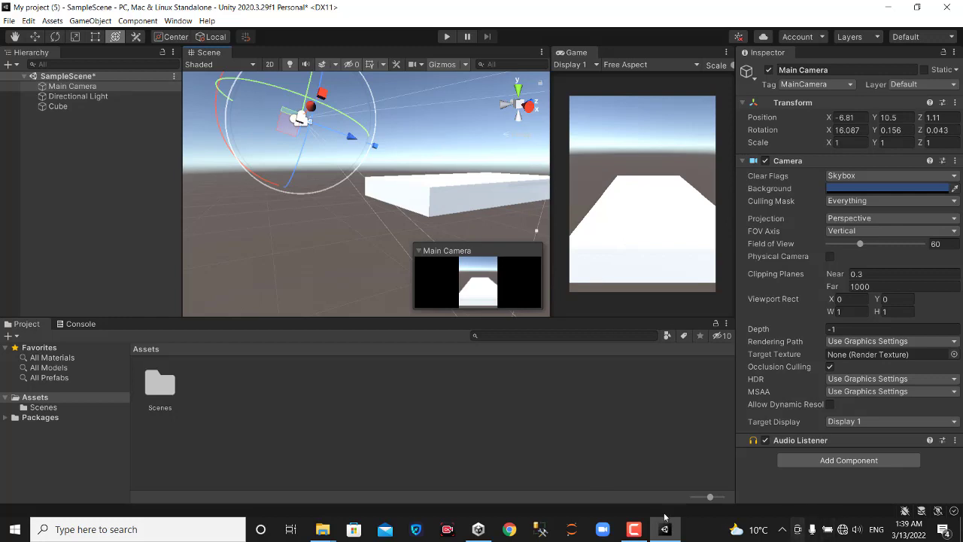
left_click(636, 532)
left_click(638, 531)
- Add a new 3D Cube to the scene from the Hierarchy create menu
left_click(58, 107)
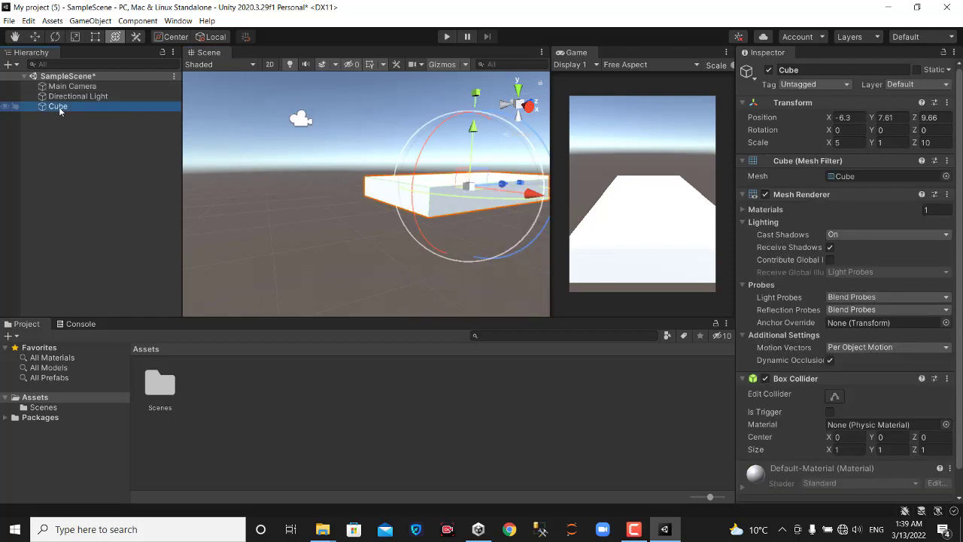
left_click(7, 64)
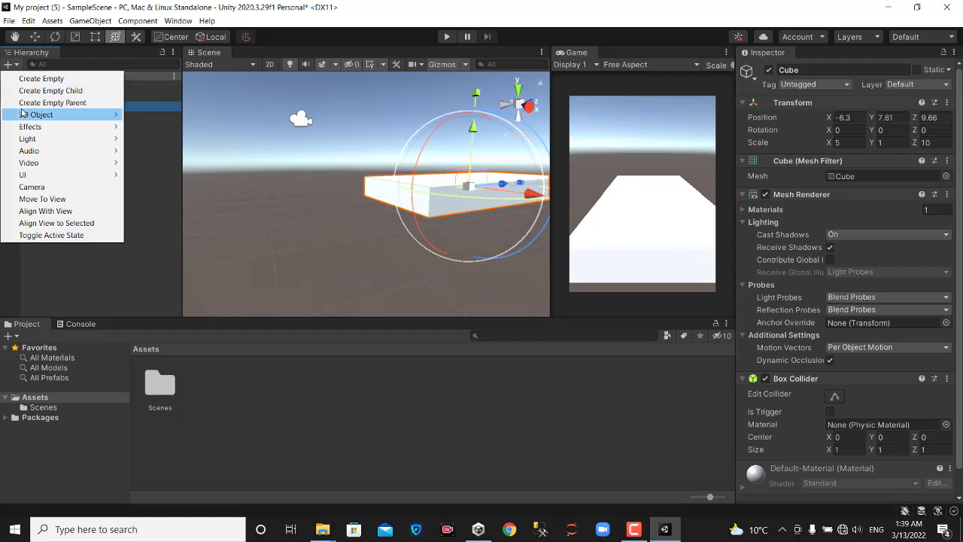
mouse_move(22, 113)
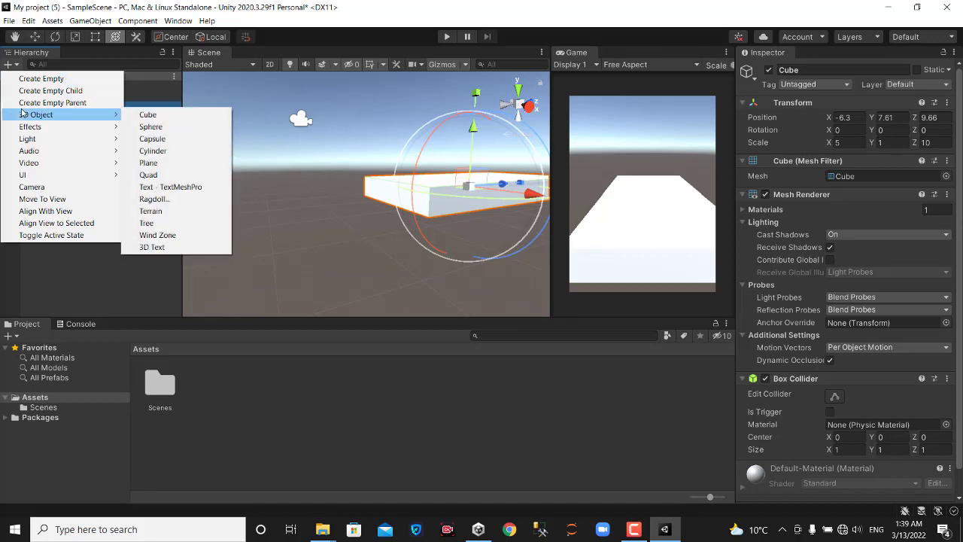
left_click(142, 115)
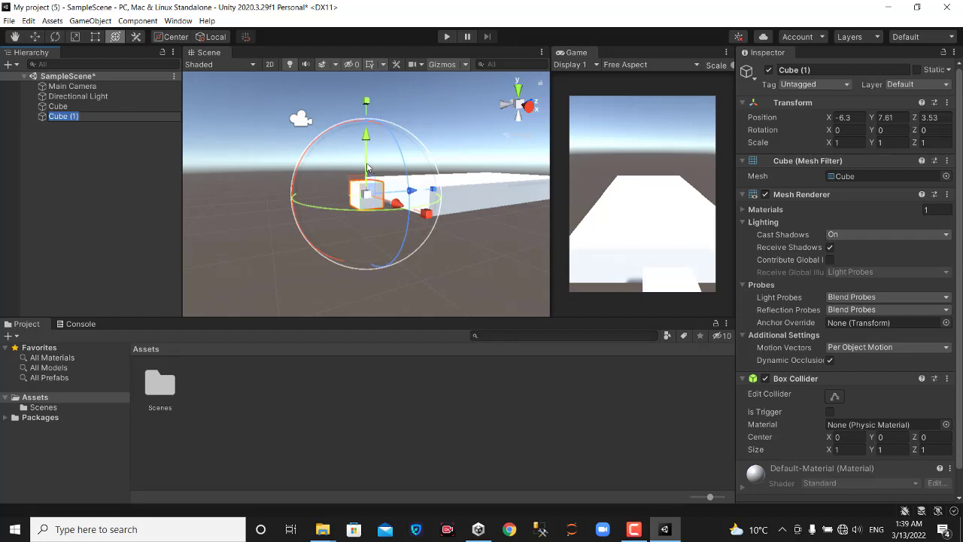
- Rename the new Cube (1) to 'player'
left_click(35, 36)
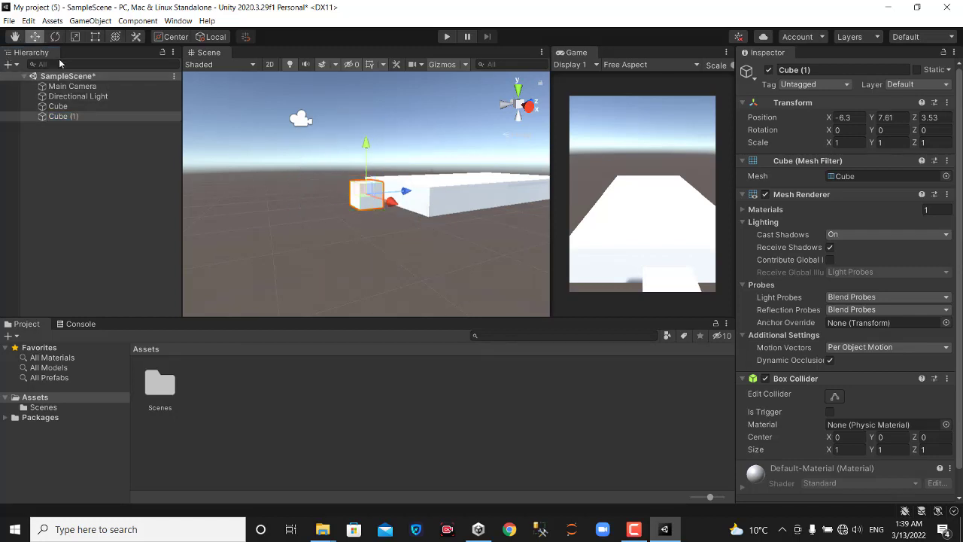
right_click(70, 118)
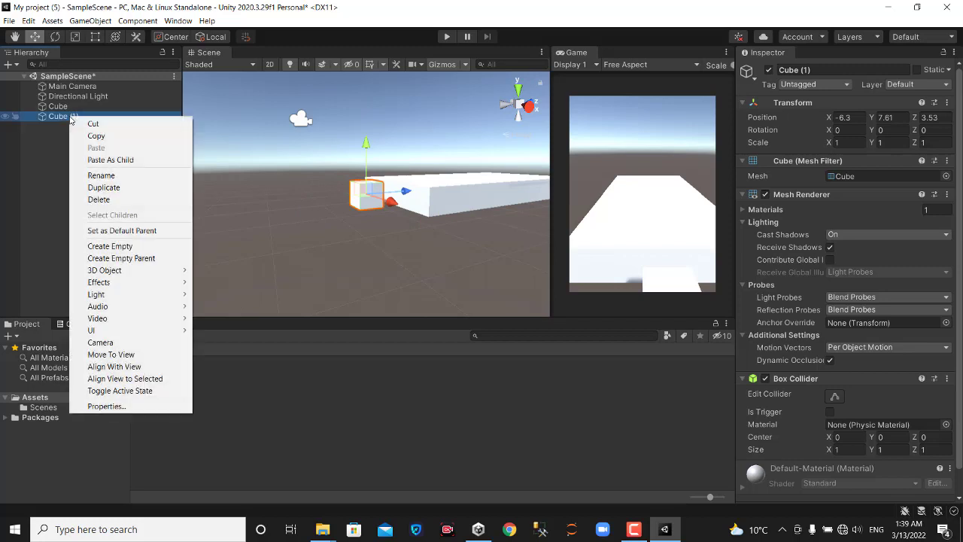
left_click(109, 175)
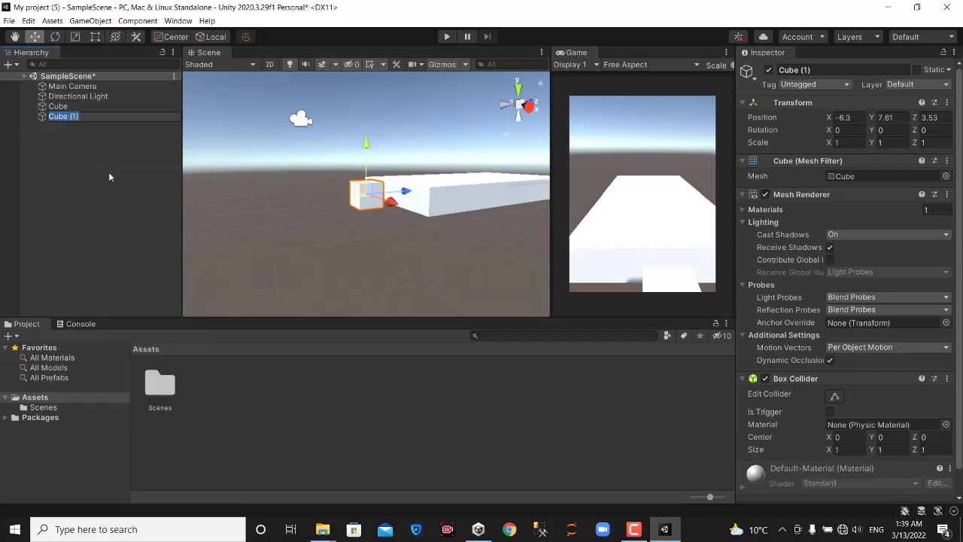
type("playe")
type("r")
left_click(109, 172)
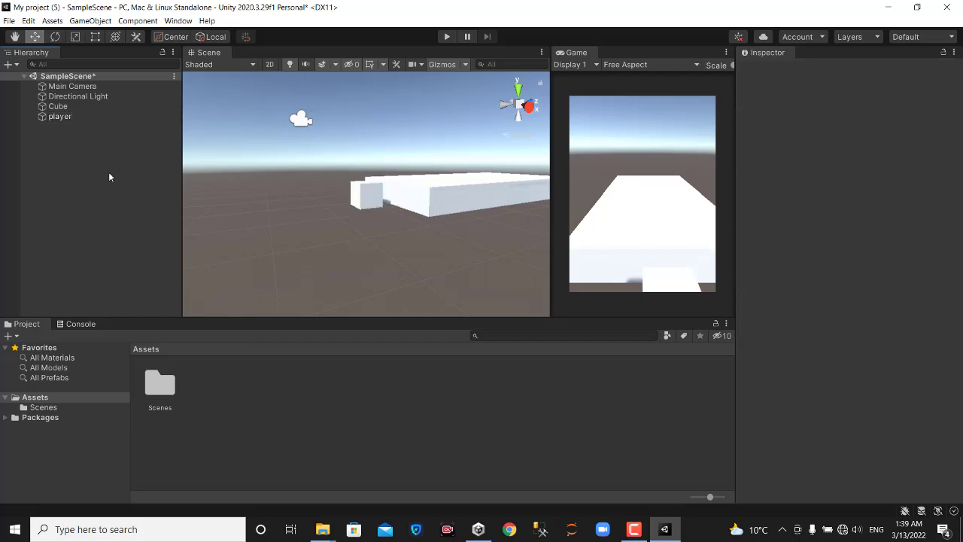
- Move the player cube to -6.39, 9.83, 7.39 above the slab and widen the Game view
left_click(369, 203)
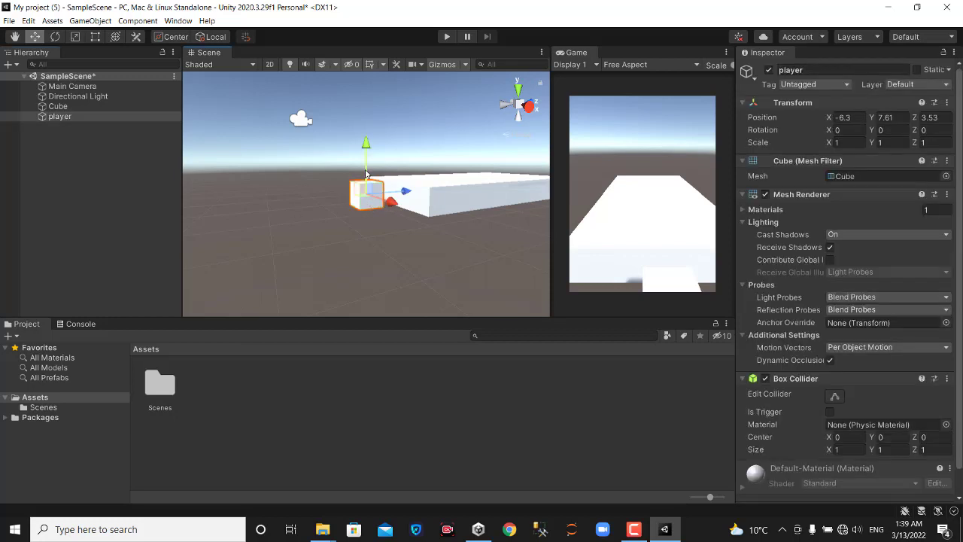
left_click_drag(366, 173, 364, 132)
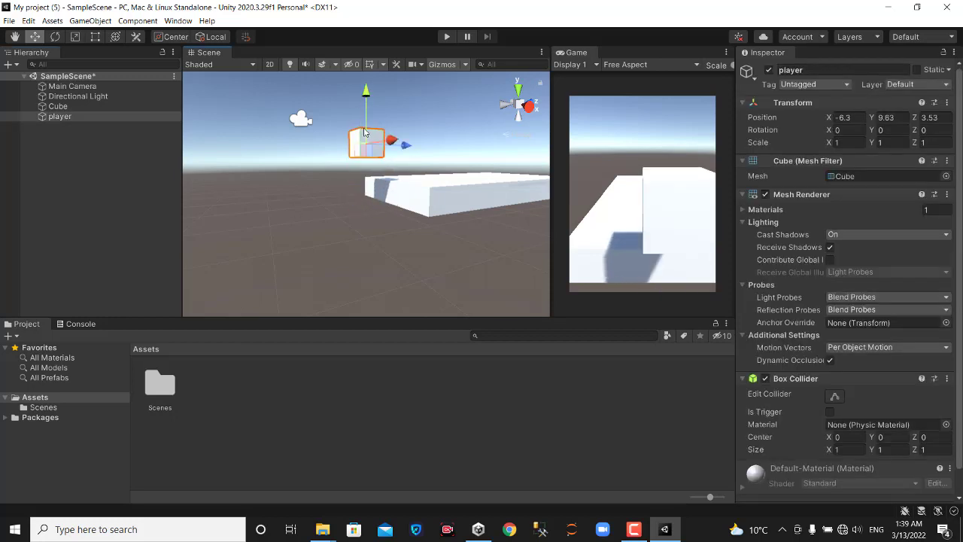
left_click_drag(374, 147, 472, 156)
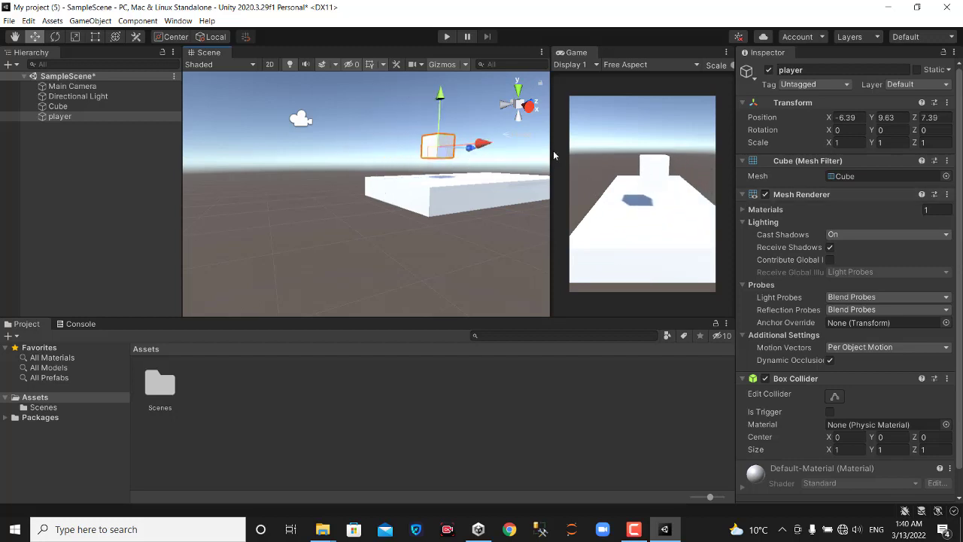
left_click_drag(552, 145, 441, 166)
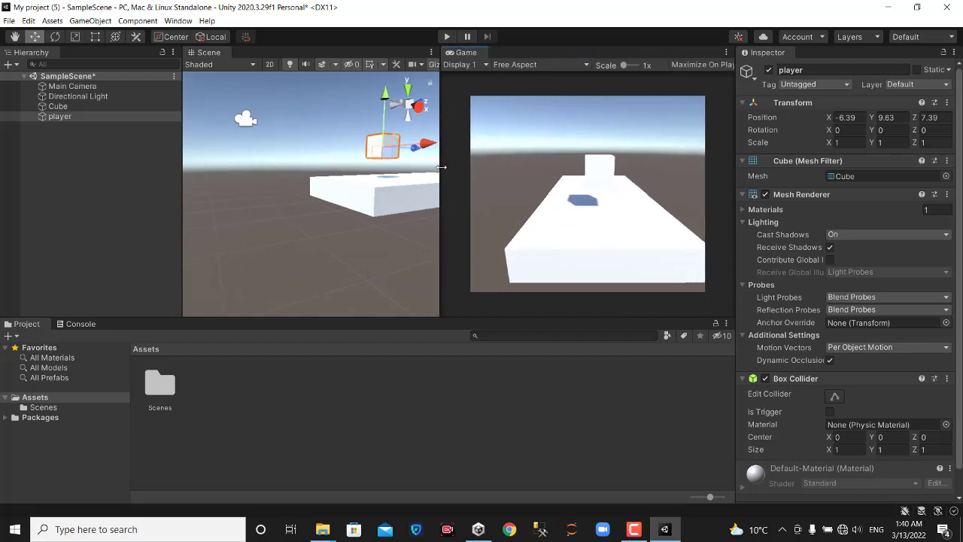
- Nudge the Main Camera sideways so the player cube sits centred over the slab
left_click(253, 122)
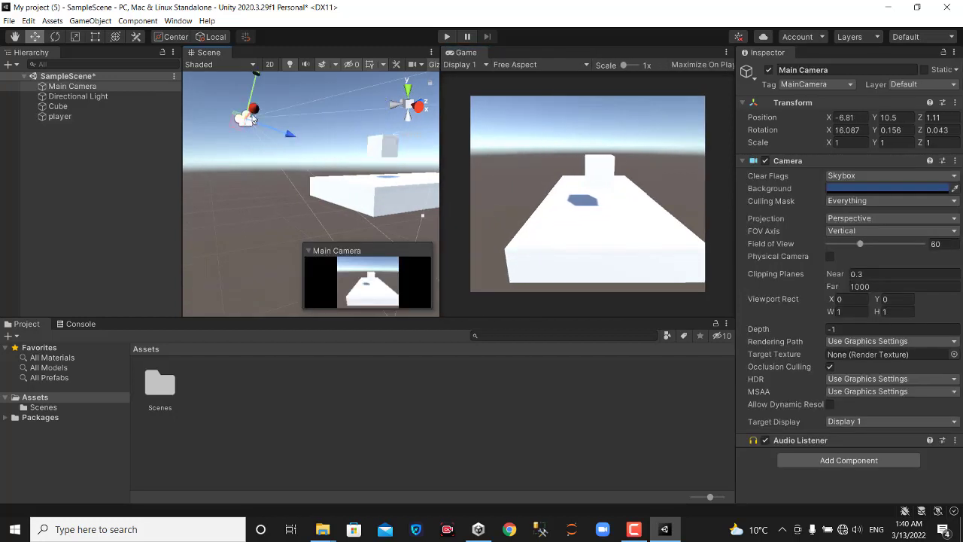
left_click_drag(252, 118, 256, 116)
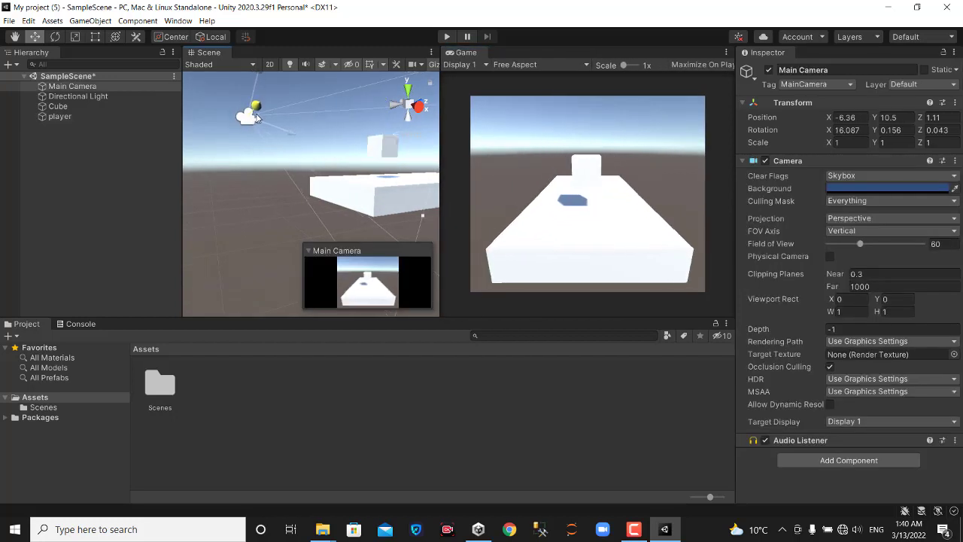
left_click(382, 152)
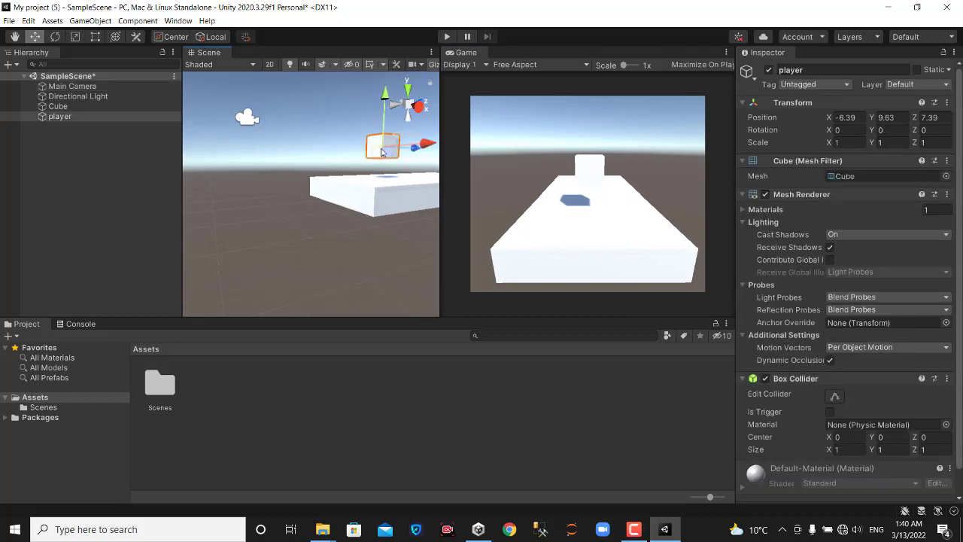
left_click_drag(441, 126, 471, 126)
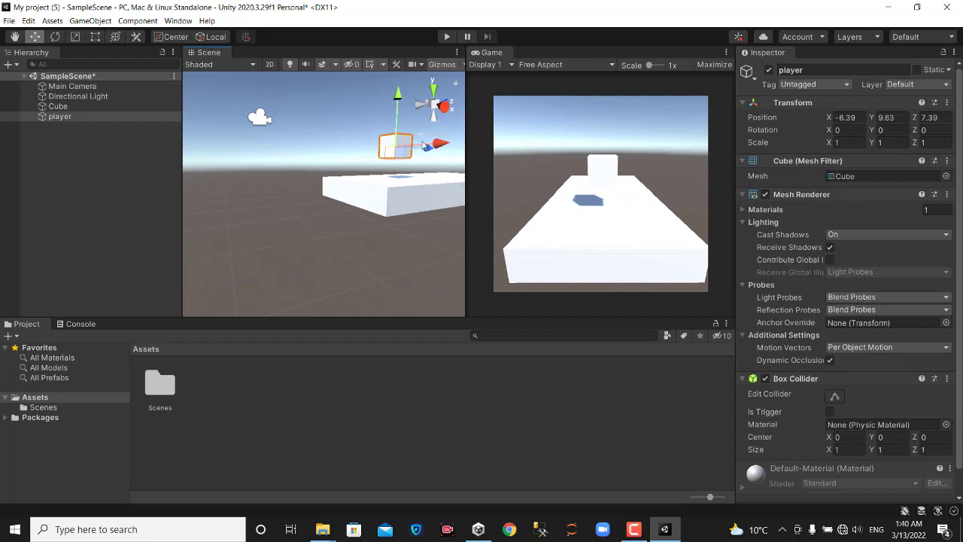
- Scale the player cube to -0.8943, 0.66559, 1 so it becomes a wider, squatter block
left_click(118, 43)
left_click(138, 40)
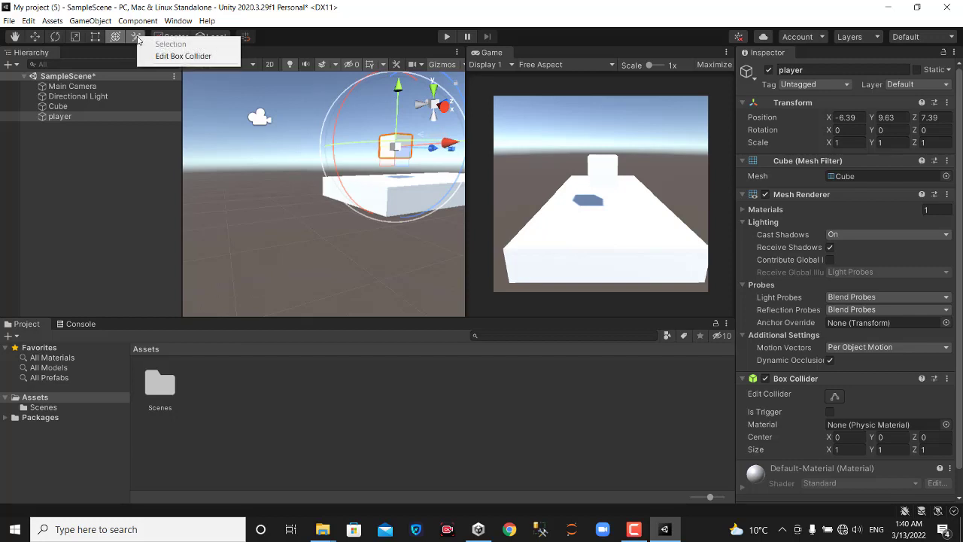
left_click(93, 40)
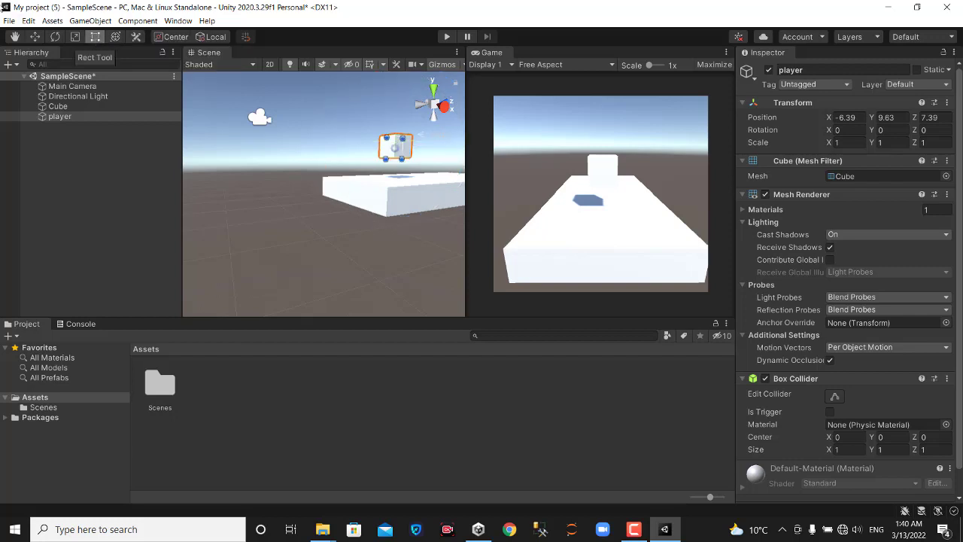
left_click(75, 37)
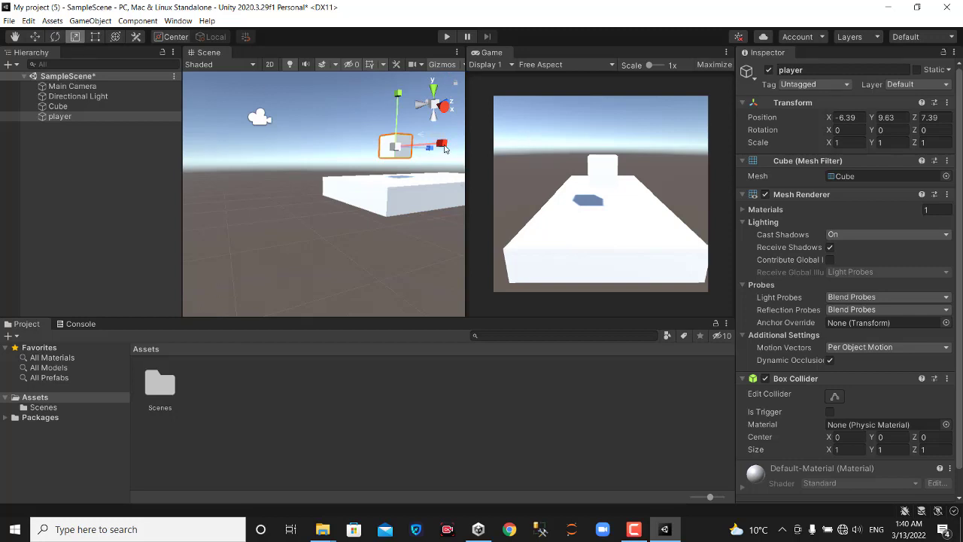
mouse_move(444, 148)
left_mouse_down()
mouse_move(378, 148)
mouse_move(392, 148)
left_mouse_up()
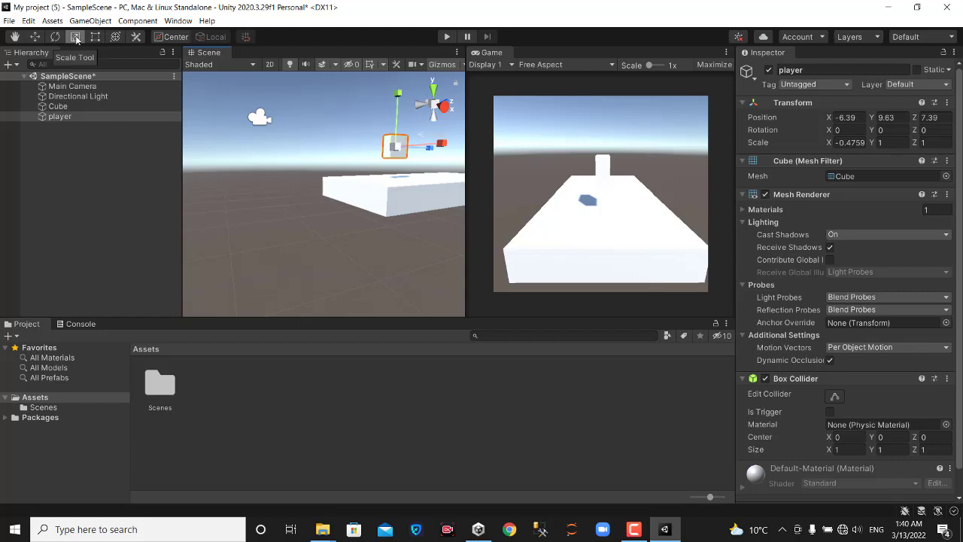
left_click_drag(450, 145, 470, 150)
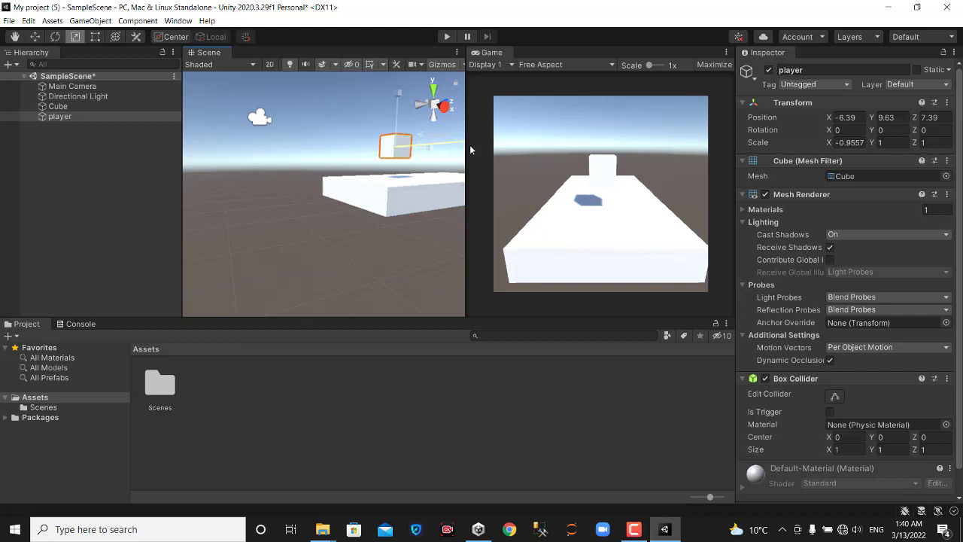
left_click_drag(399, 92, 401, 110)
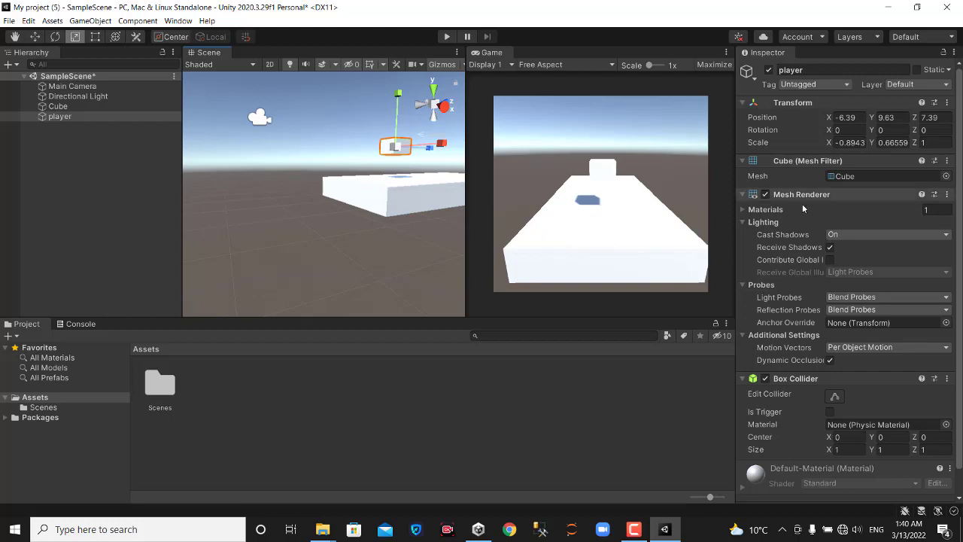
left_click(427, 211)
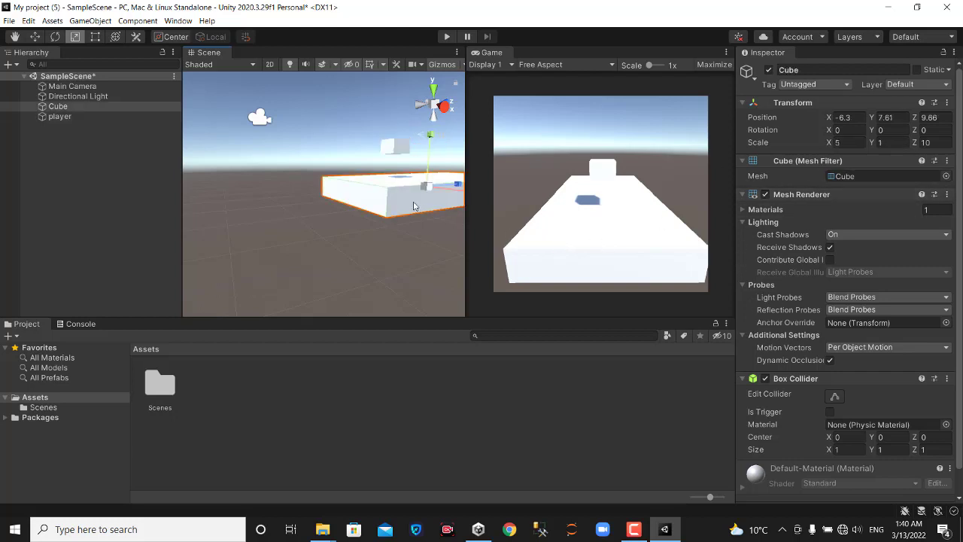
left_click(396, 151)
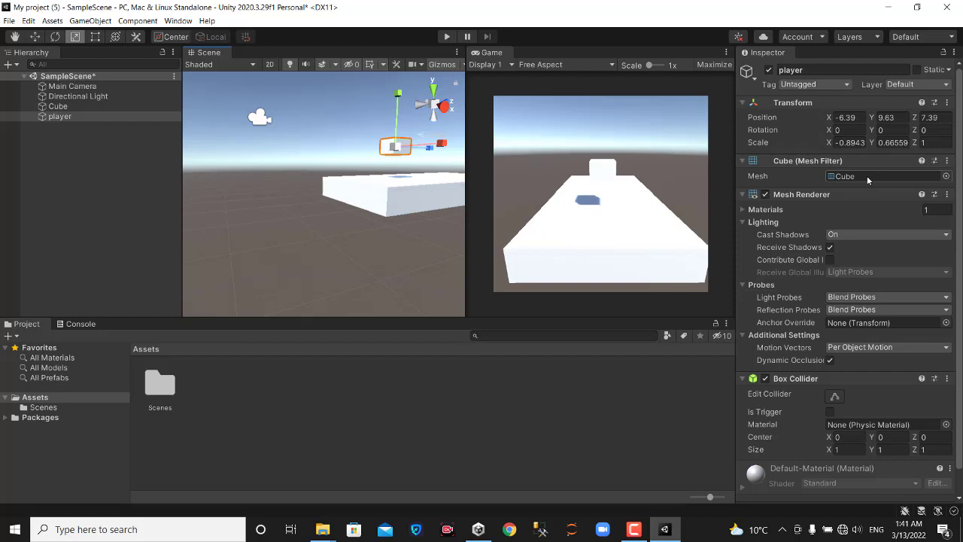
scroll(867, 176, "down", 2)
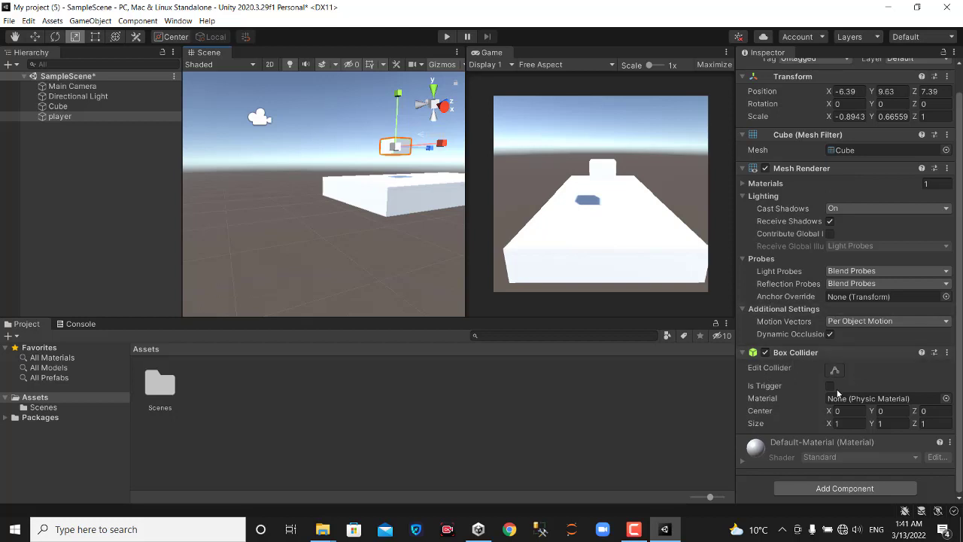
scroll(796, 290, "up", 2)
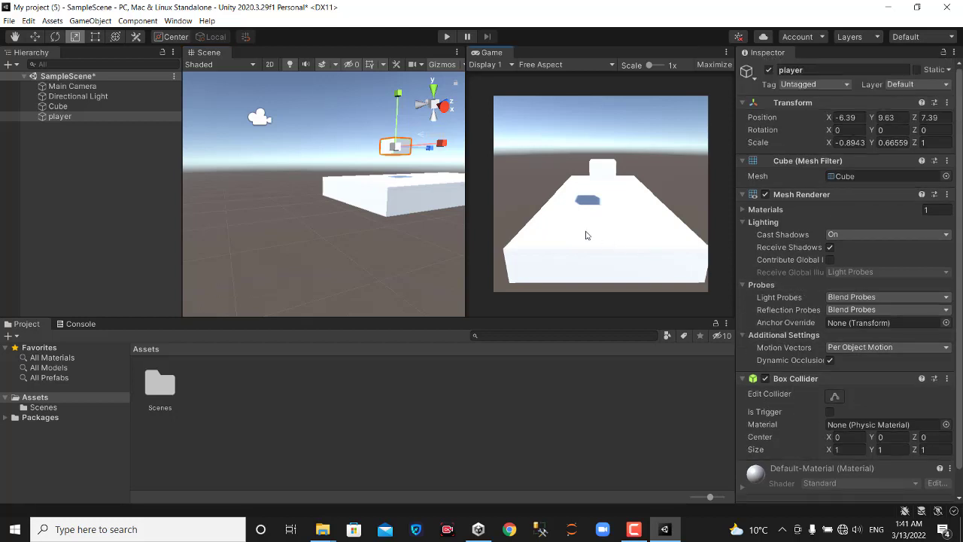
left_click(386, 203)
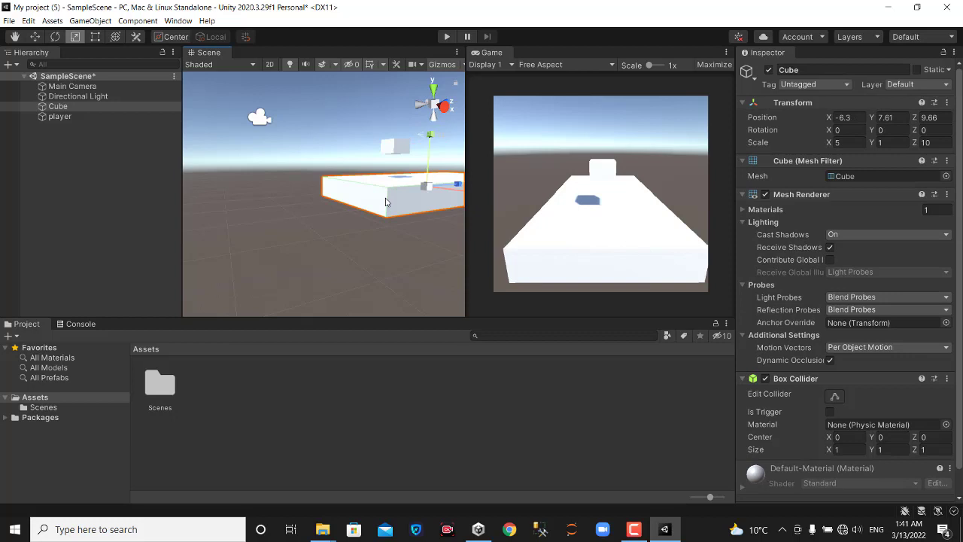
left_click(396, 151)
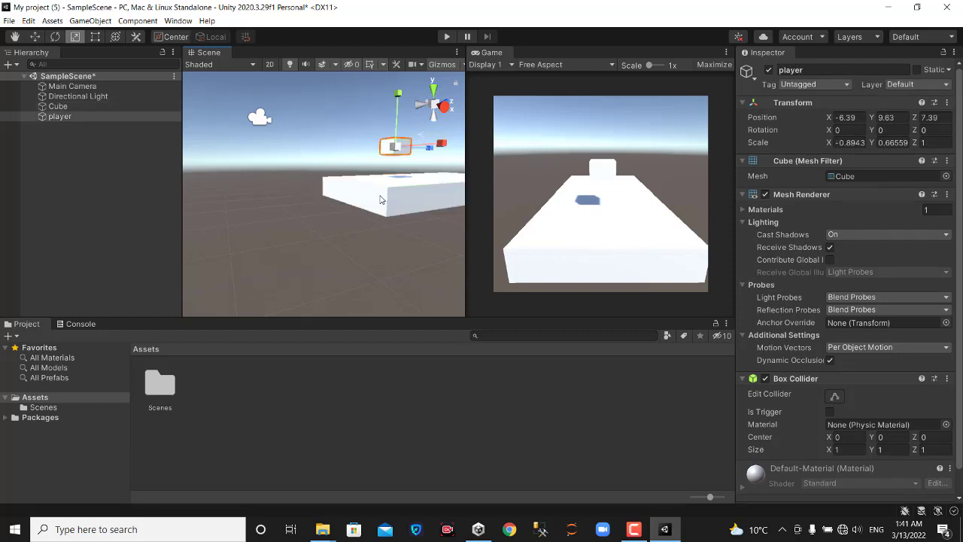
left_click(381, 200)
left_click(395, 154)
right_click(246, 382)
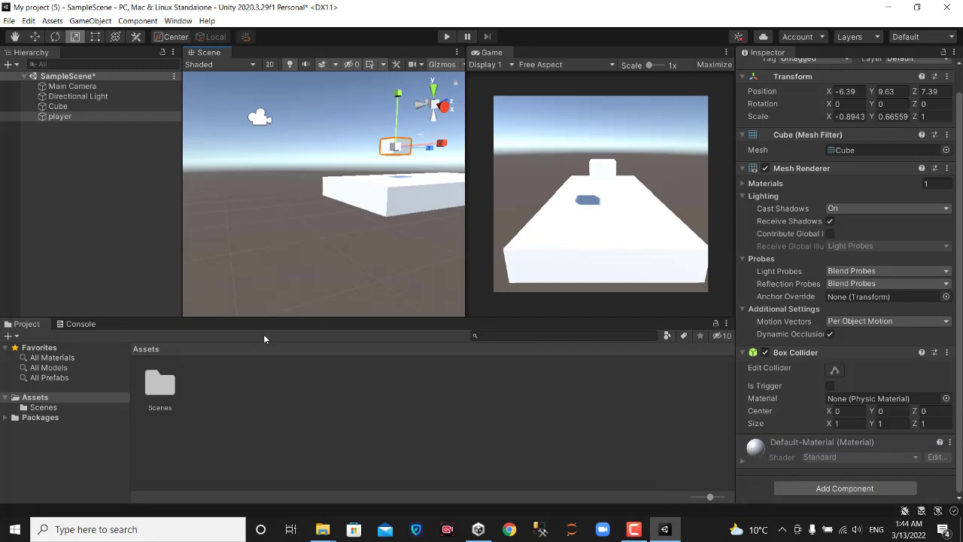
- Create a material asset named 'New Material' in the Assets folder
right_click(214, 377)
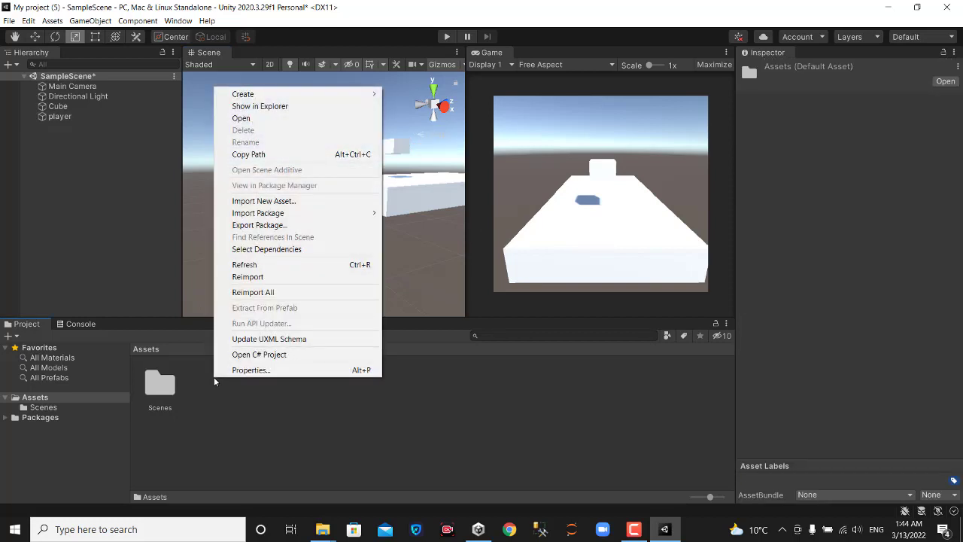
mouse_move(296, 98)
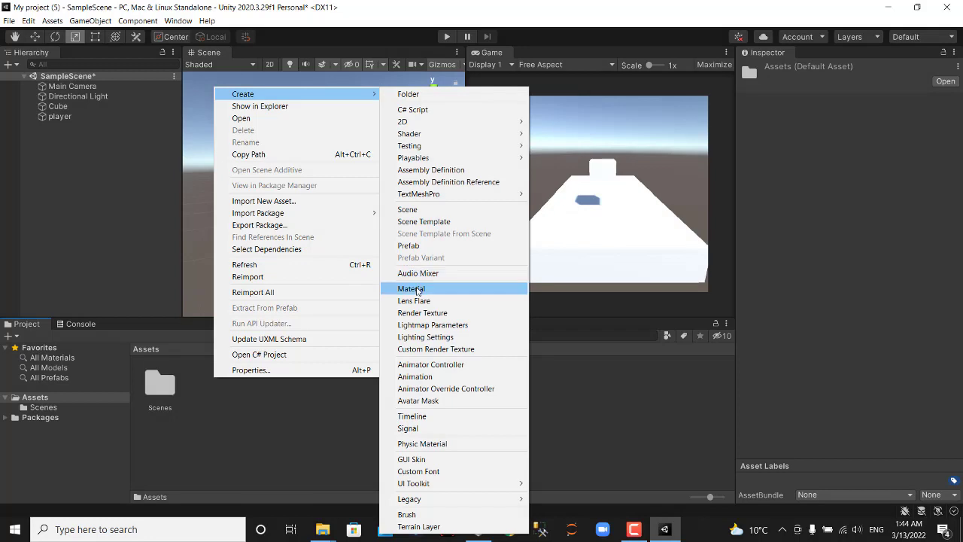
left_click(412, 289)
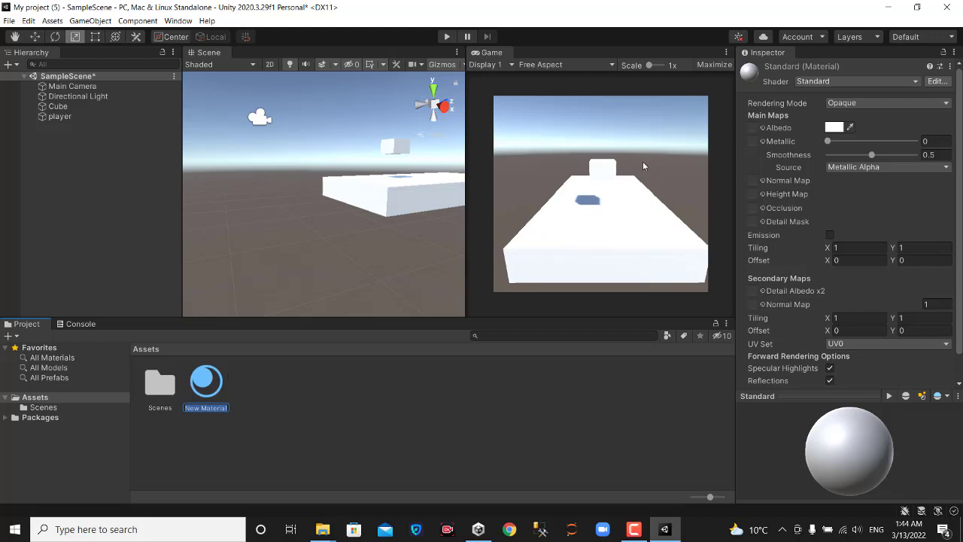
key("Return")
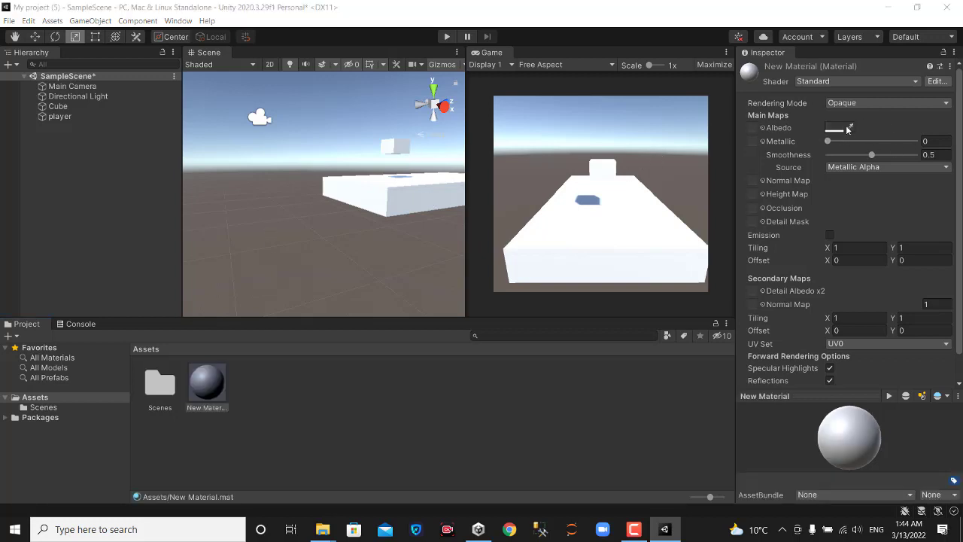
- Set the New Material's albedo colour to a dark reddish pink
left_click(850, 130)
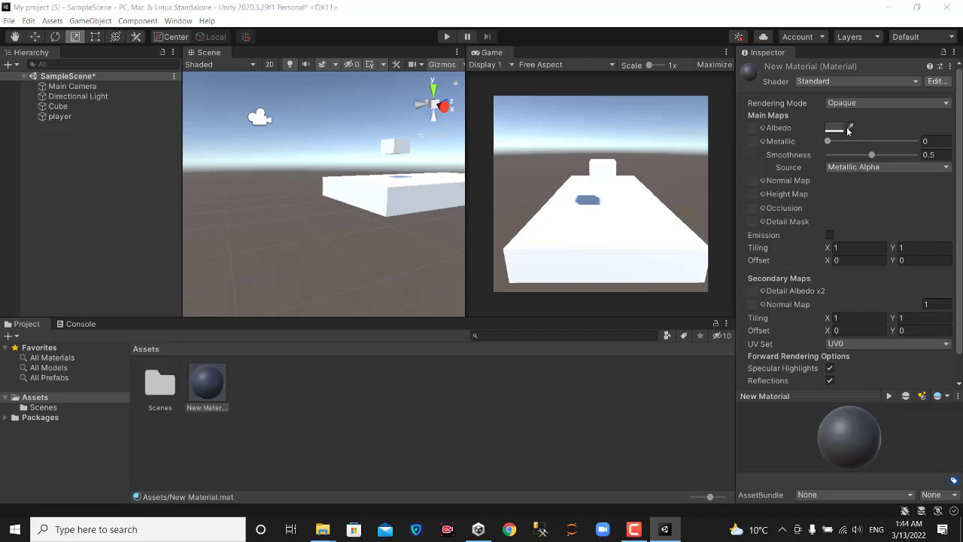
left_click(835, 134)
mouse_move(945, 231)
left_mouse_down()
mouse_move(943, 215)
mouse_move(948, 237)
mouse_move(898, 215)
left_mouse_up()
left_click(644, 389)
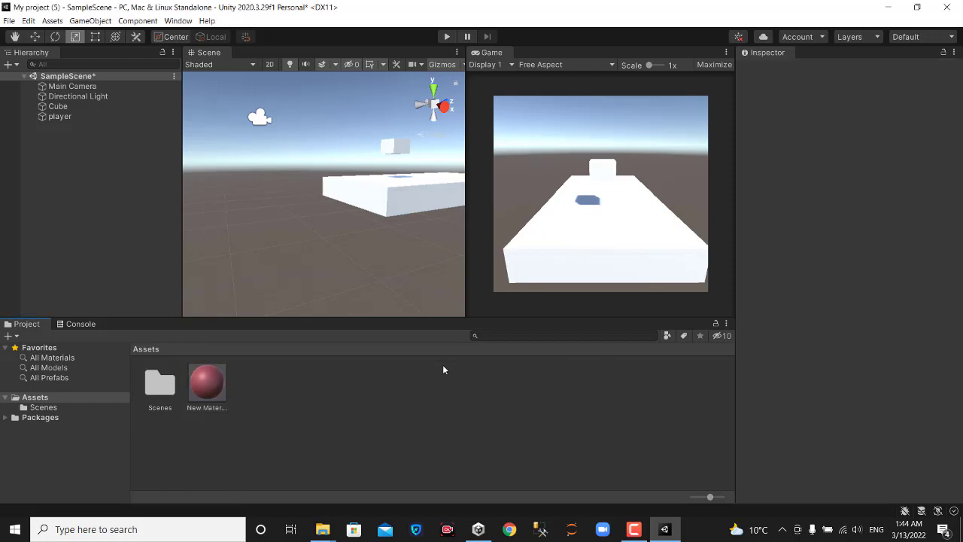
- Drop New Material onto the big slab Cube so it turns reddish pink
left_click_drag(207, 382, 401, 199)
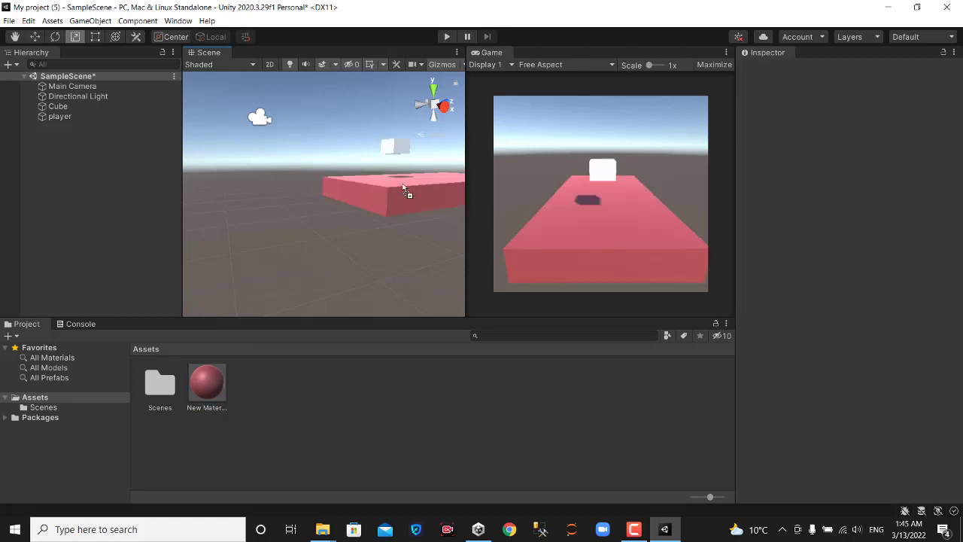
mouse_move(401, 199)
left_mouse_down()
mouse_move(399, 153)
mouse_move(402, 197)
left_mouse_up()
- Nudge the Main Camera sideways, then play the scene and stop the test run
left_click(260, 120)
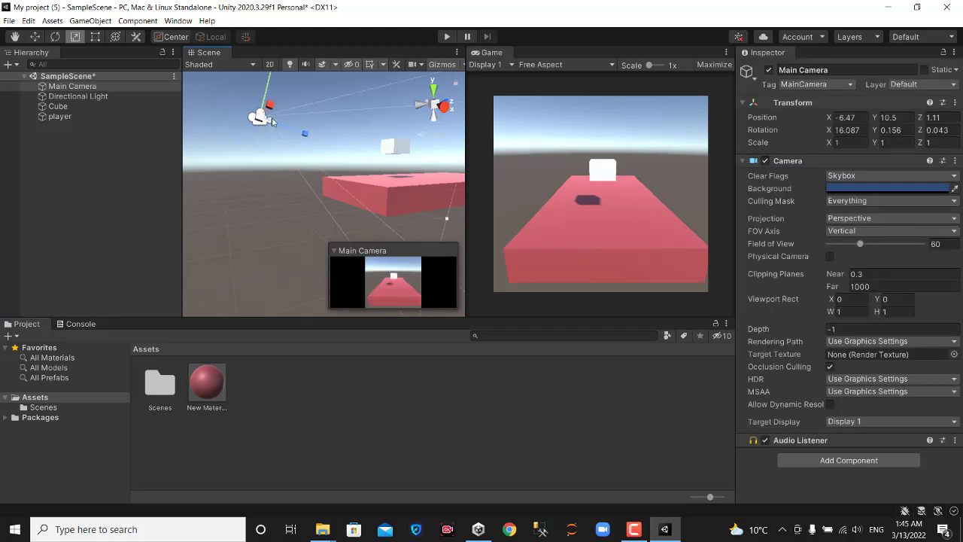
left_click_drag(269, 104, 281, 92)
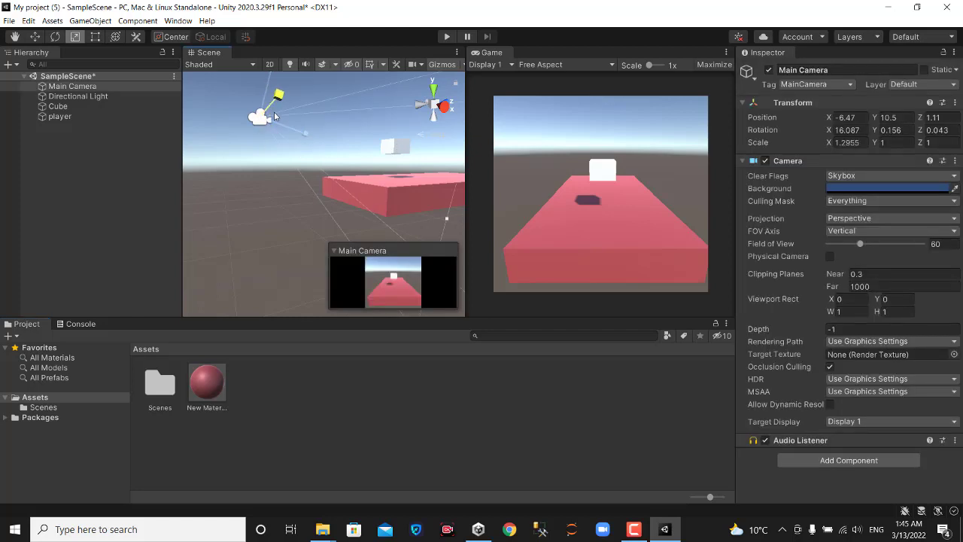
left_click(15, 37)
left_click(34, 37)
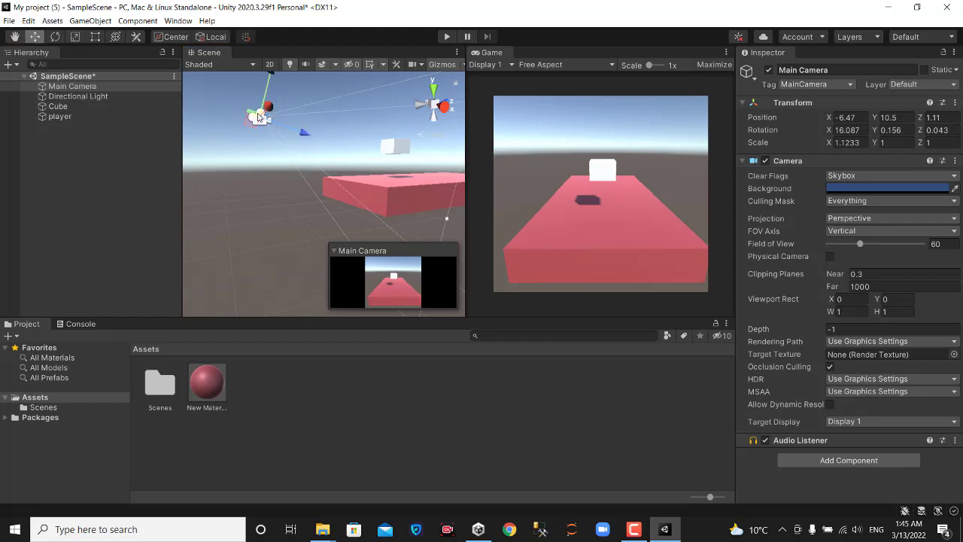
left_click_drag(266, 118, 261, 119)
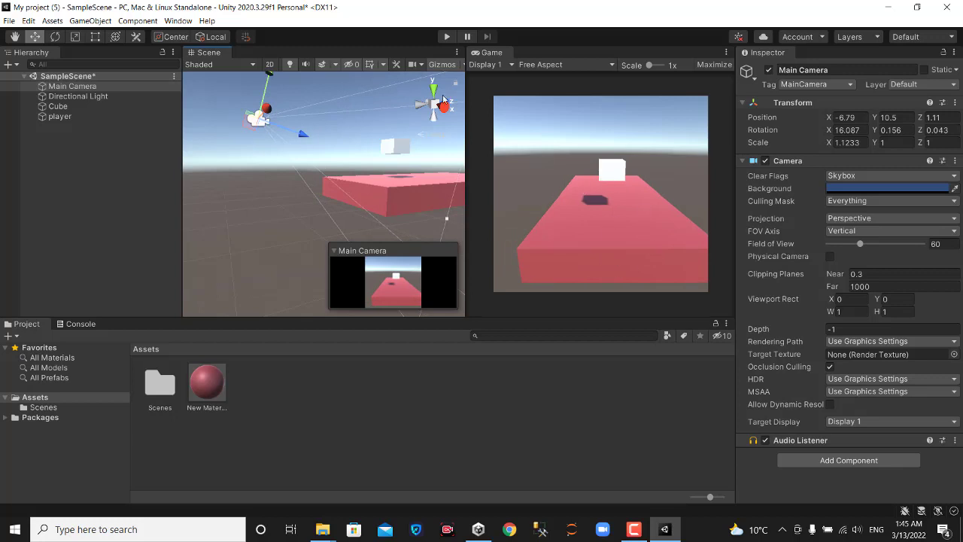
left_click(446, 36)
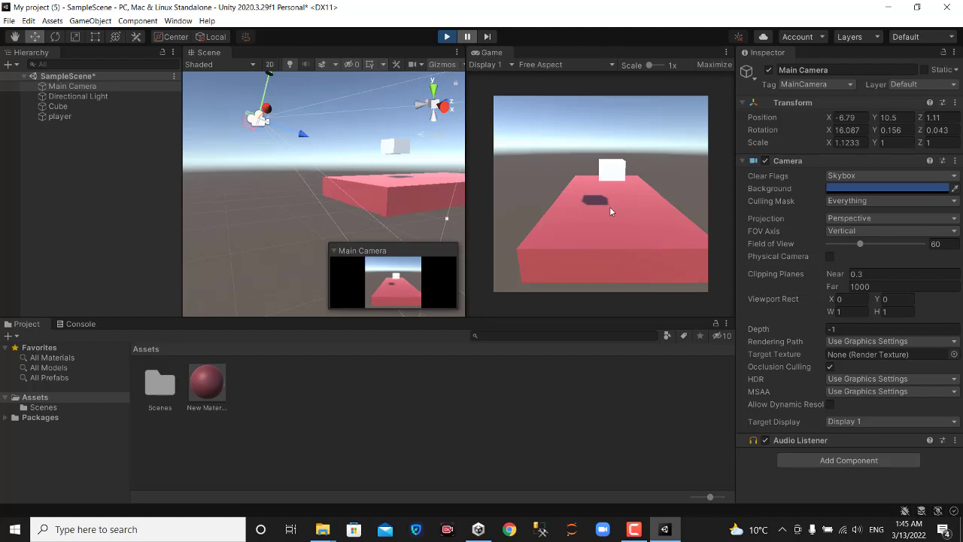
left_click(447, 37)
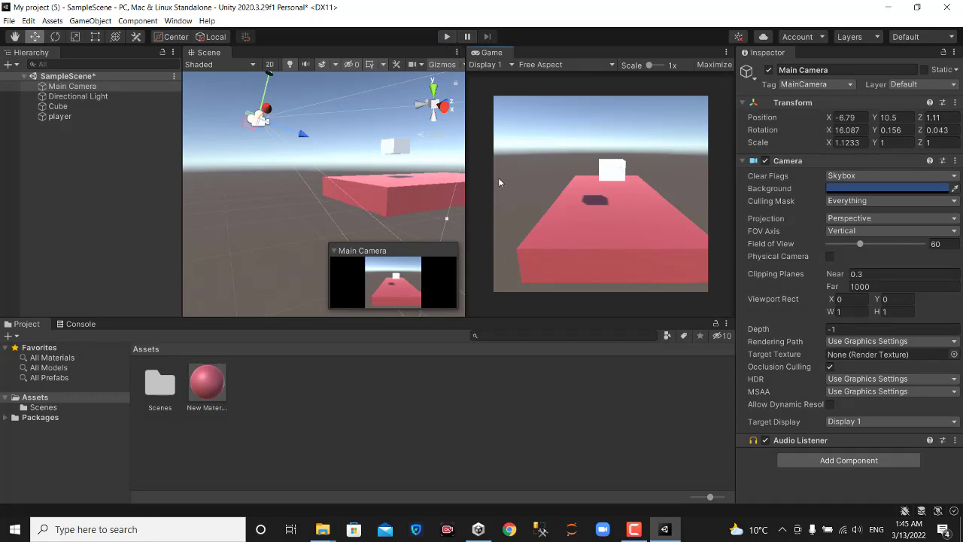
- Add a Rigidbody from the Physics category to the player cube, with Use Gravity on
left_click(396, 148)
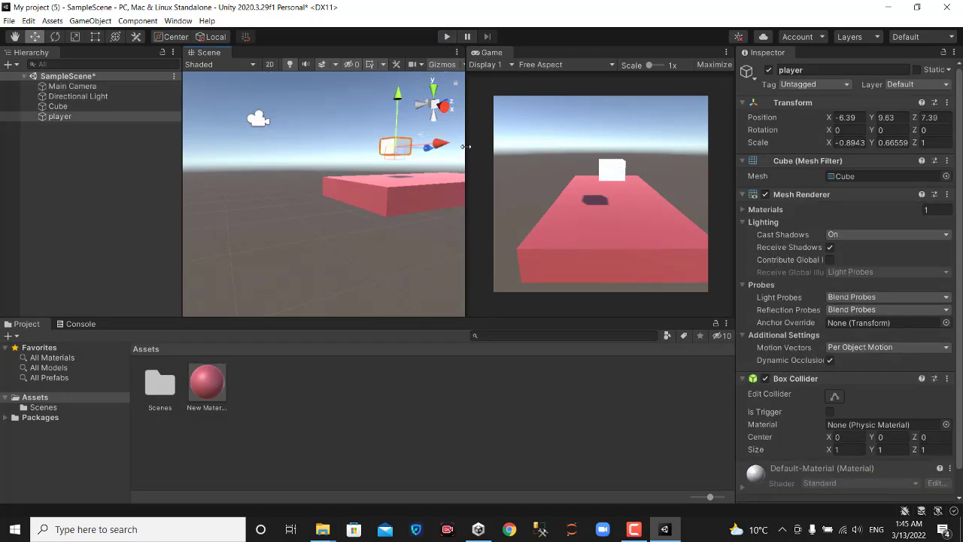
left_click_drag(466, 147, 582, 162)
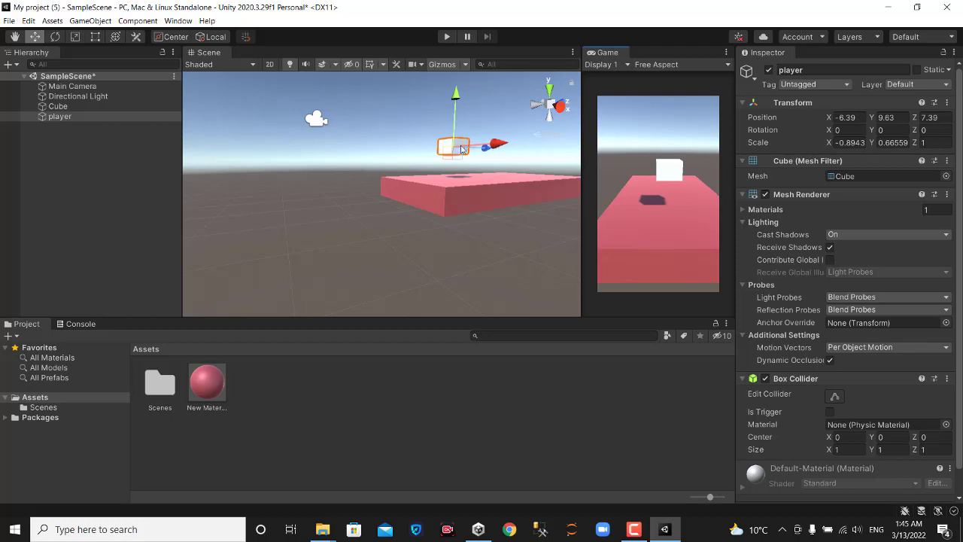
scroll(829, 386, "down", 2)
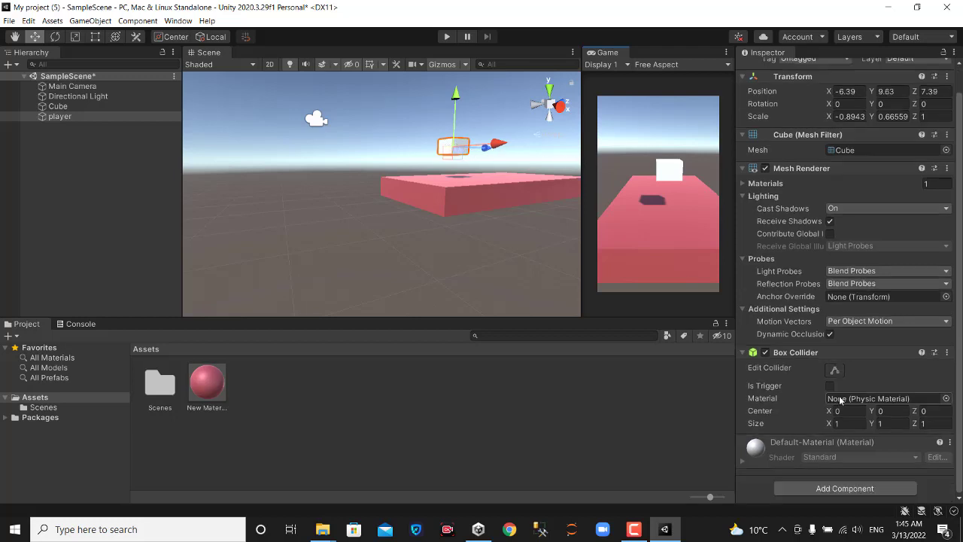
left_click(867, 487)
type("sp")
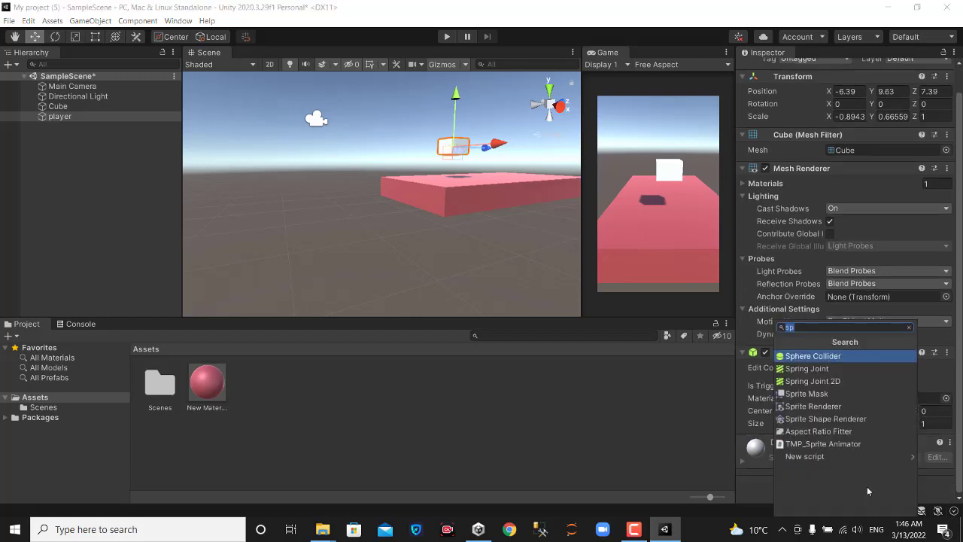
key("BackSpace")
key("BackSpace")
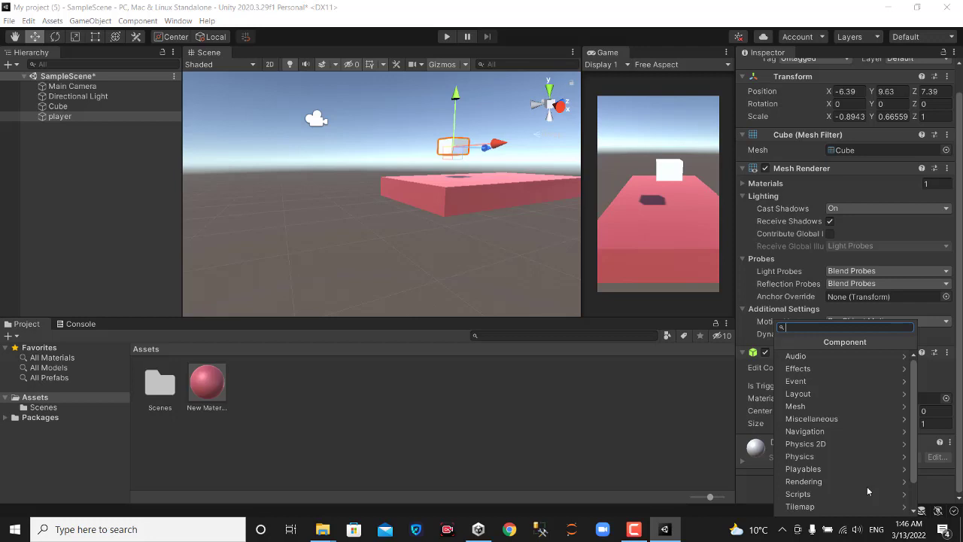
type("ph")
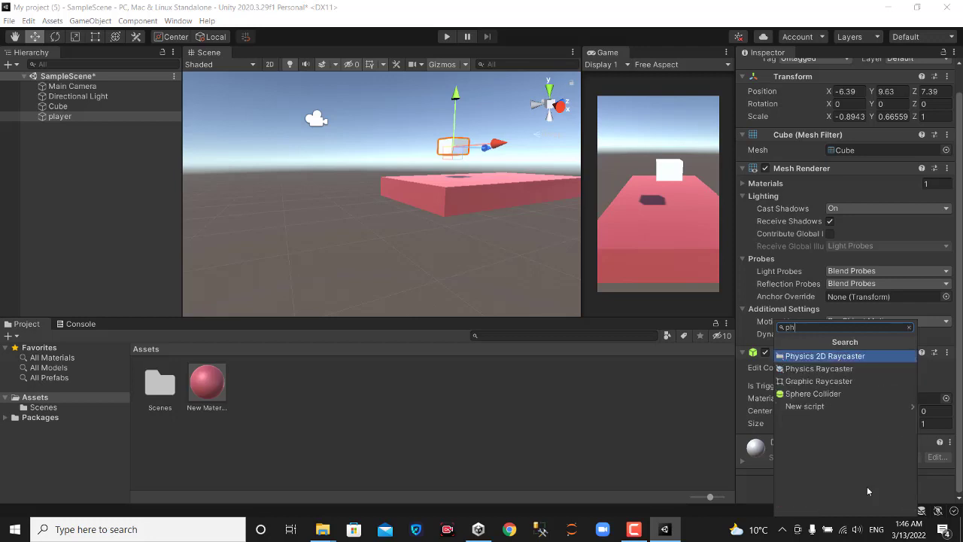
key("BackSpace")
key("BackSpace")
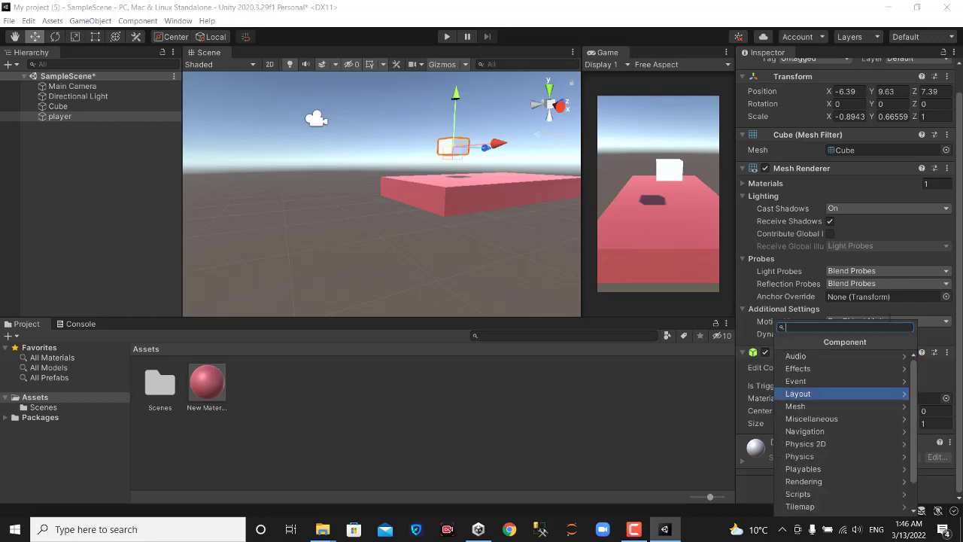
scroll(890, 414, "down", 2)
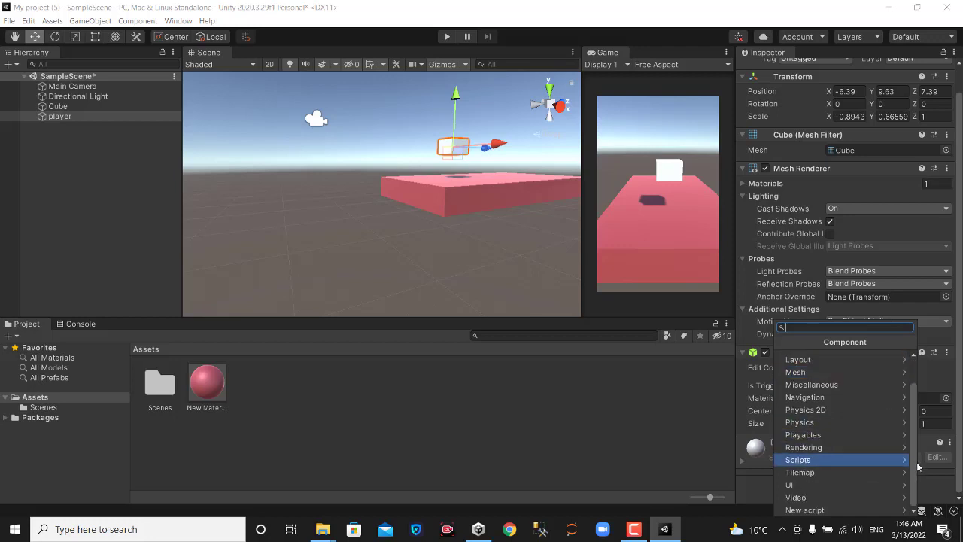
left_click(819, 422)
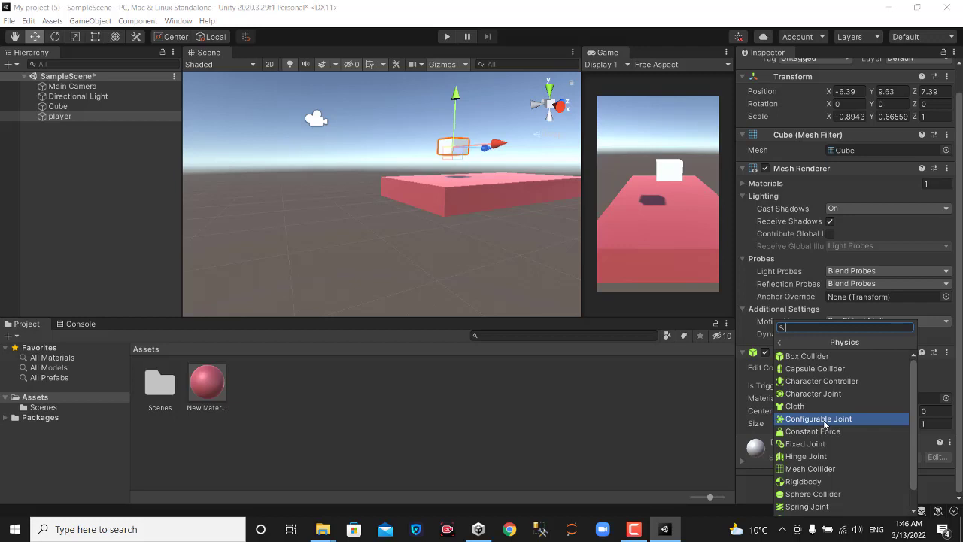
left_click(813, 484)
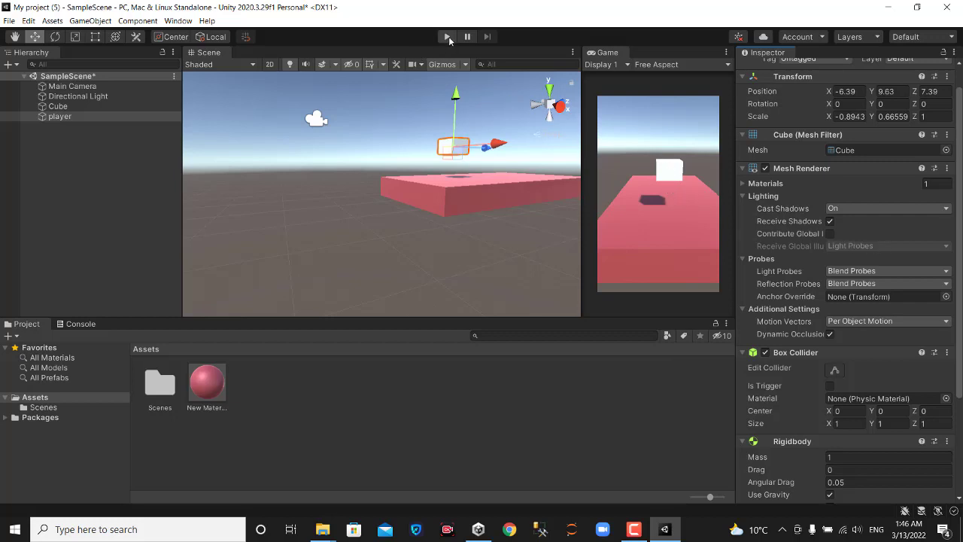
- Test-play the scene, then raise the player cube to Y 11.39
left_click(448, 37)
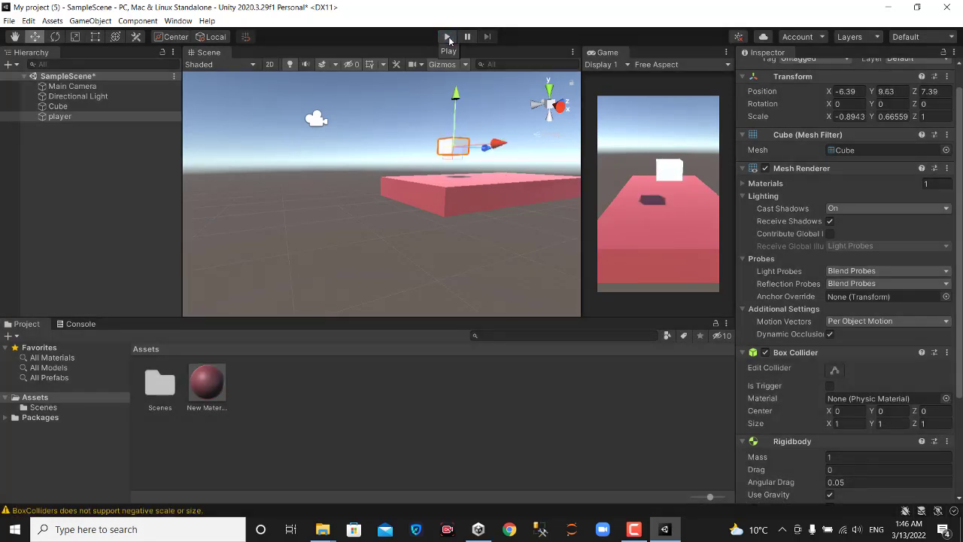
left_click(449, 39)
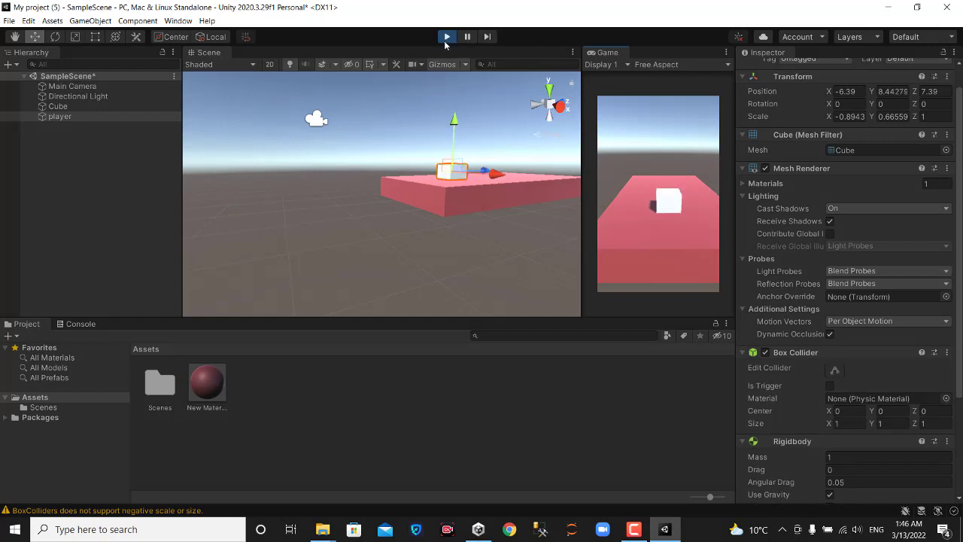
left_click(447, 37)
left_click_drag(454, 126, 455, 89)
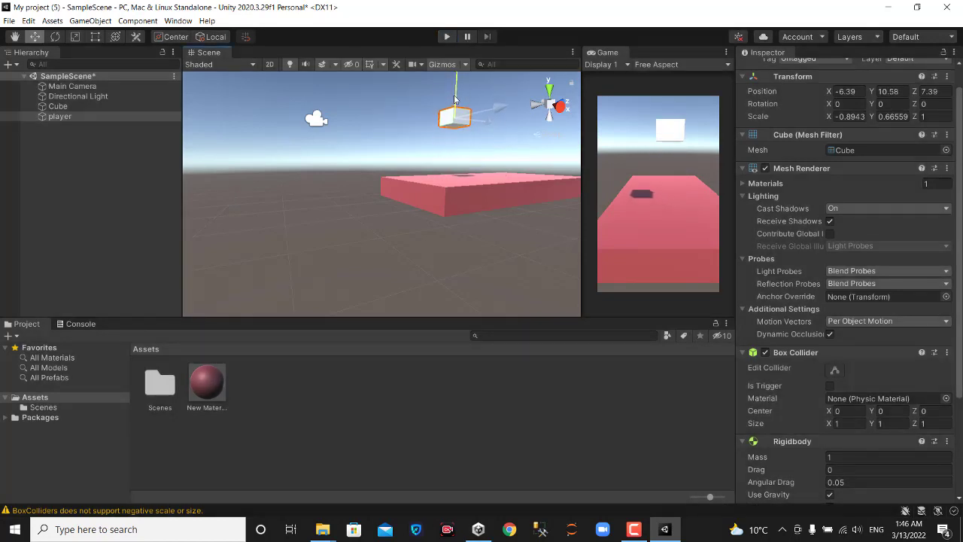
- Play again and maximize the Game view to watch the cube fall
left_click(446, 38)
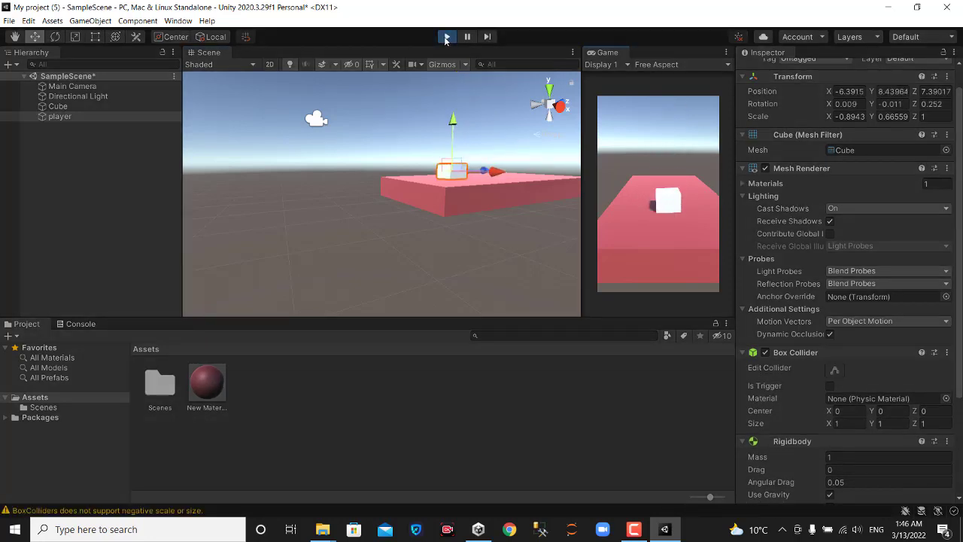
left_click(726, 52)
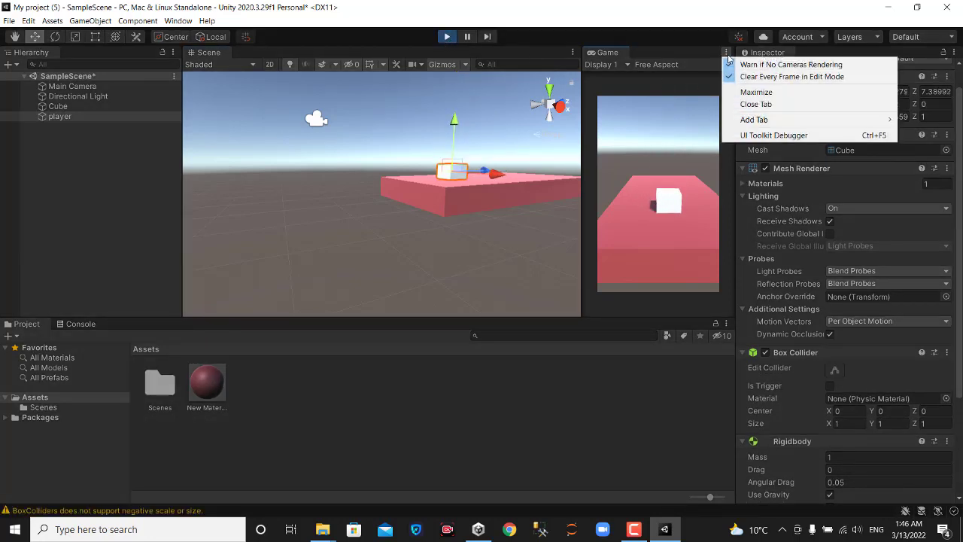
left_click(756, 92)
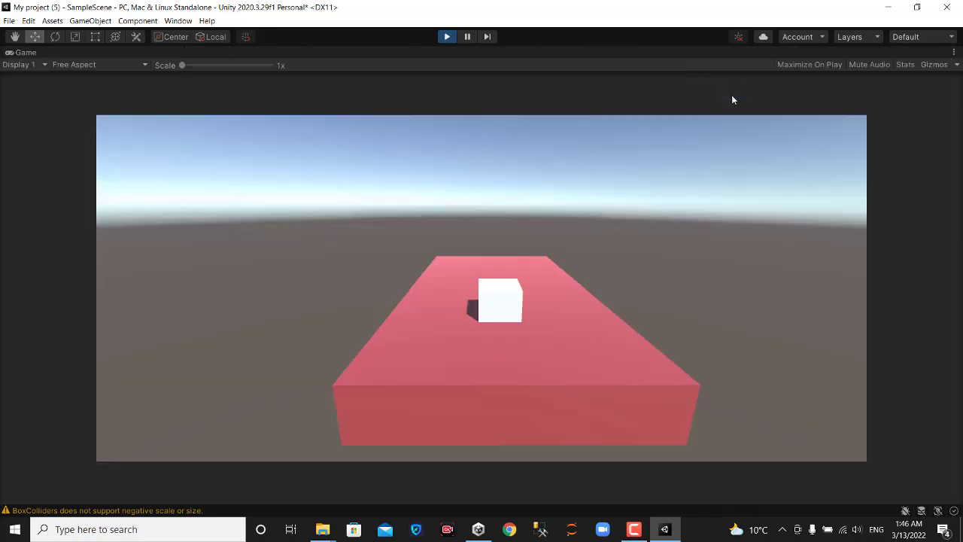
left_click(446, 36)
left_click(726, 52)
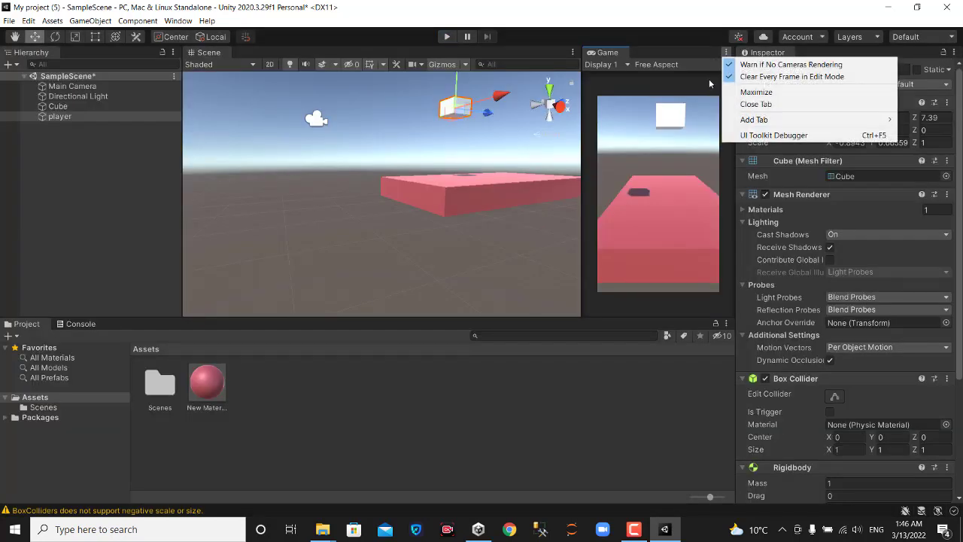
left_click(742, 93)
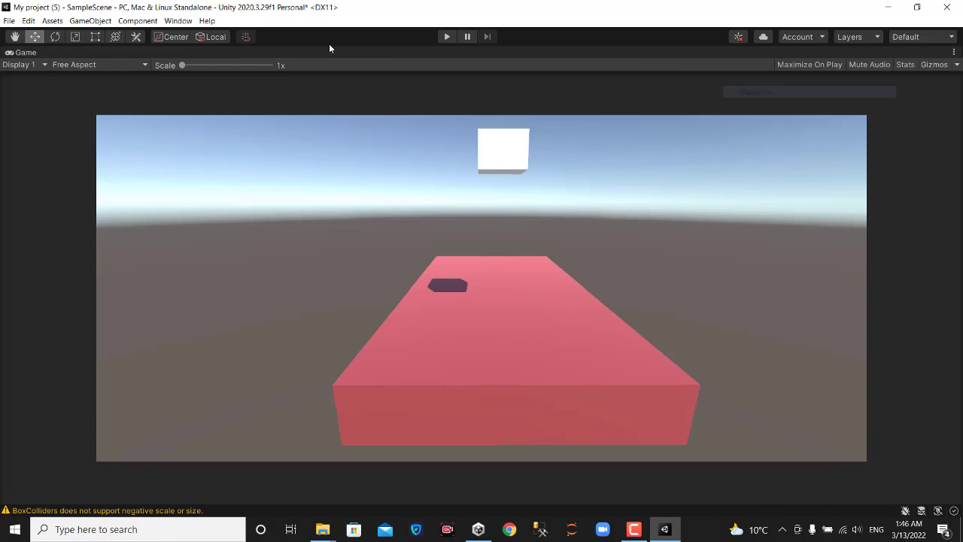
- Replay the drop in the enlarged Game view, then restore the normal editor layout
left_click(447, 37)
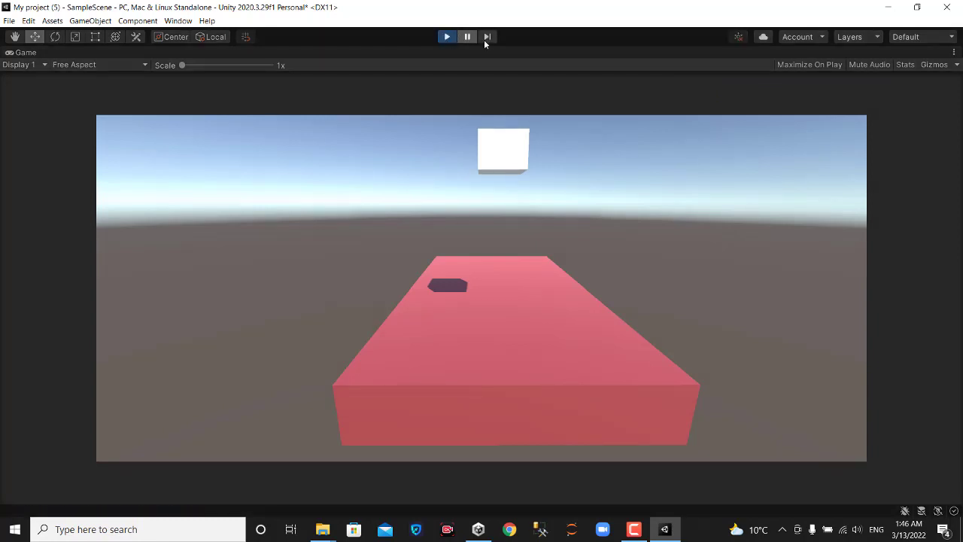
left_click(445, 38)
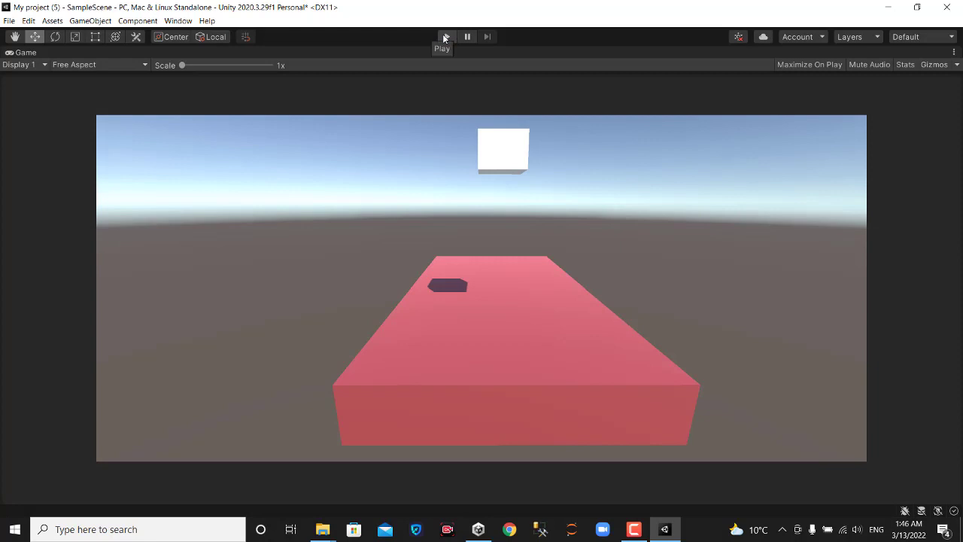
left_click(448, 36)
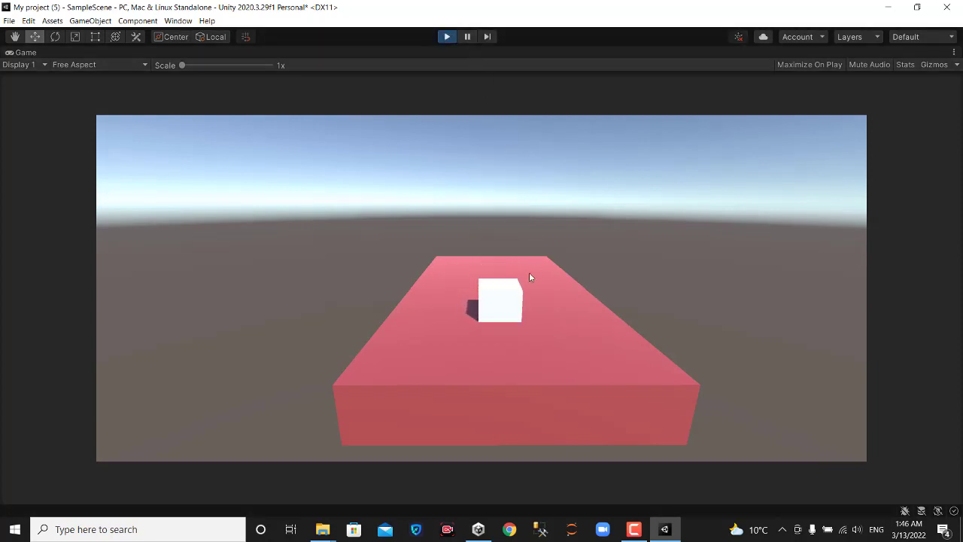
left_click(954, 52)
left_click(904, 96)
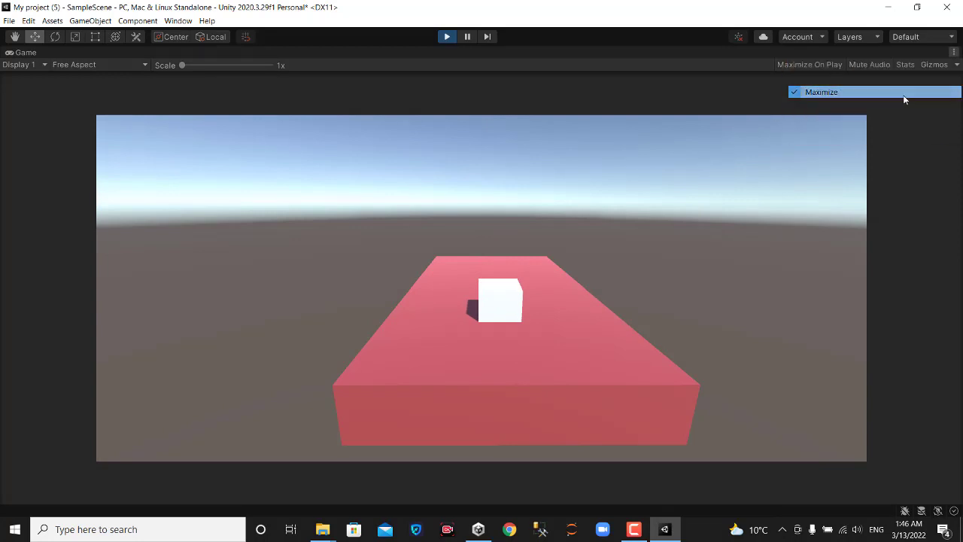
- Tilt the player cube to -27.541 on Z and play to watch it settle on the slab
left_click(448, 37)
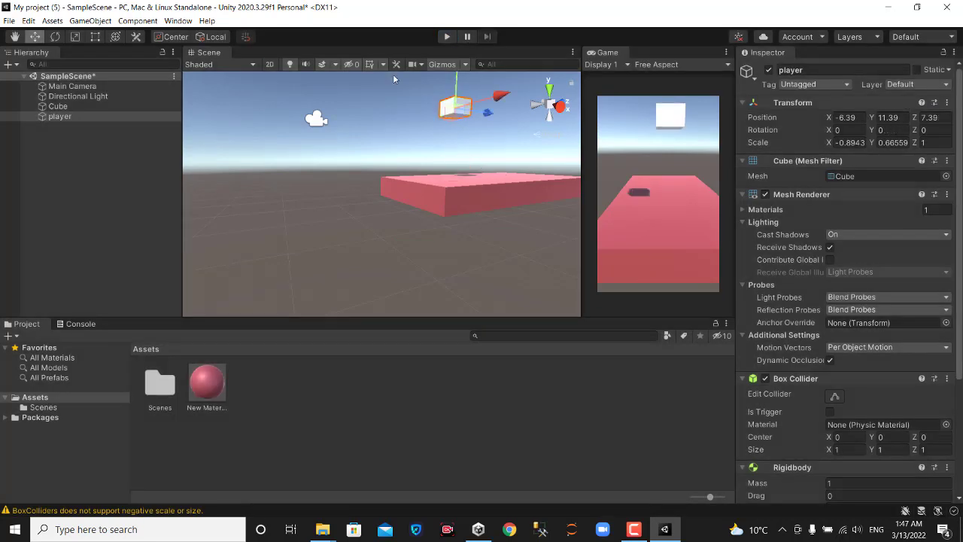
left_click(117, 38)
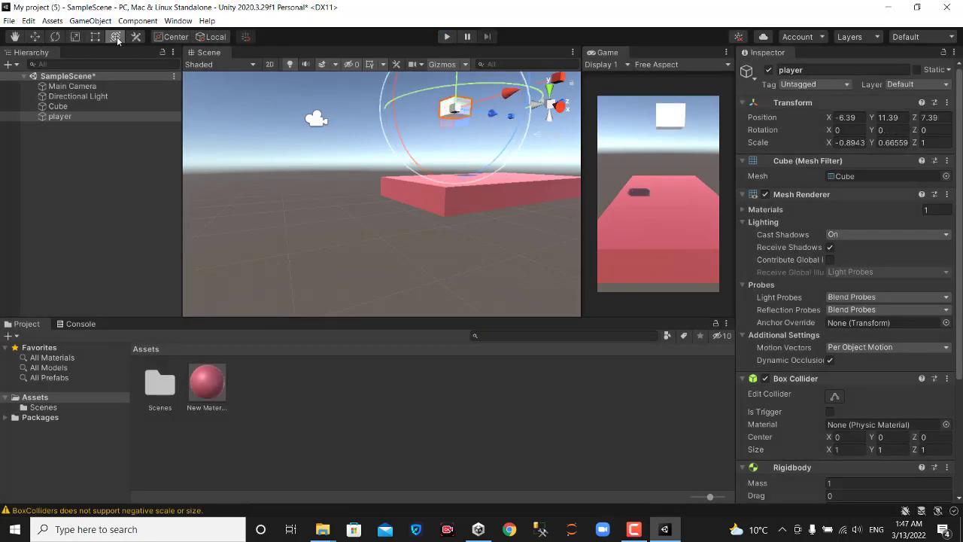
left_click_drag(530, 81, 519, 154)
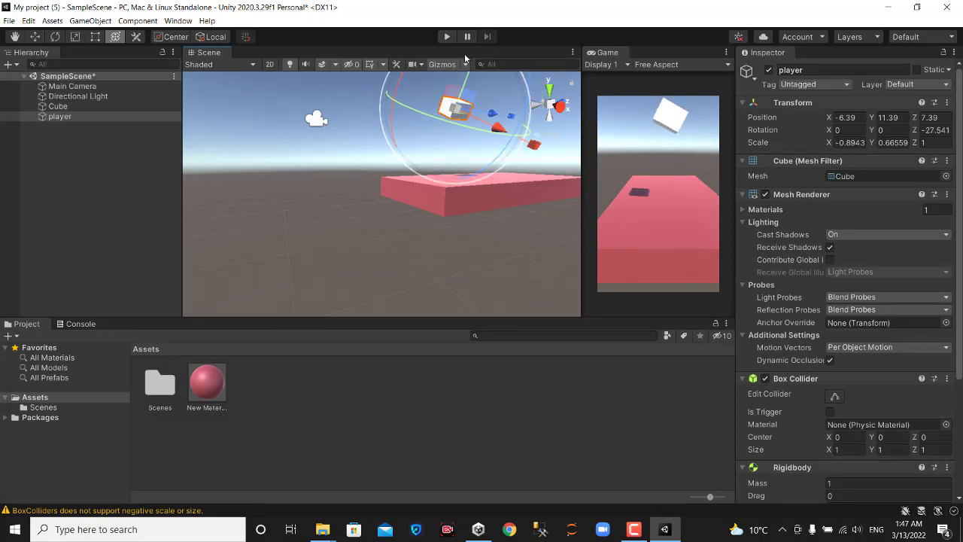
left_click(447, 37)
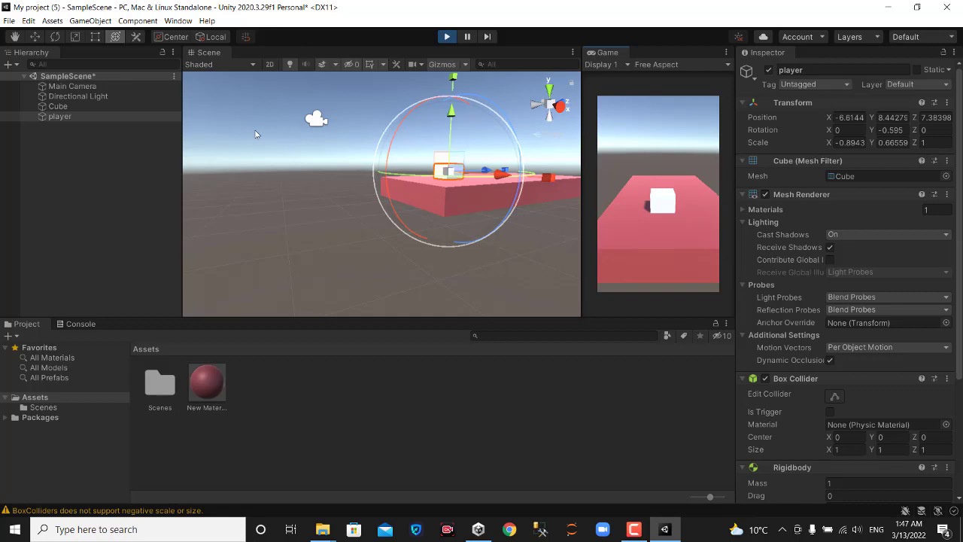
- Reselect the player cube and duplicate it with Ctrl+D
left_click(10, 69)
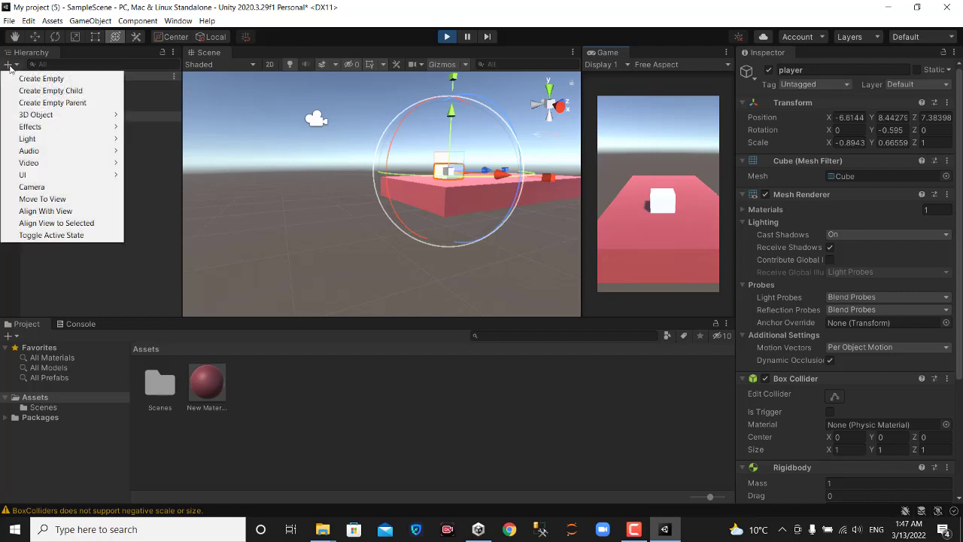
mouse_move(90, 114)
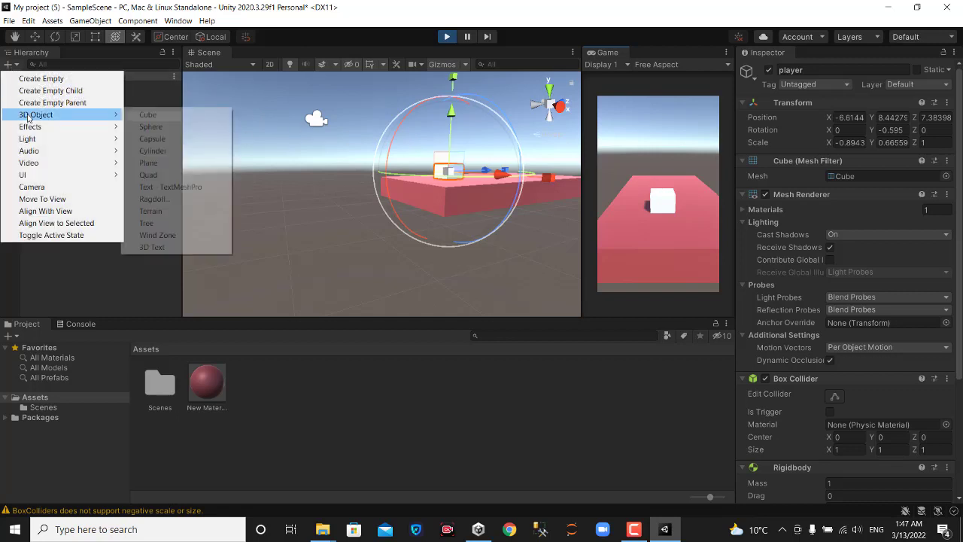
left_click(154, 95)
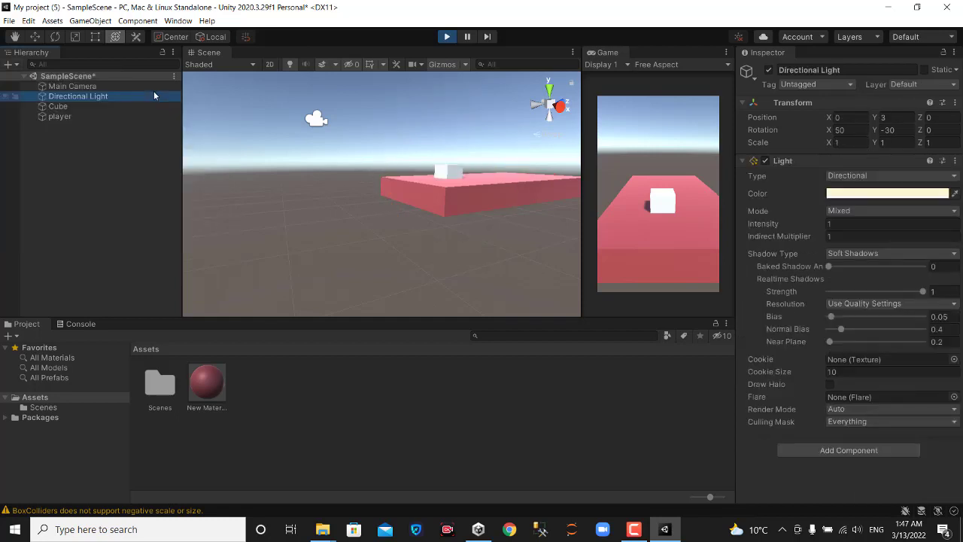
left_click(86, 118)
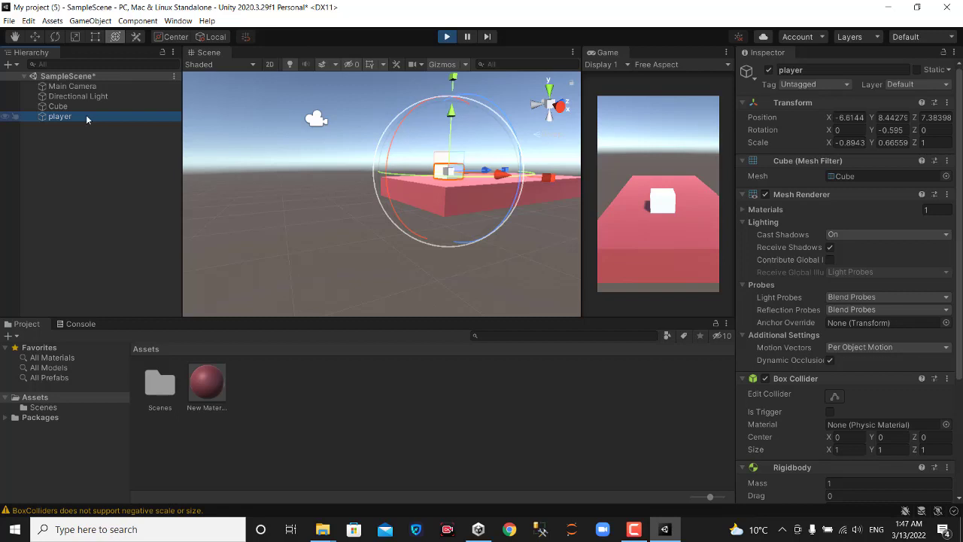
key("ctrl+d")
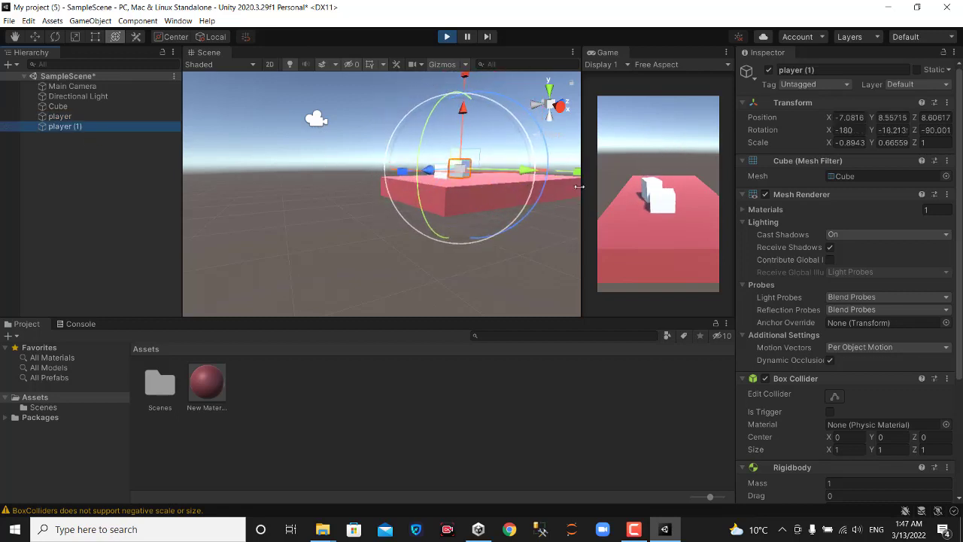
- Stop the test run and nudge the player cube to a new position
left_click(449, 37)
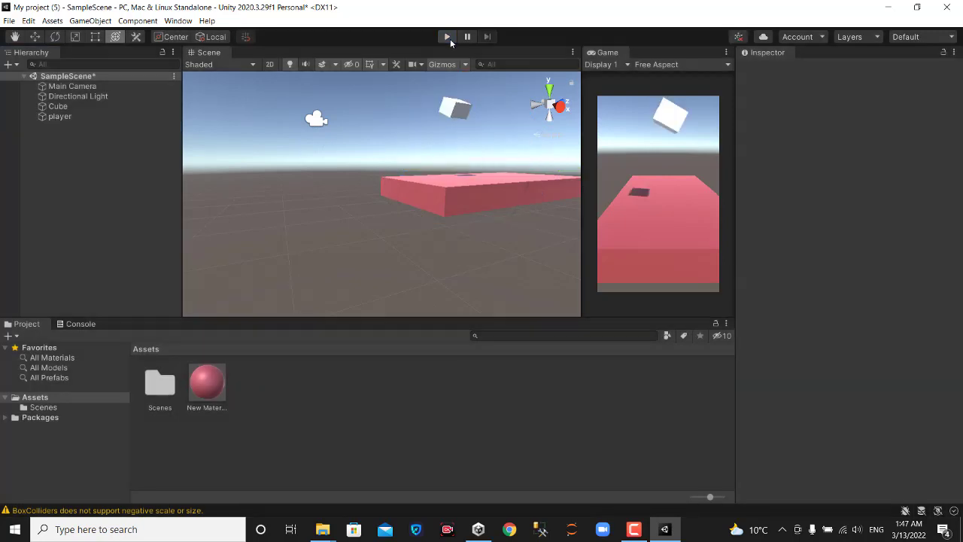
left_click(463, 110)
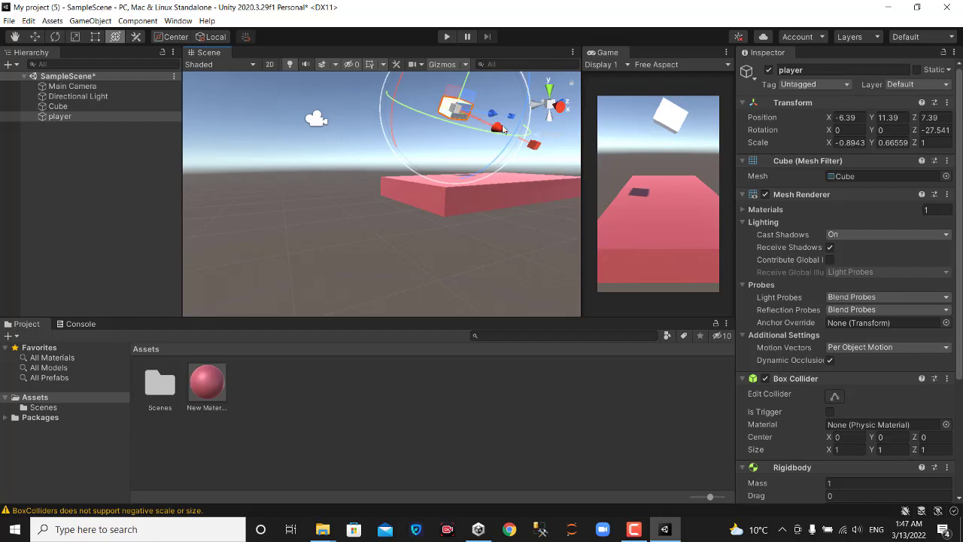
left_click_drag(496, 130, 491, 133)
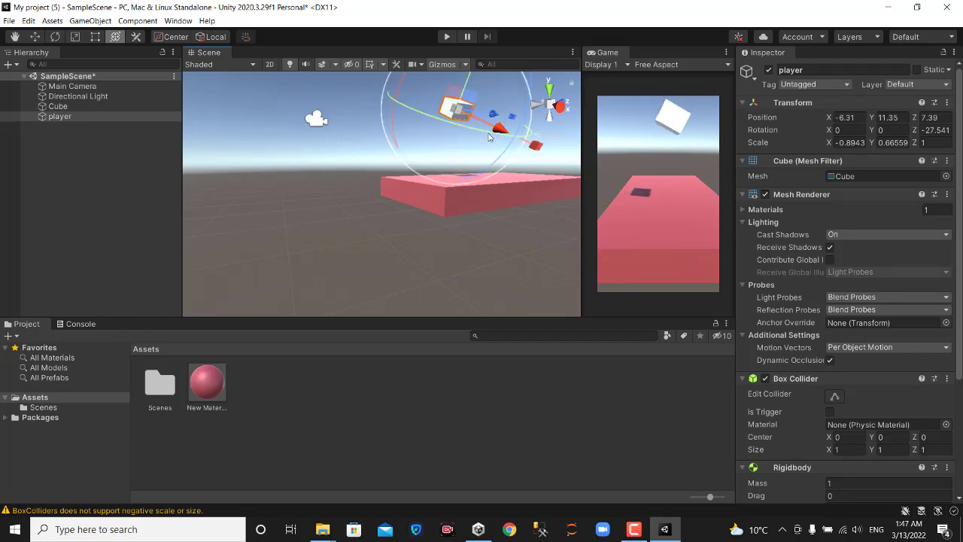
- Duplicate the player cube and place player (1) beside it at -4.99, 10.89, 7.39
left_click(117, 118)
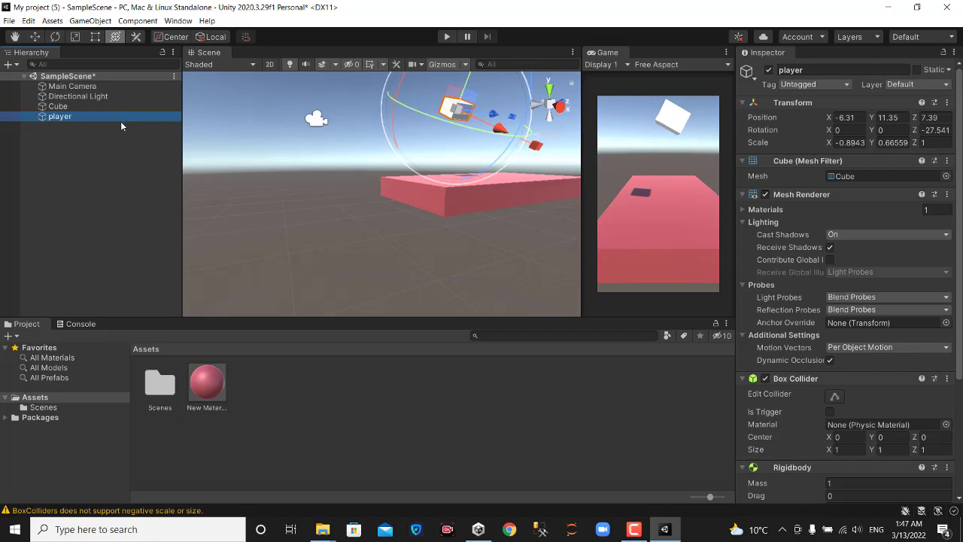
key("ctrl+d")
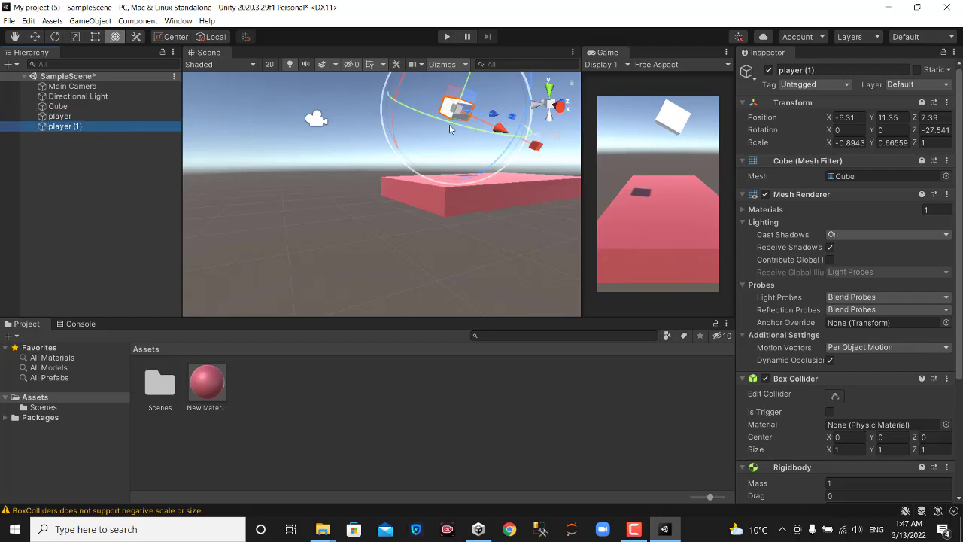
mouse_move(458, 112)
left_mouse_down()
mouse_move(551, 148)
mouse_move(518, 132)
left_mouse_up()
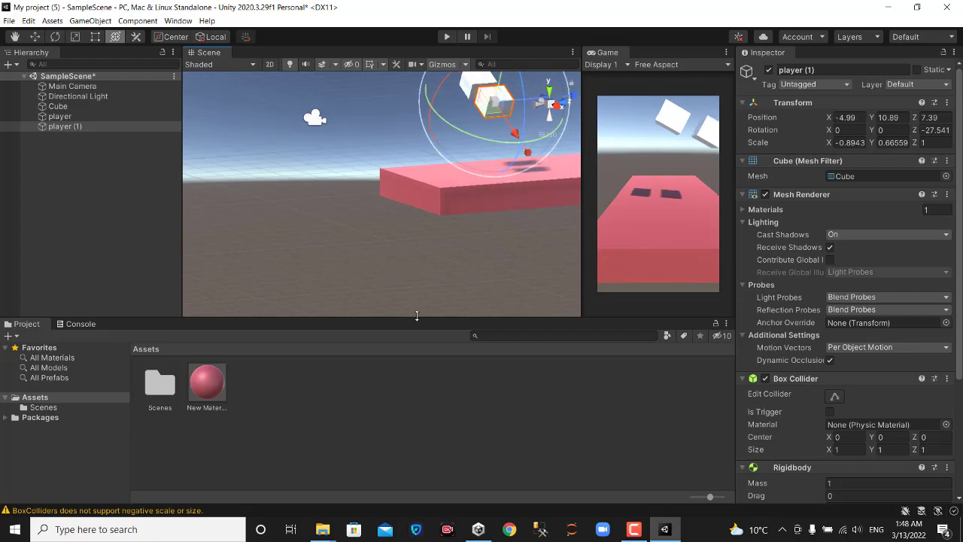
mouse_move(362, 235)
left_mouse_down("alt")
mouse_move(592, 211)
mouse_move(597, 243)
left_mouse_up("alt")
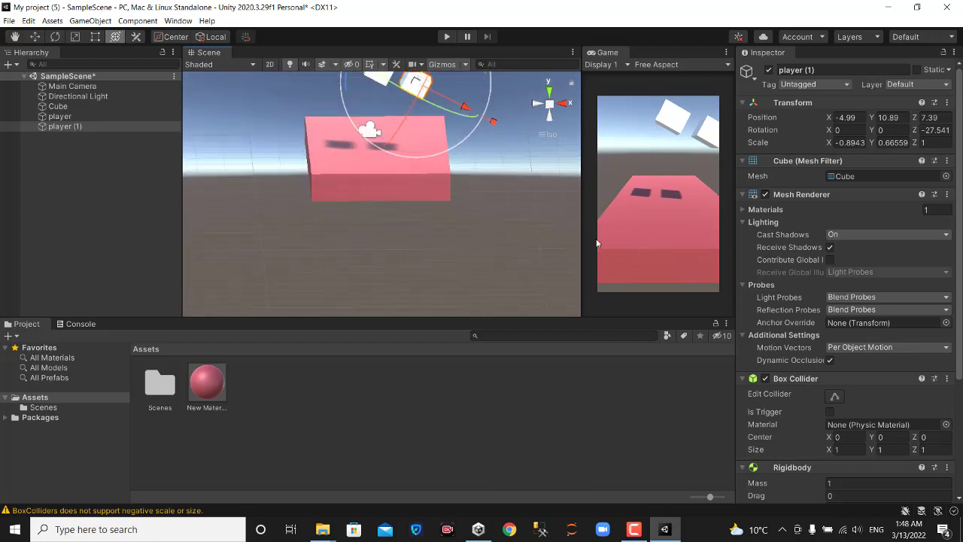
left_click(498, 164)
left_click_drag(498, 164, 475, 135, "alt")
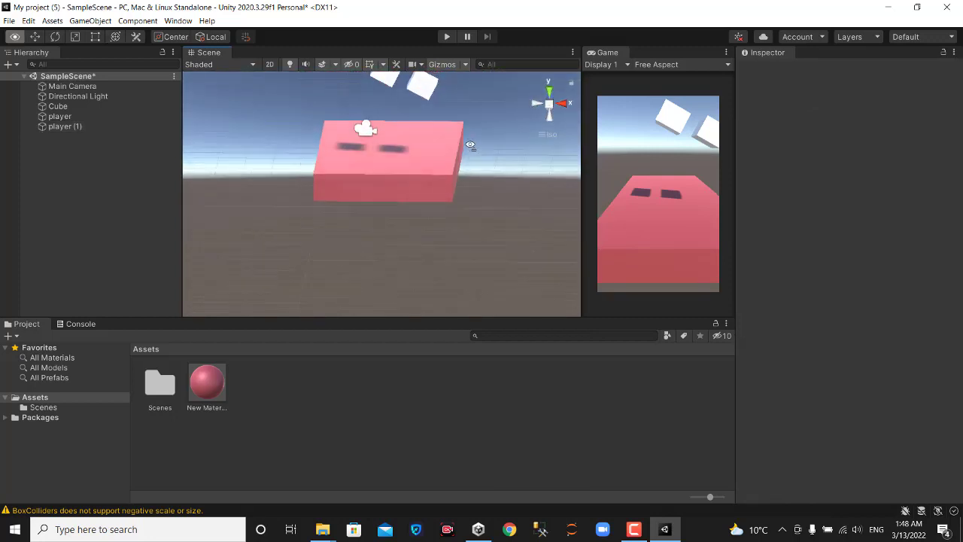
- Pan the Scene view to frame the slab and both cubes, then select player (1)
left_click(14, 36)
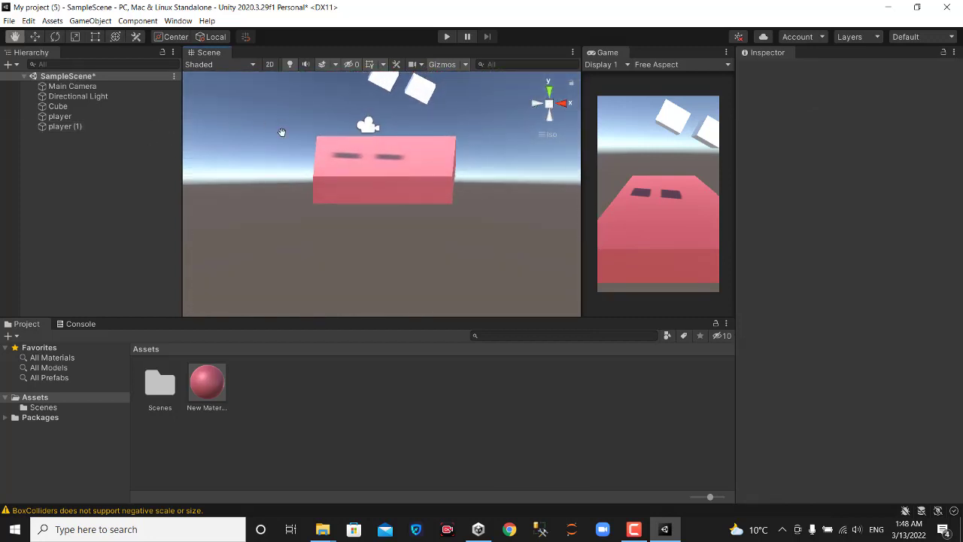
left_click_drag(281, 133, 281, 187)
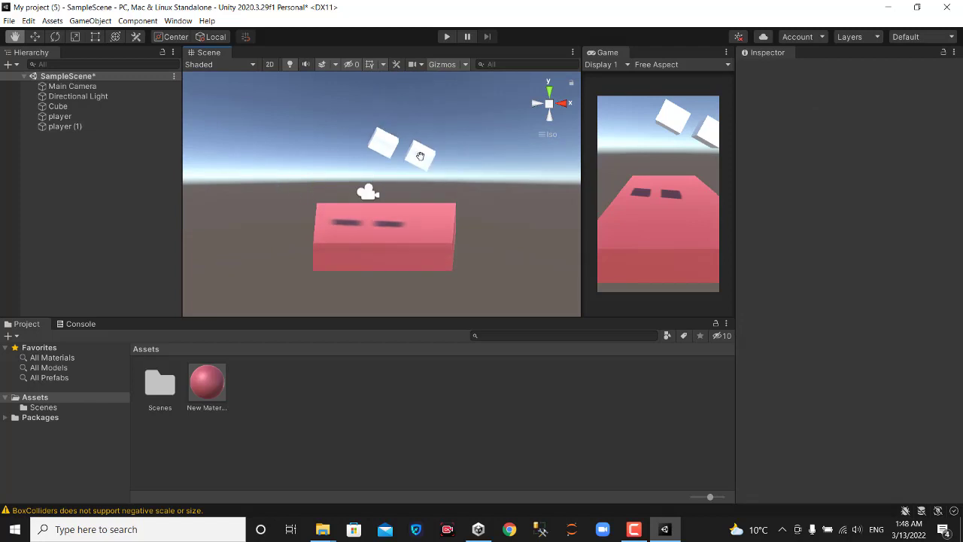
key("w")
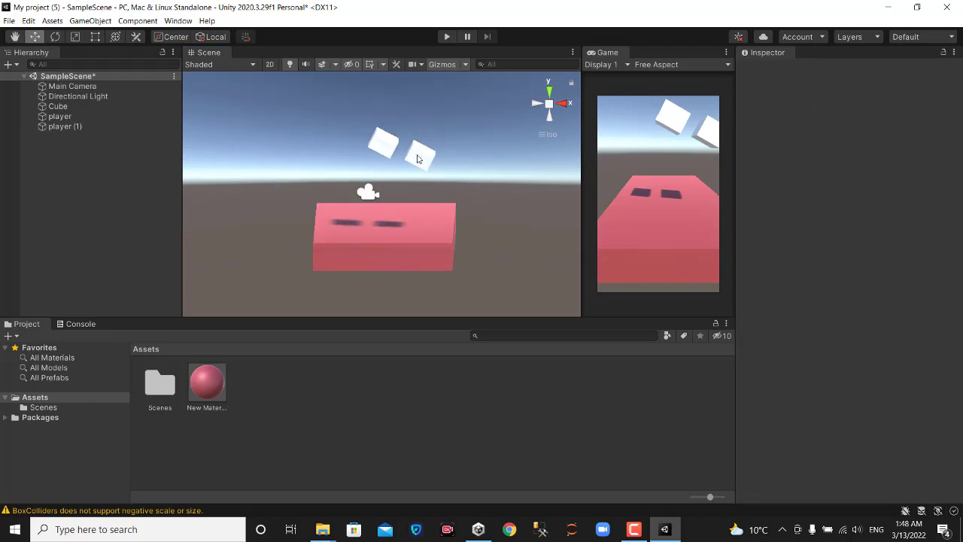
left_click(418, 158)
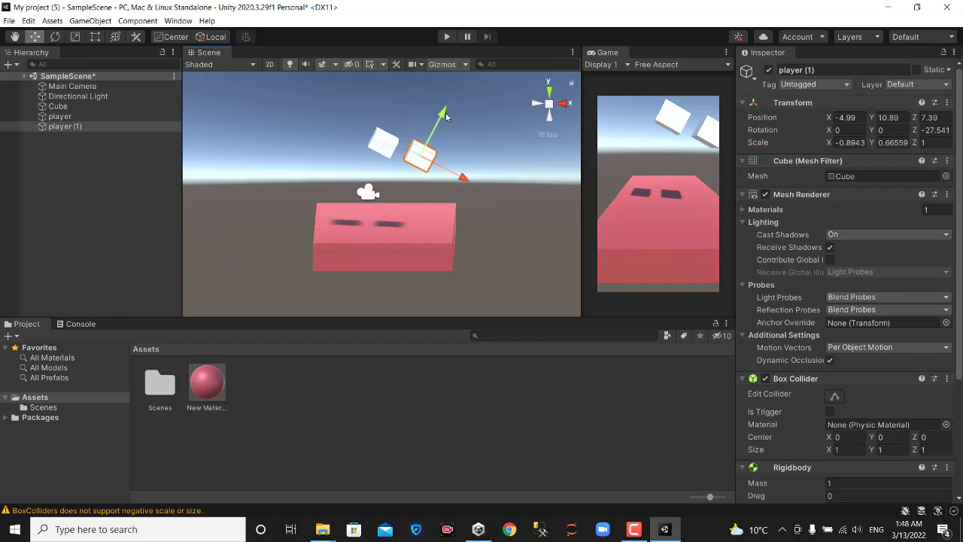
- Rotate player (1) and the player cube nearly level, player to 2.281, 4.381, -1.718
left_click(55, 36)
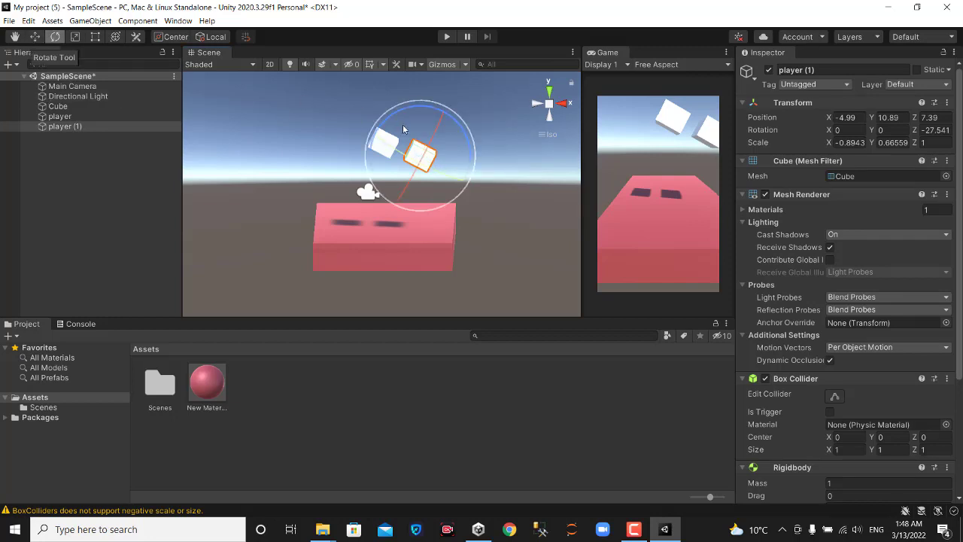
mouse_move(399, 151)
left_mouse_down()
mouse_move(444, 171)
mouse_move(387, 149)
left_mouse_up()
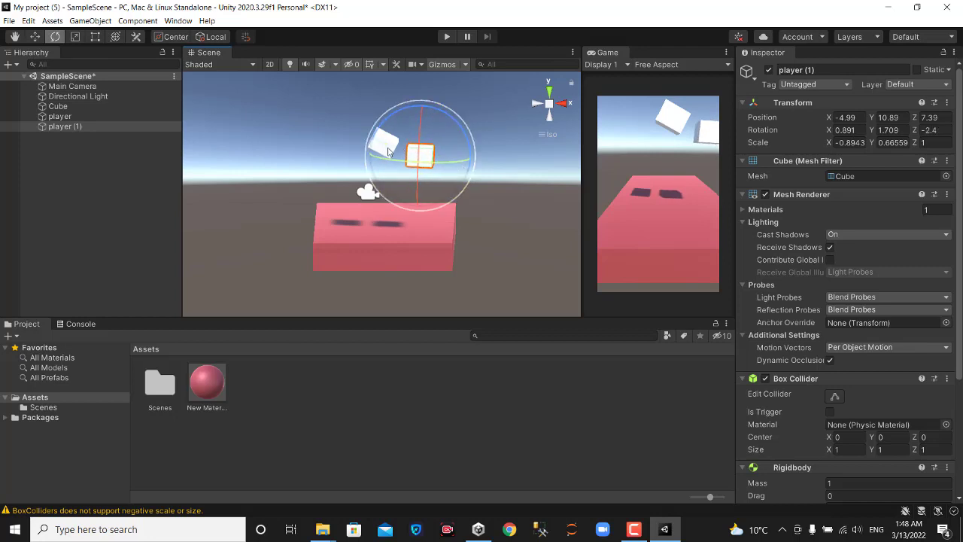
left_click(59, 117)
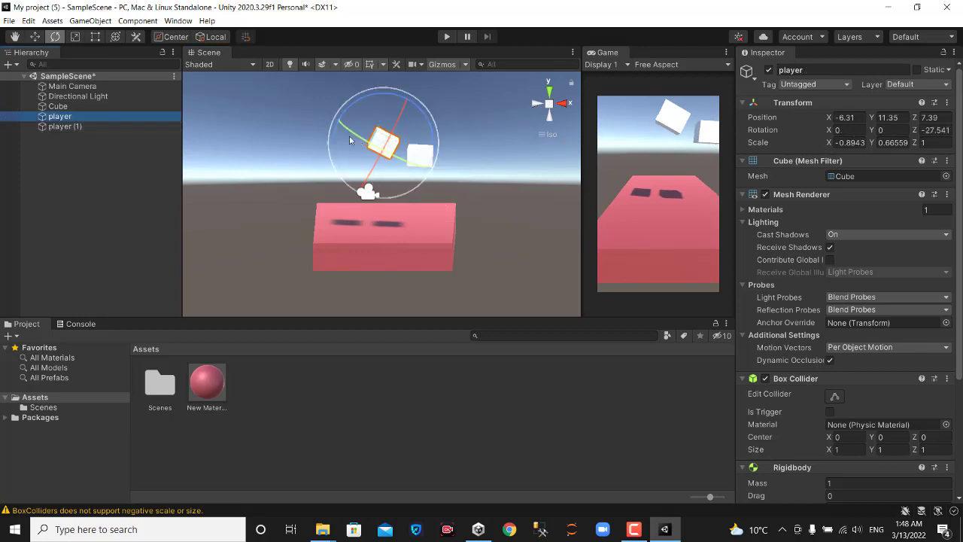
mouse_move(349, 136)
left_mouse_down()
mouse_move(346, 148)
mouse_move(424, 154)
left_mouse_up()
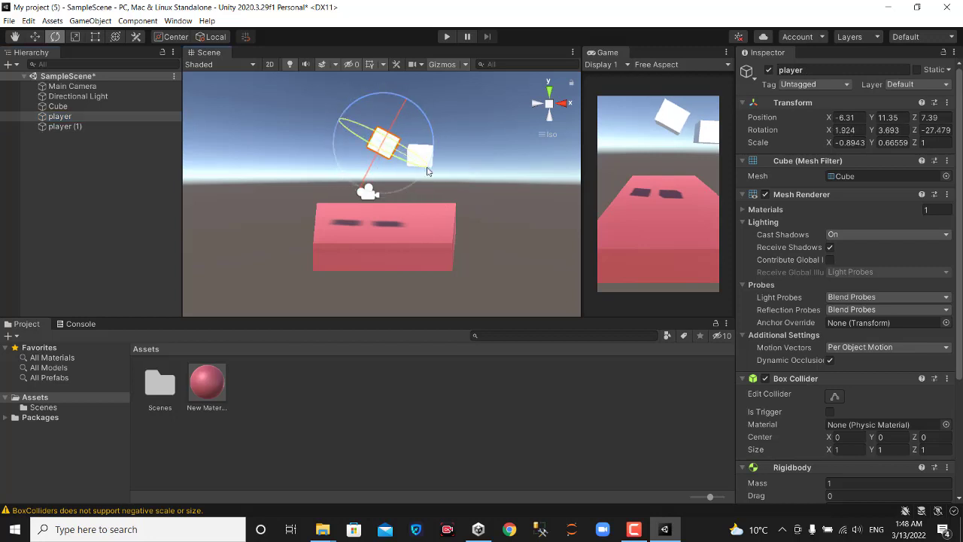
left_click_drag(423, 154, 427, 164)
left_click_drag(433, 128, 400, 94)
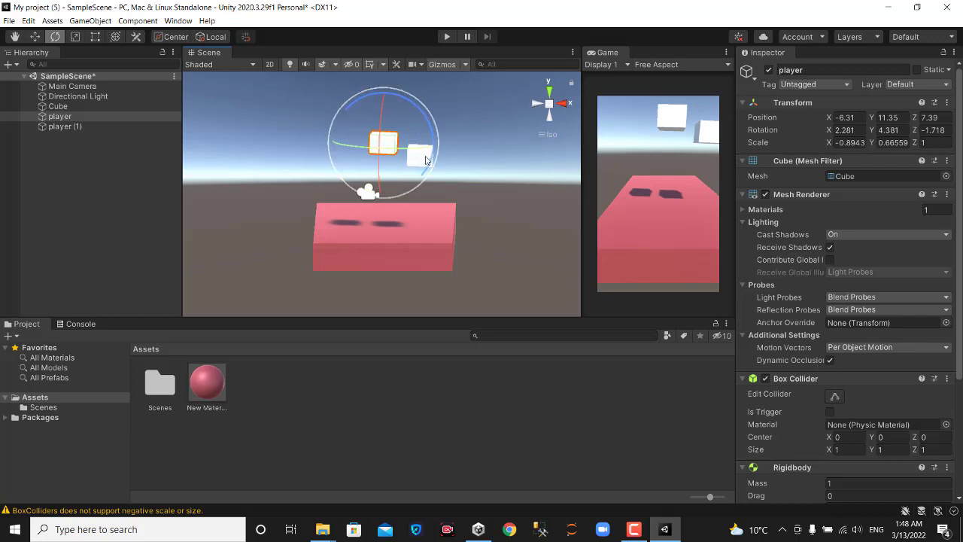
left_click(241, 96)
- Stack player (1) directly above the player cube at -6.84, 12.06, 7.46 and play the scene
key("w")
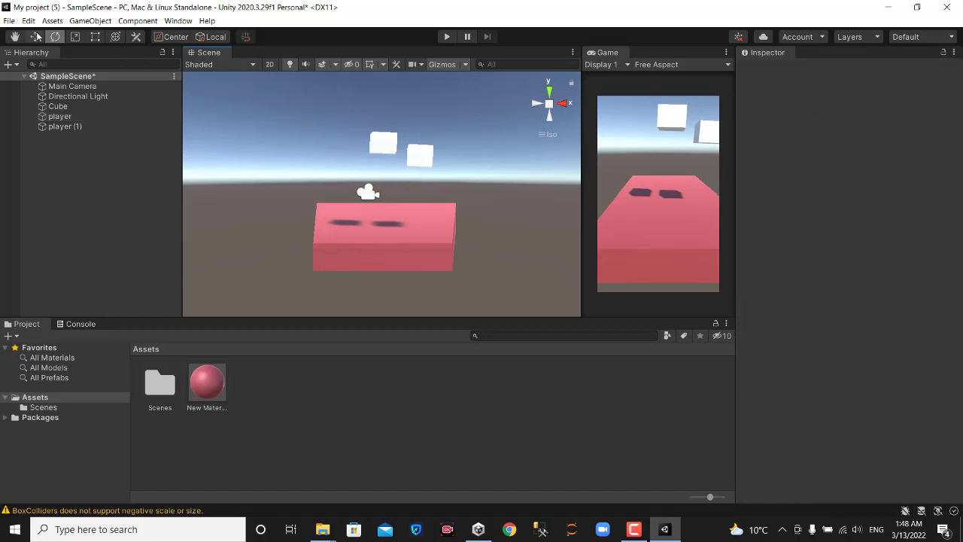
left_click(392, 147)
left_click_drag(384, 144, 364, 156)
left_click(419, 156)
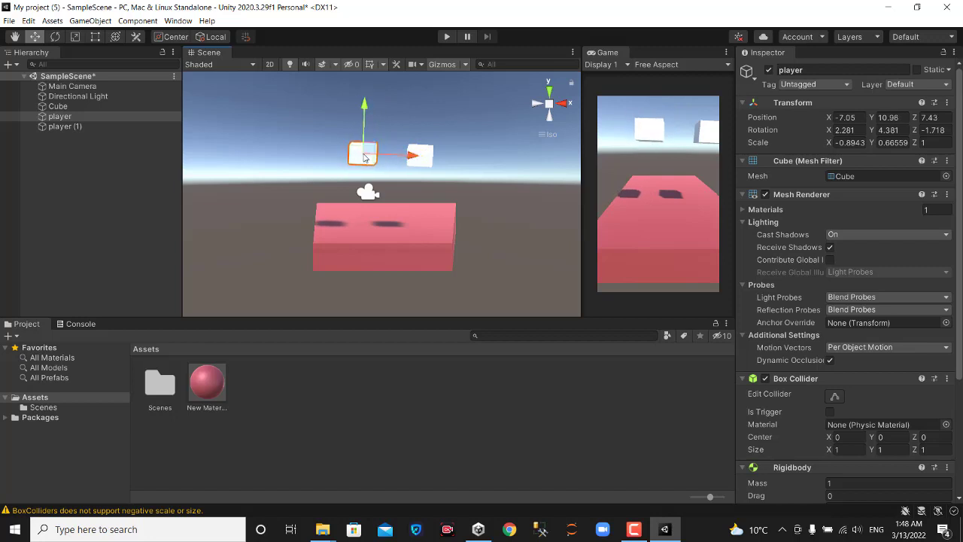
left_click_drag(425, 160, 370, 125)
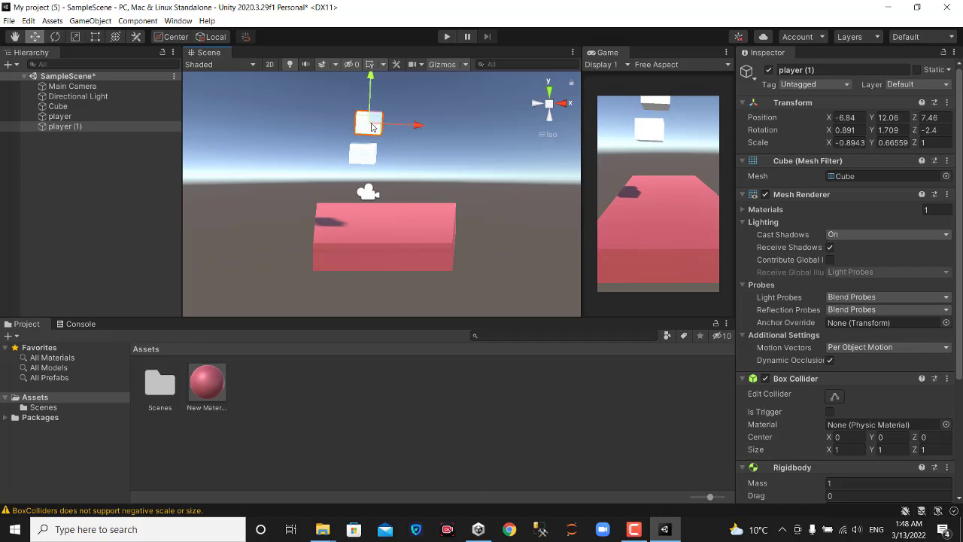
left_click(419, 170)
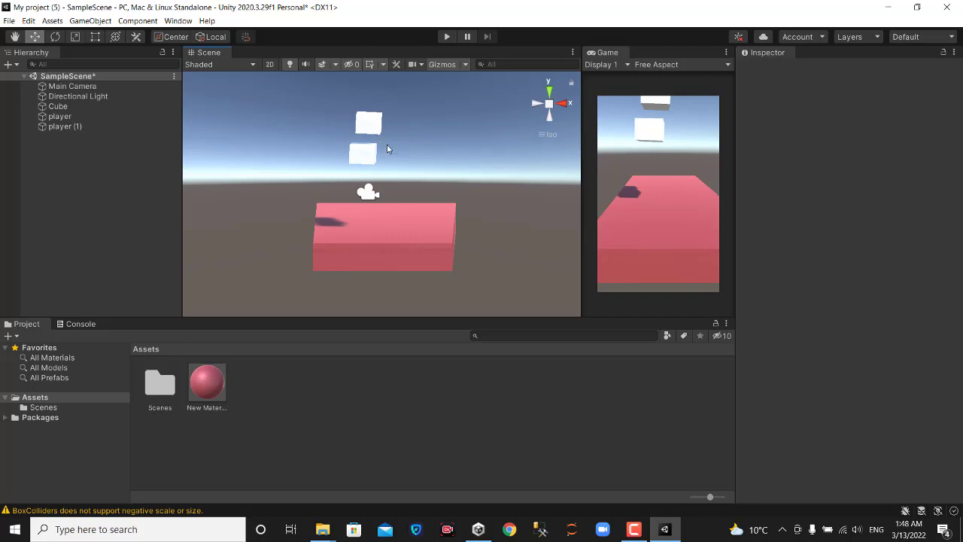
left_click(448, 37)
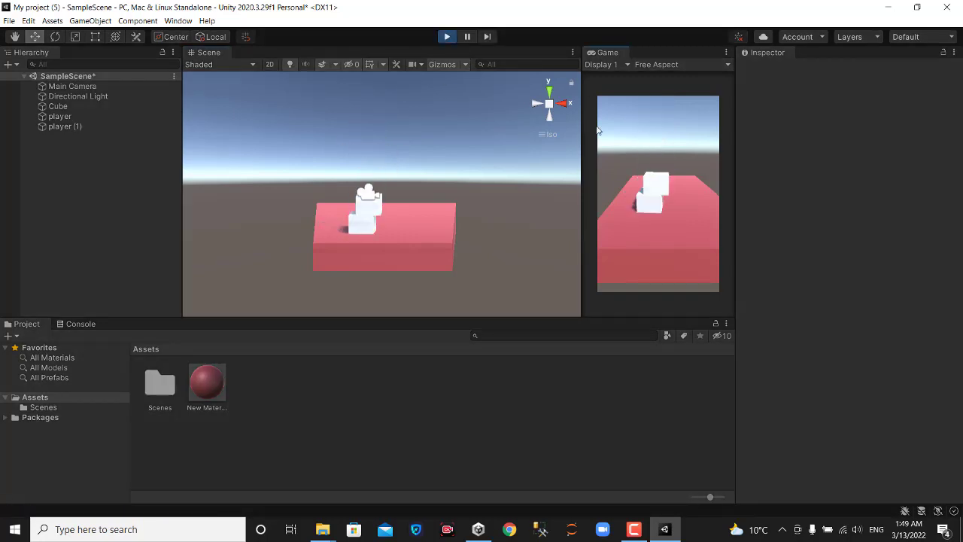
- Restart the run and turn off player (1)'s Mesh Renderer during play
left_click(448, 37)
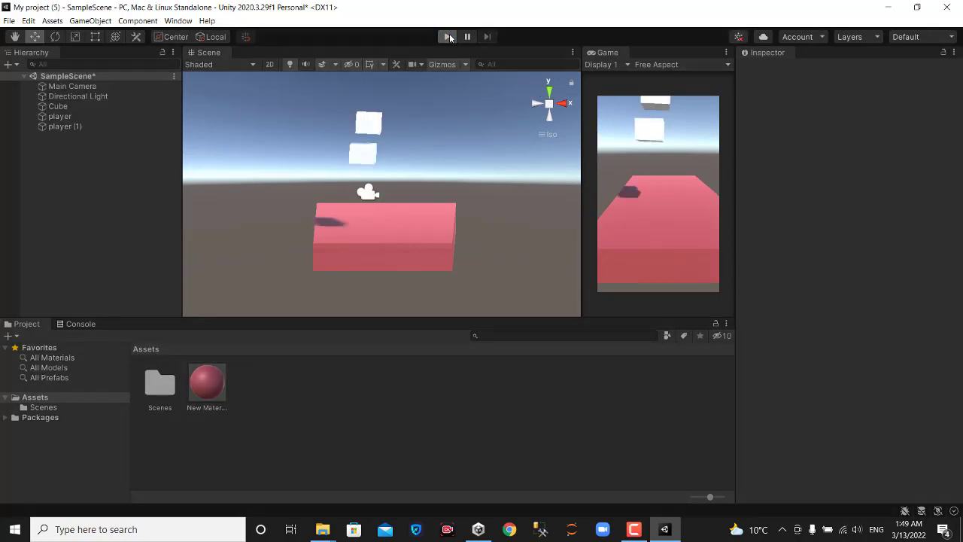
left_click(449, 37)
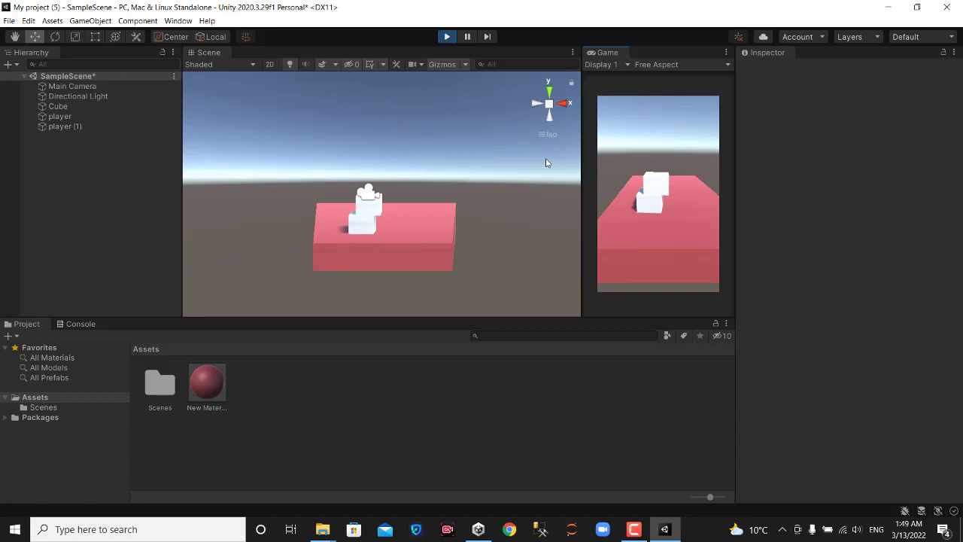
left_click(374, 208)
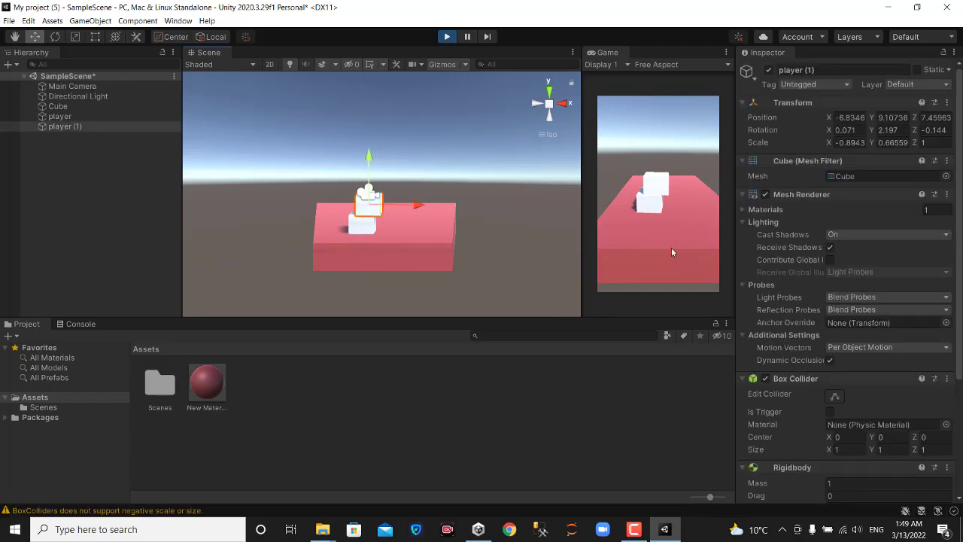
left_click(765, 195)
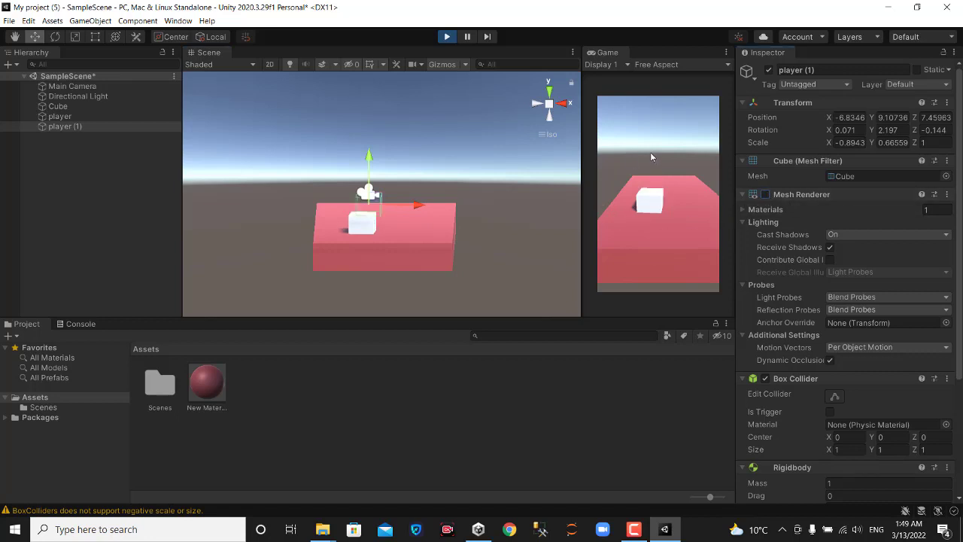
left_click(443, 39)
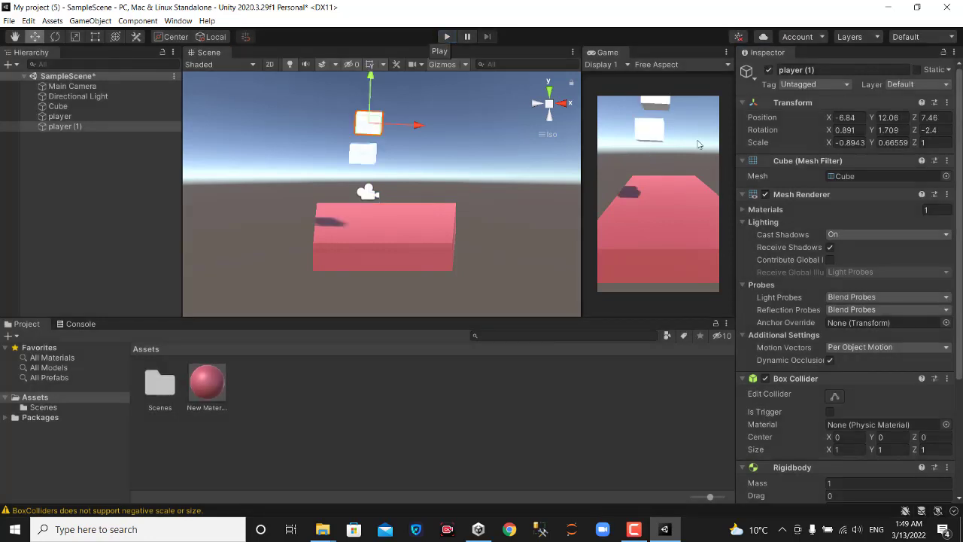
- Retest with player (1)'s Mesh Renderer off, then switch it back on in edit mode
left_click(765, 195)
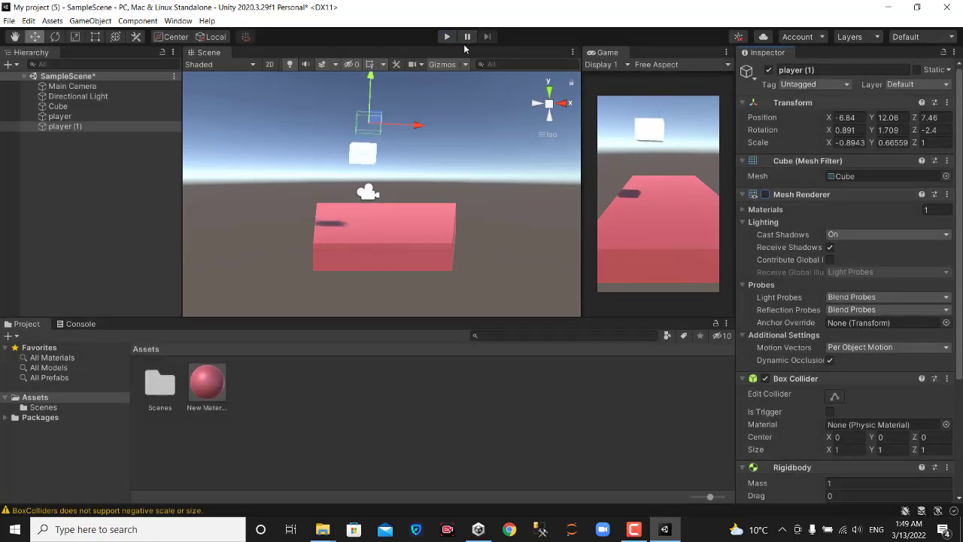
left_click(448, 37)
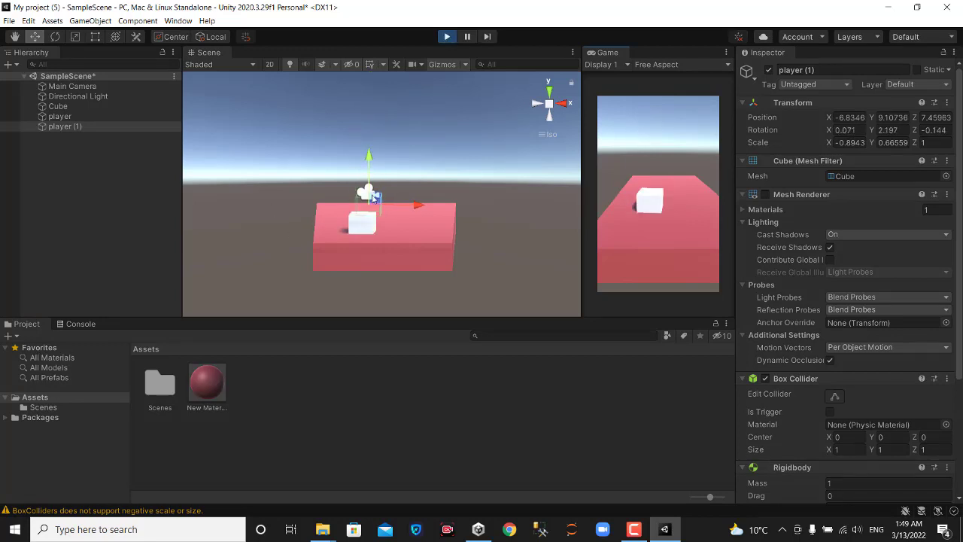
left_click(765, 194)
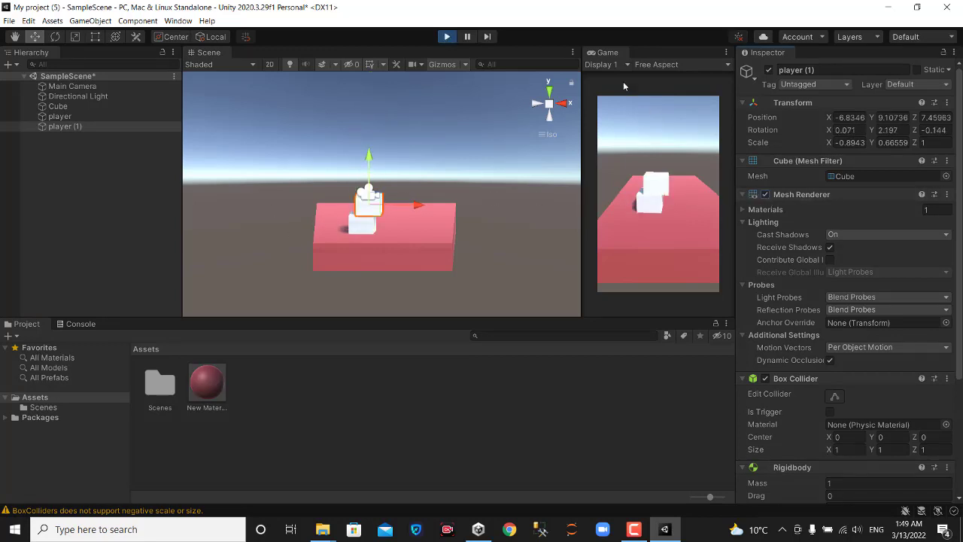
left_click(450, 37)
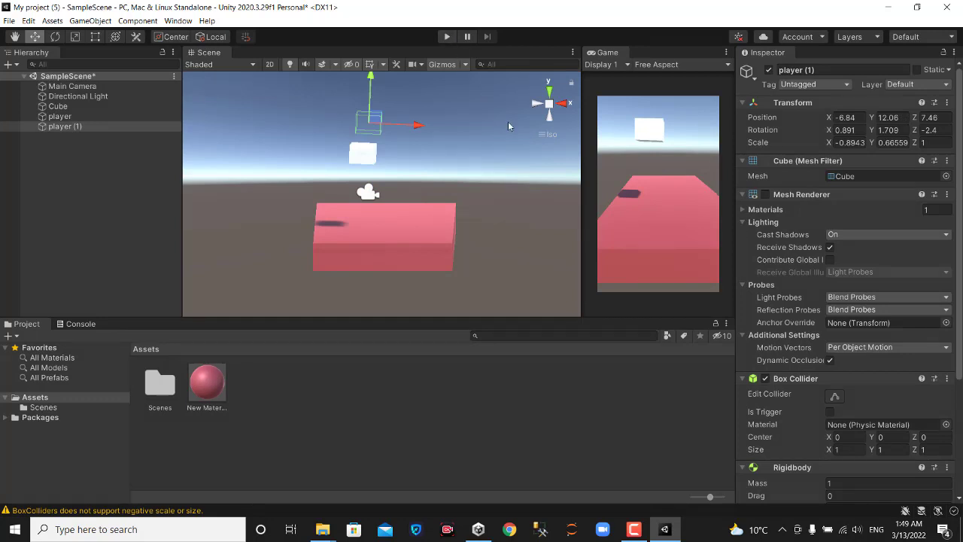
left_click(765, 195)
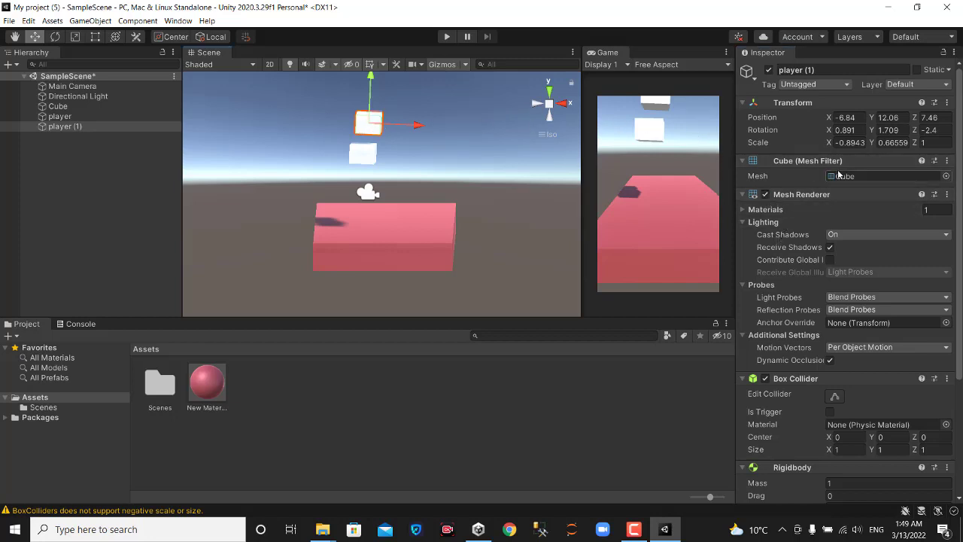
- Swap player (1)'s Mesh Filter mesh to Sphere and start playing the scene
left_click(946, 176)
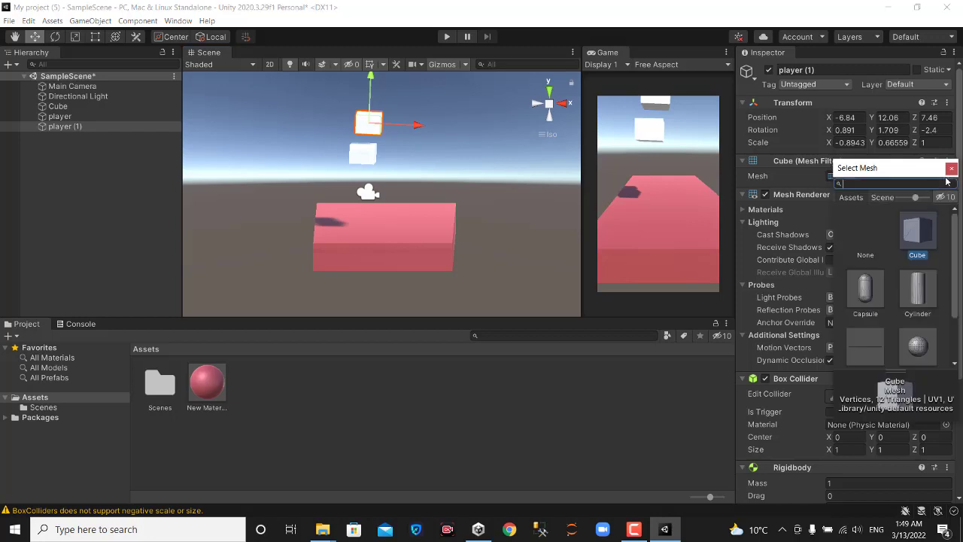
left_click(820, 182)
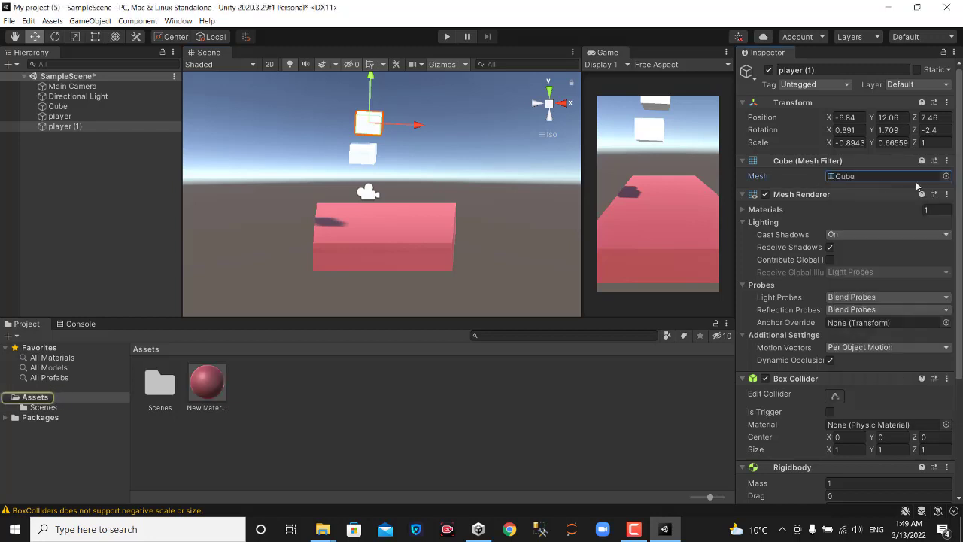
left_click(946, 176)
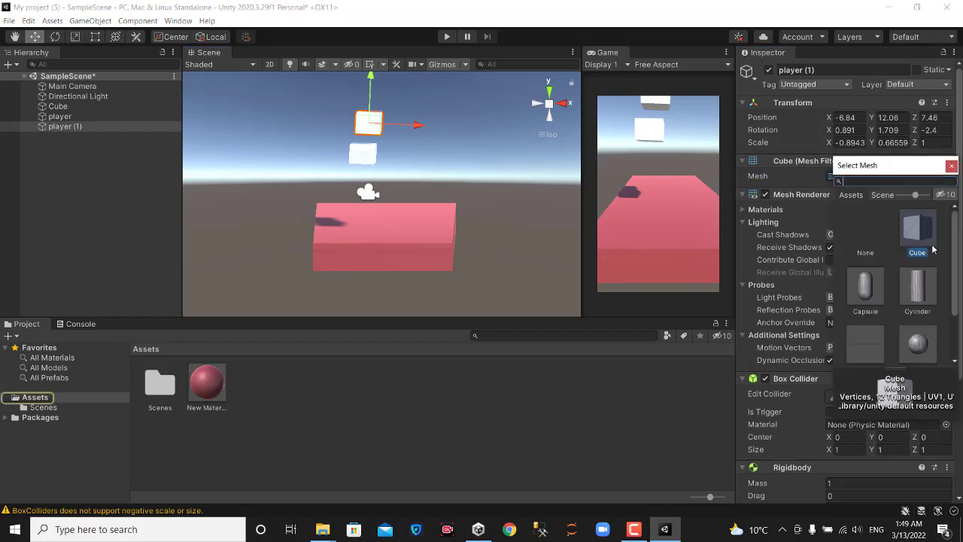
scroll(924, 307, "down", 2)
left_click(924, 284)
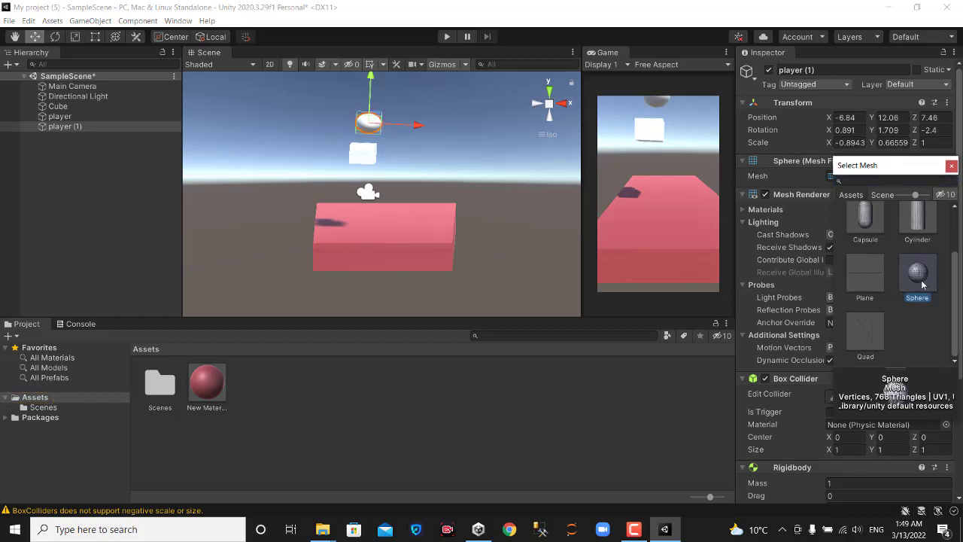
double_click(921, 284)
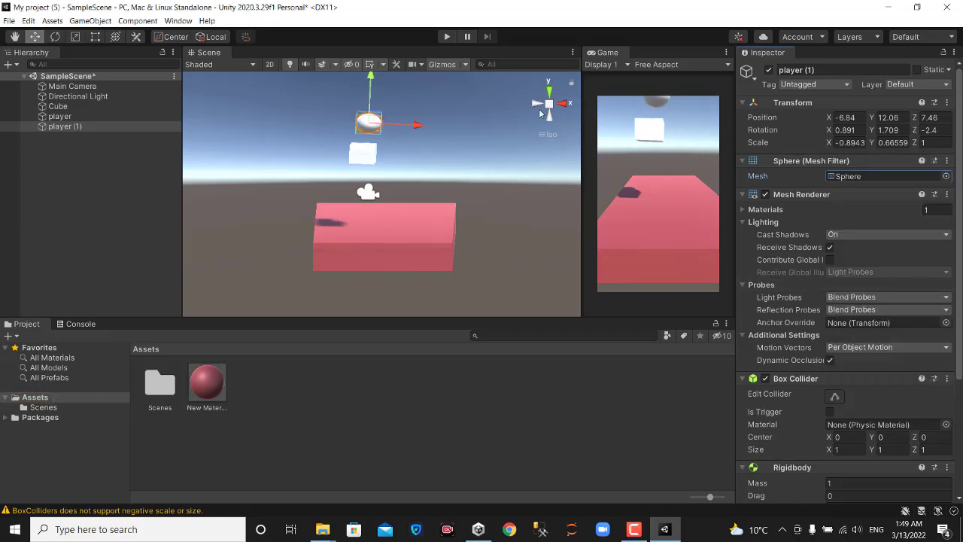
left_click(442, 39)
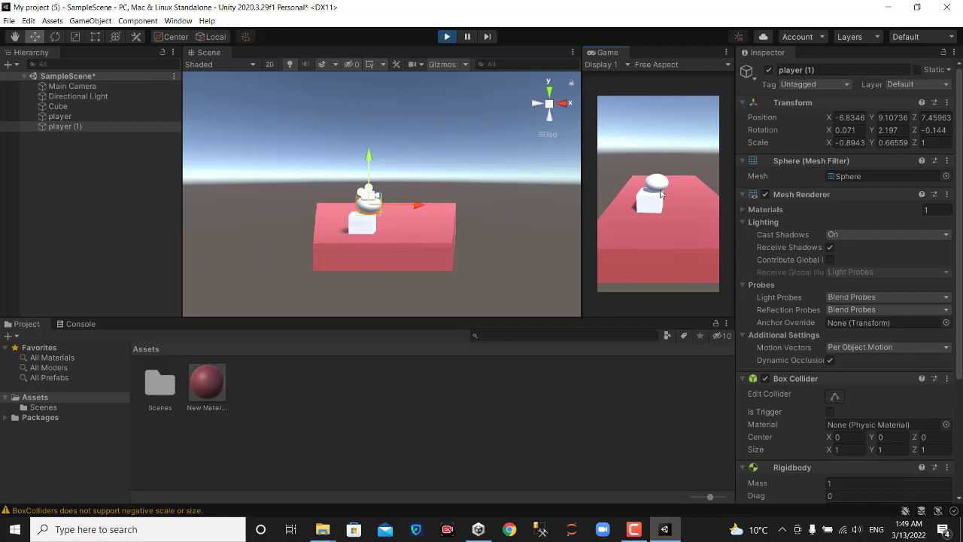
left_click(450, 39)
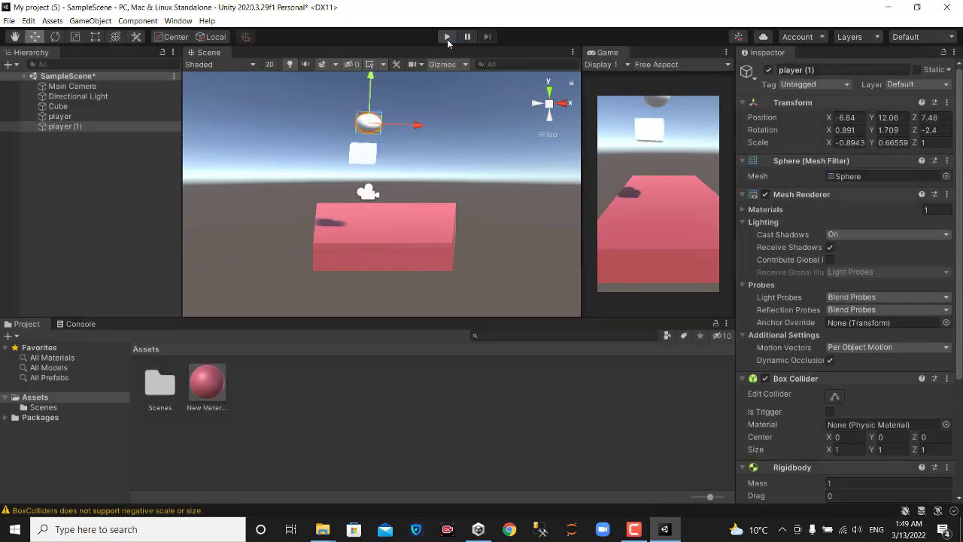
left_click(448, 39)
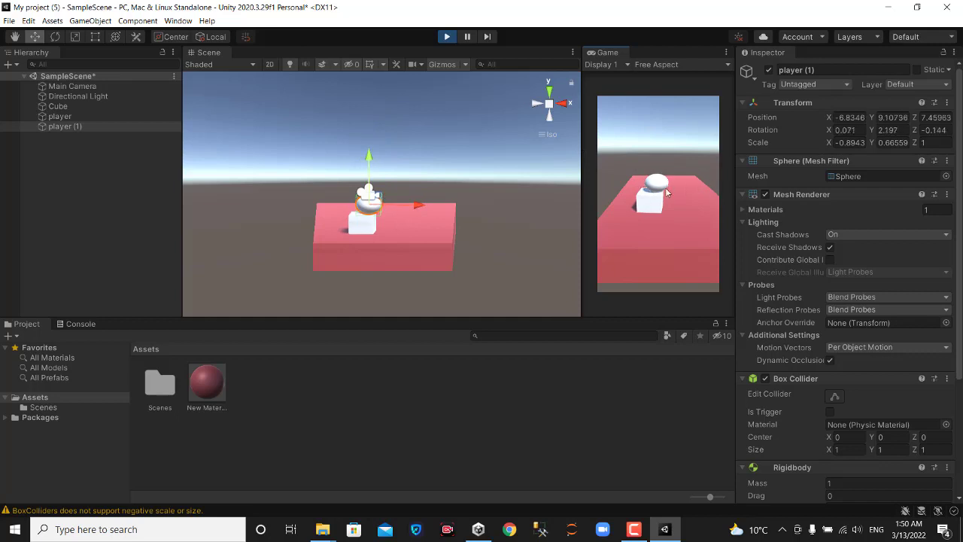
right_click(786, 384)
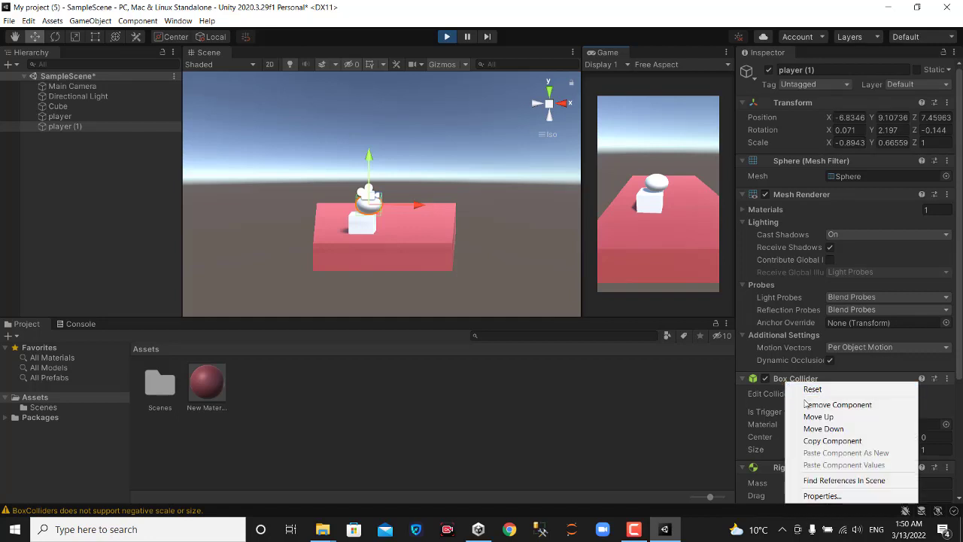
left_click(812, 406)
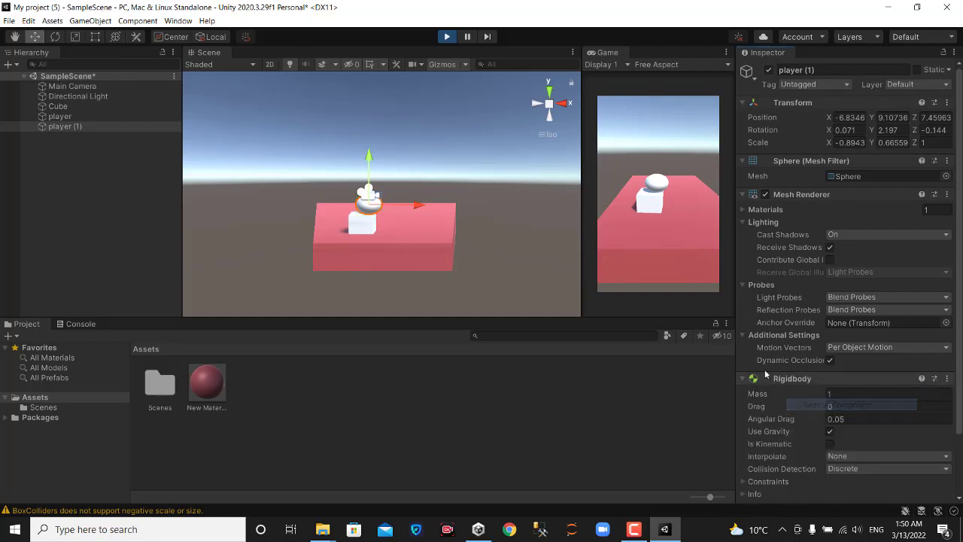
scroll(793, 381, "down", 2)
left_click(823, 488)
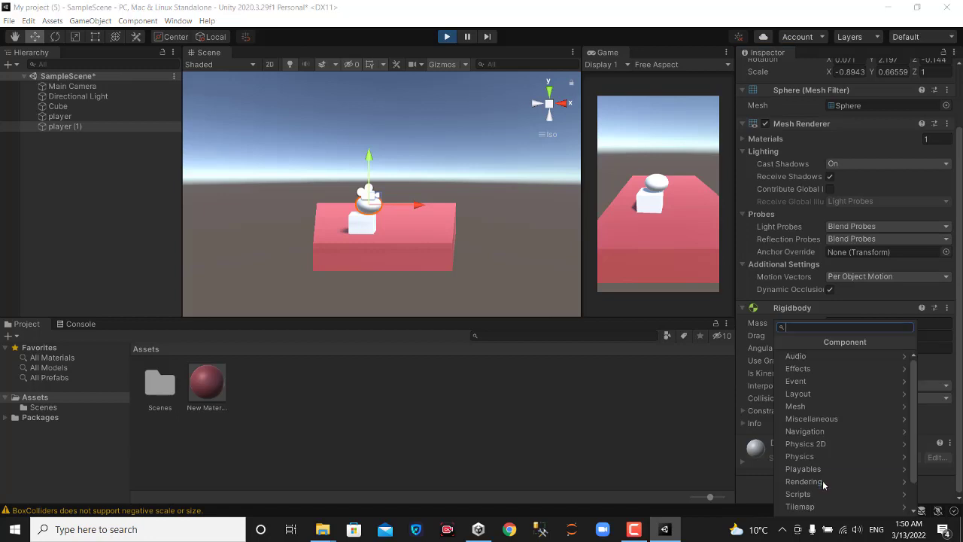
type("sp")
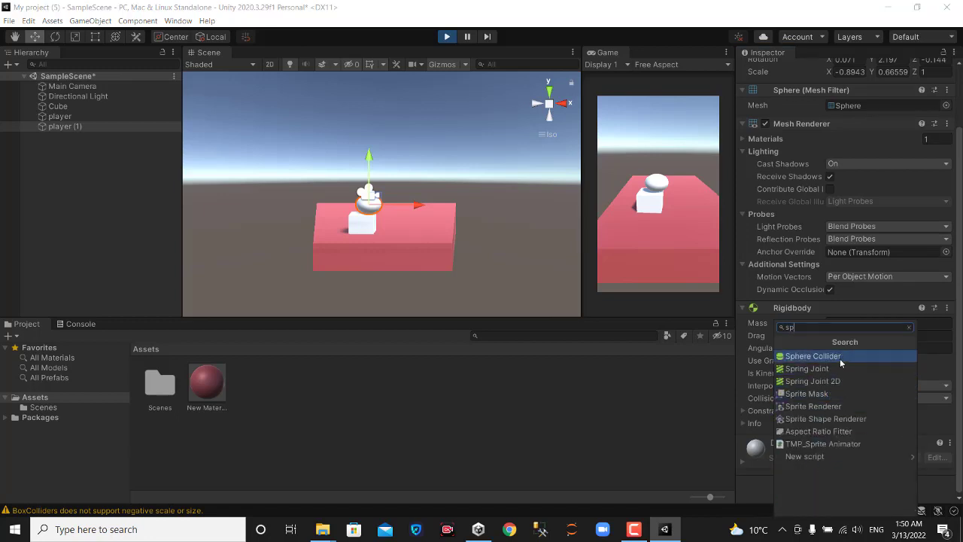
left_click(841, 358)
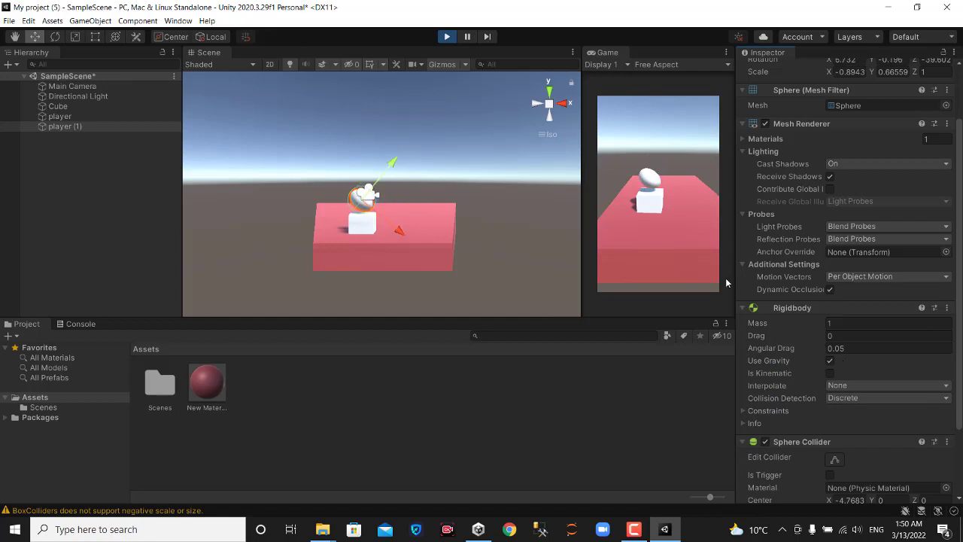
left_click(447, 37)
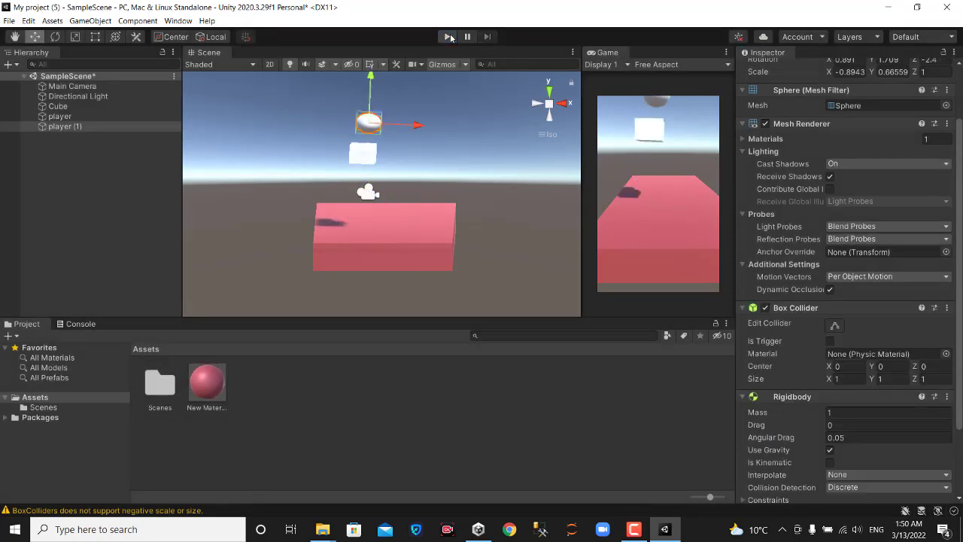
left_click(726, 53)
- Play in a maximized Game view to watch the sphere land on the cube, then restore the layout
left_click(756, 91)
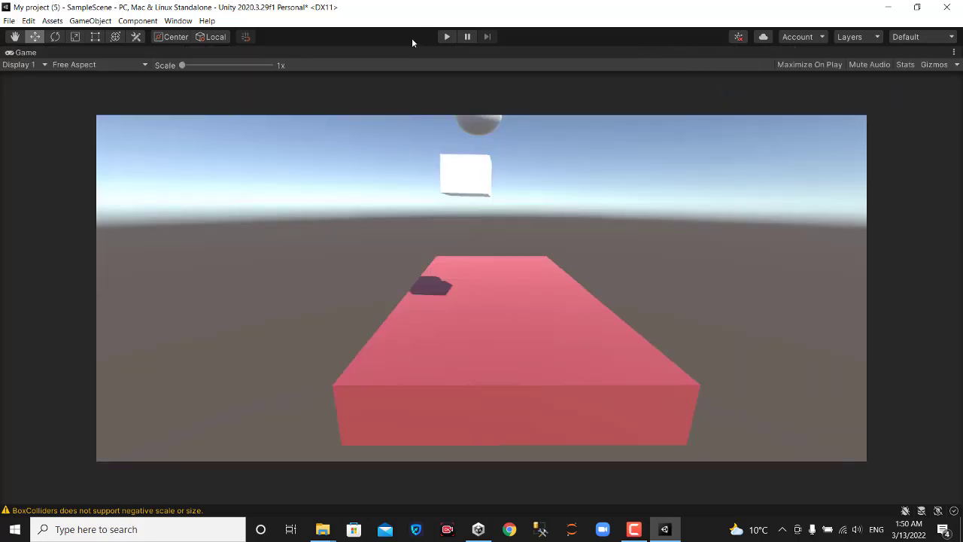
left_click(446, 39)
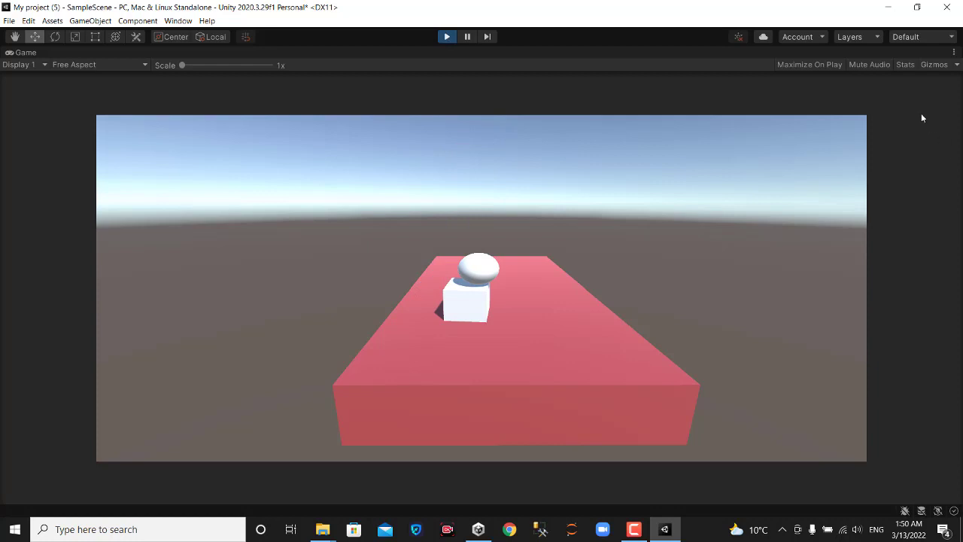
left_click(954, 52)
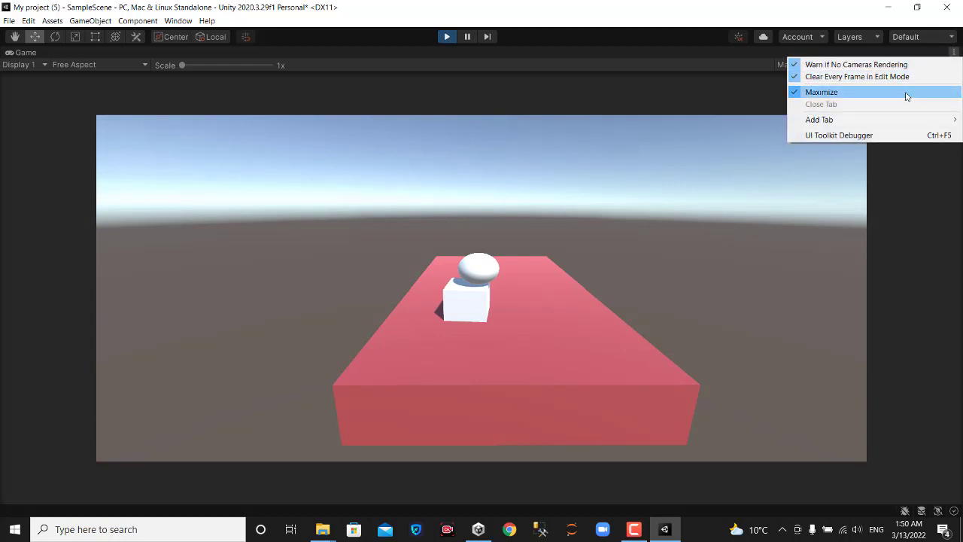
left_click(906, 95)
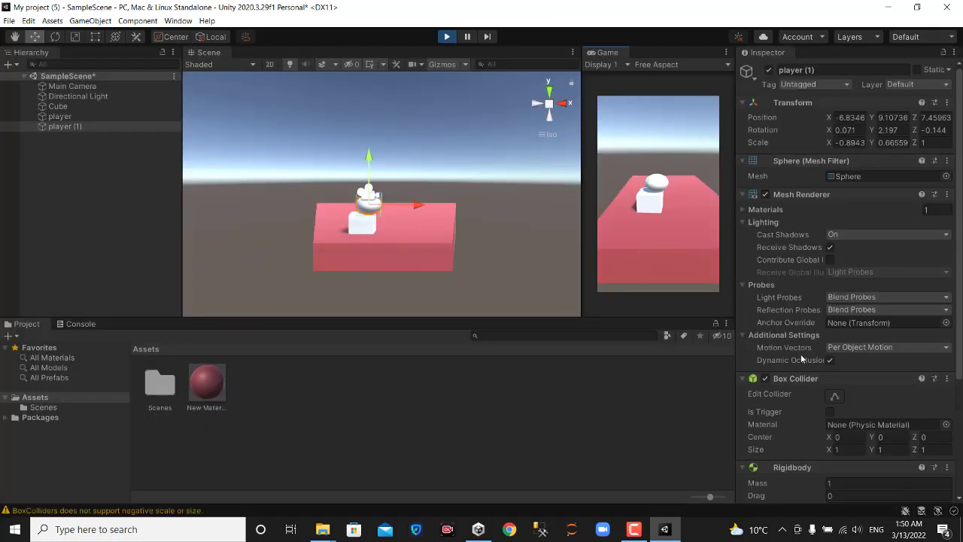
- Remove the Box Collider from the sphere while the game is playing
scroll(801, 354, "down", 5)
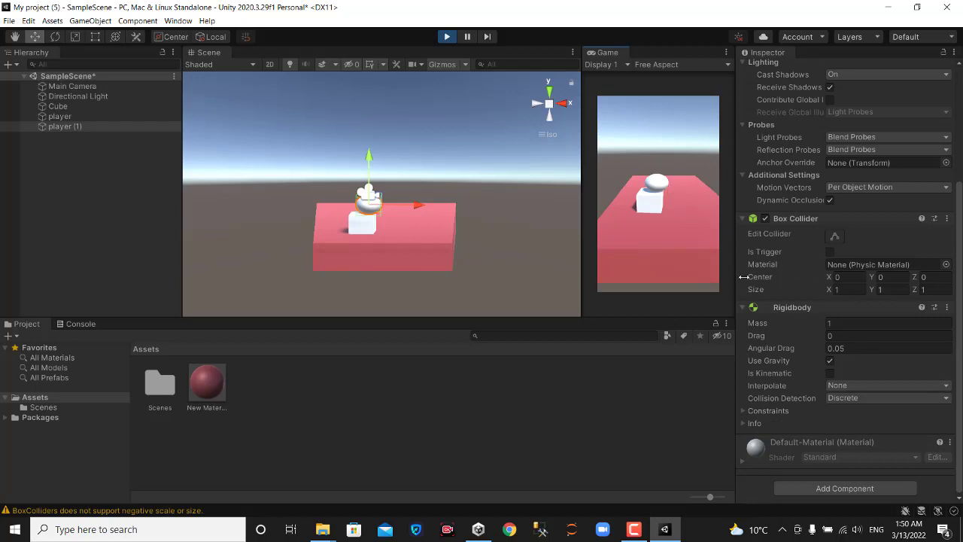
left_click(815, 221)
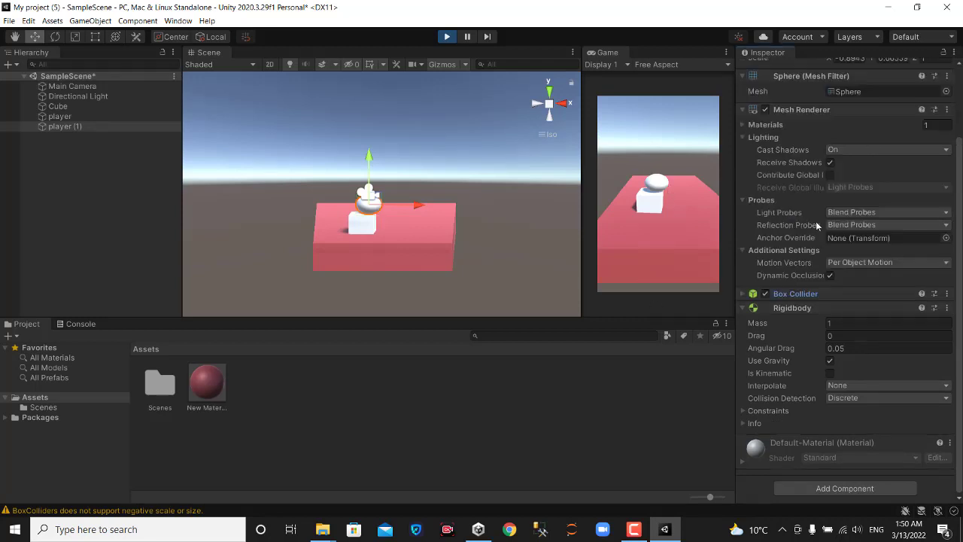
left_click(744, 295)
left_click(840, 294)
right_click(842, 292)
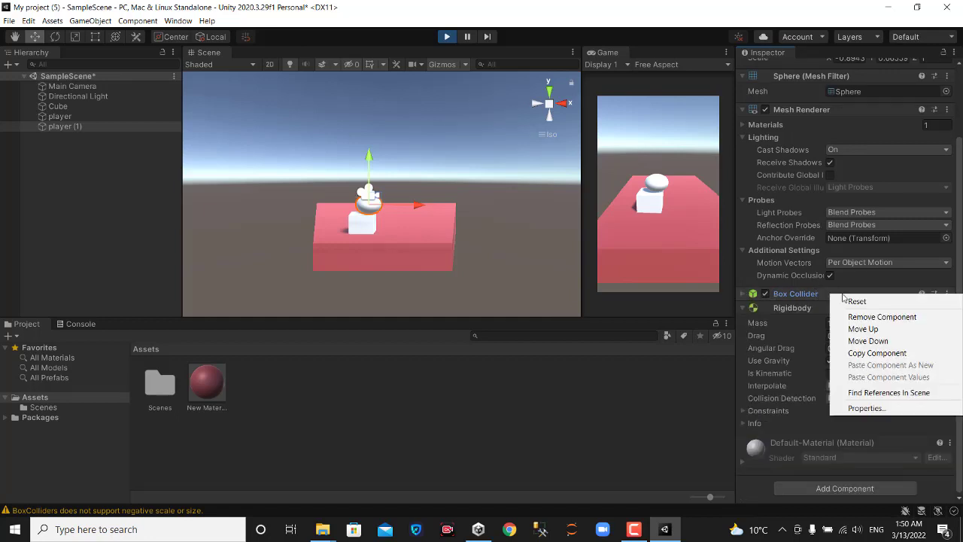
left_click(854, 315)
- Add a Sphere Collider to the sphere, then stop Play mode to reset the scene
left_click(844, 419)
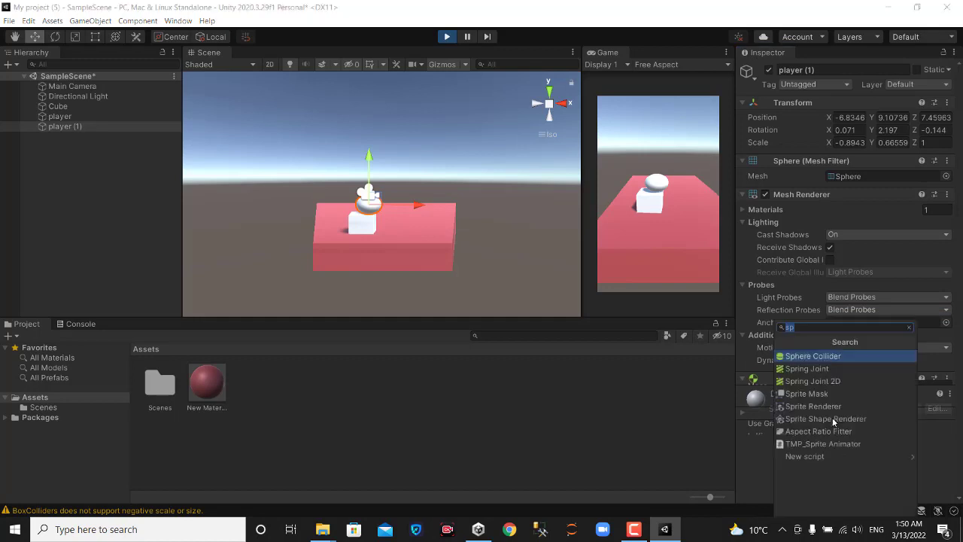
left_click(803, 359)
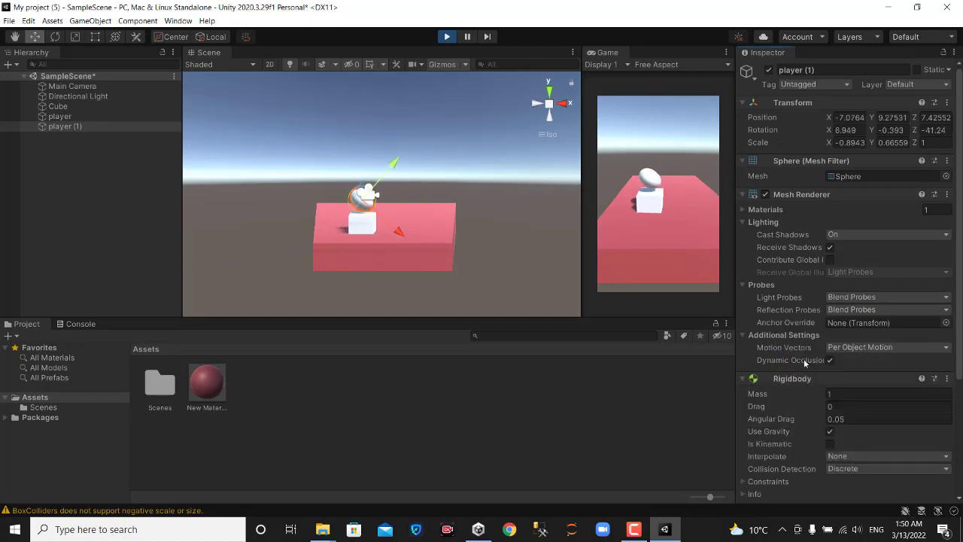
left_click(447, 37)
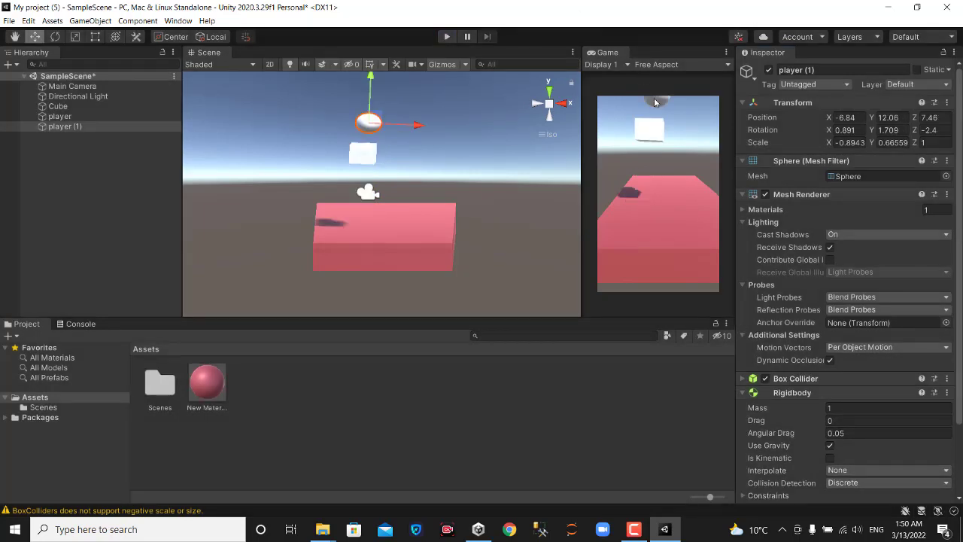
- Select the sphere player (1), disable its Box Collider, and start Play mode
left_click(365, 158)
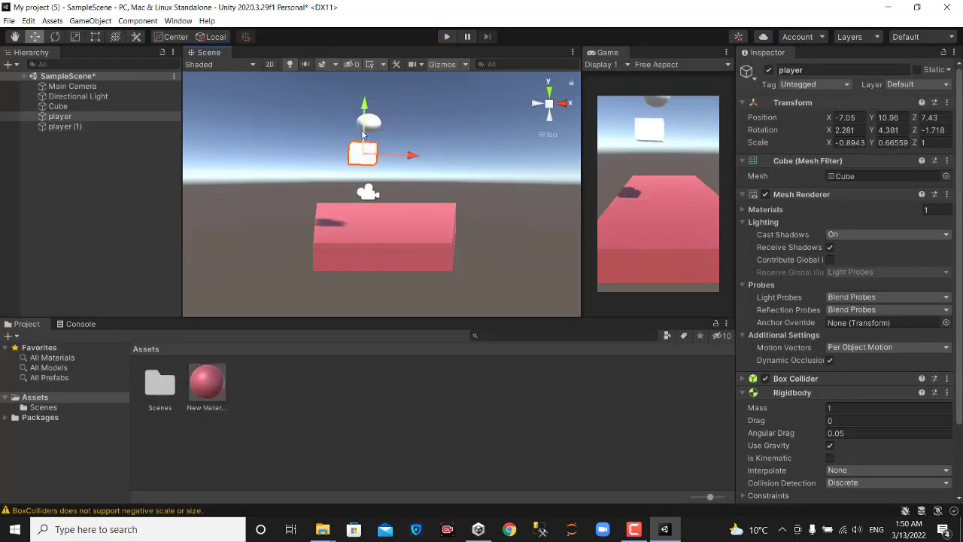
left_click(373, 124)
left_click(764, 380)
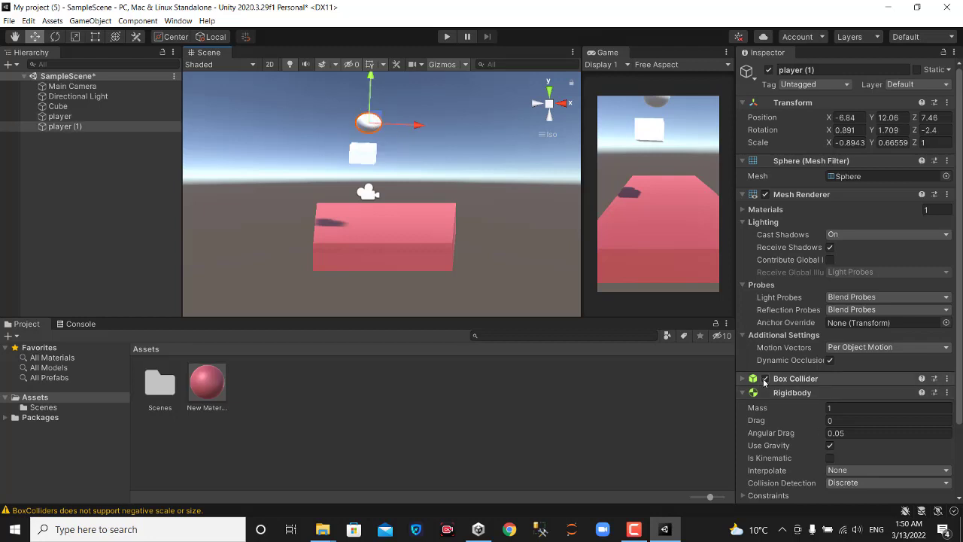
left_click(447, 36)
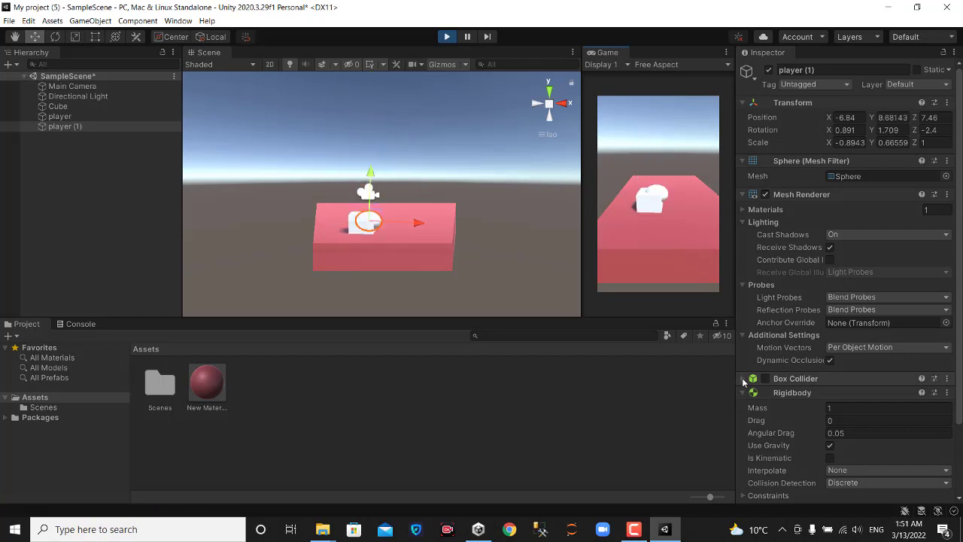
- During play, swap the sphere's Box Collider for a Sphere Collider
left_click(764, 378)
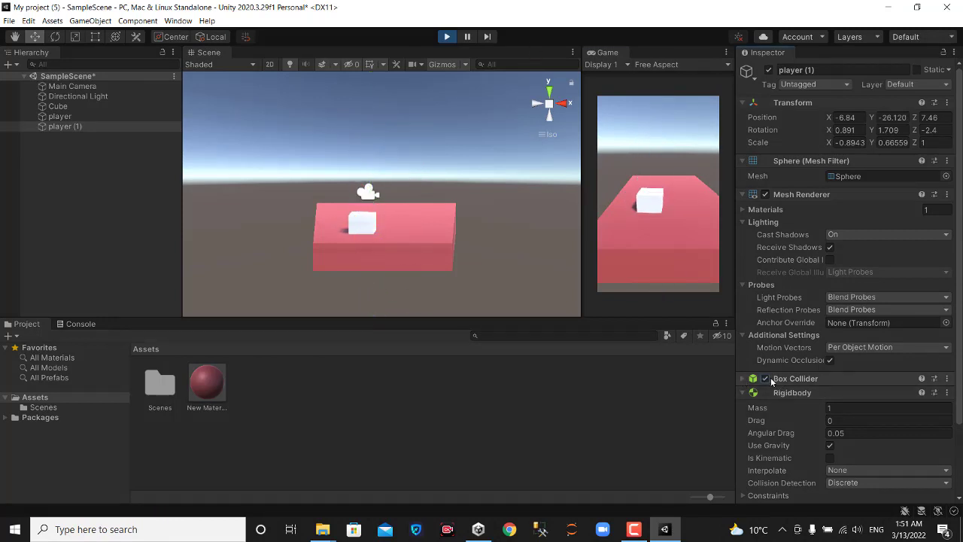
right_click(807, 380)
left_click(827, 405)
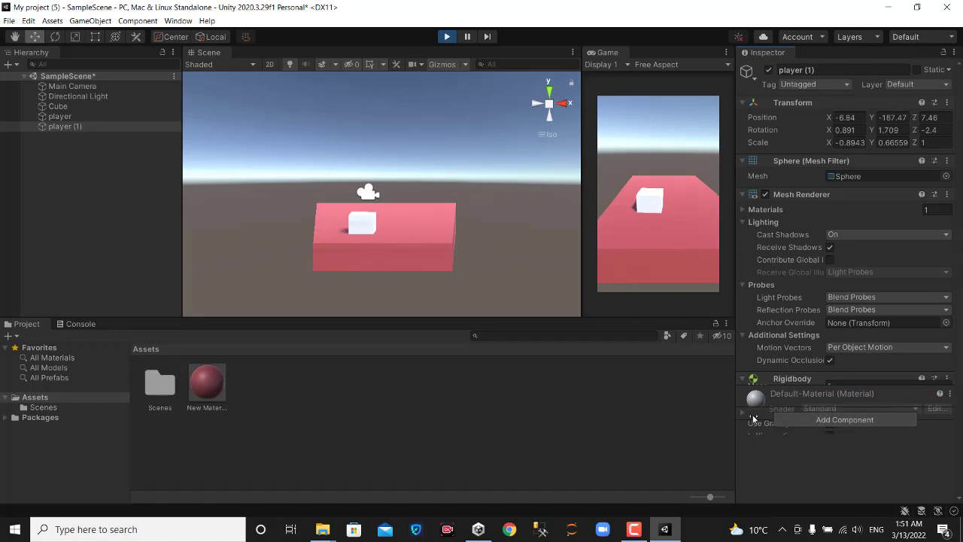
left_click(807, 422)
type("sp")
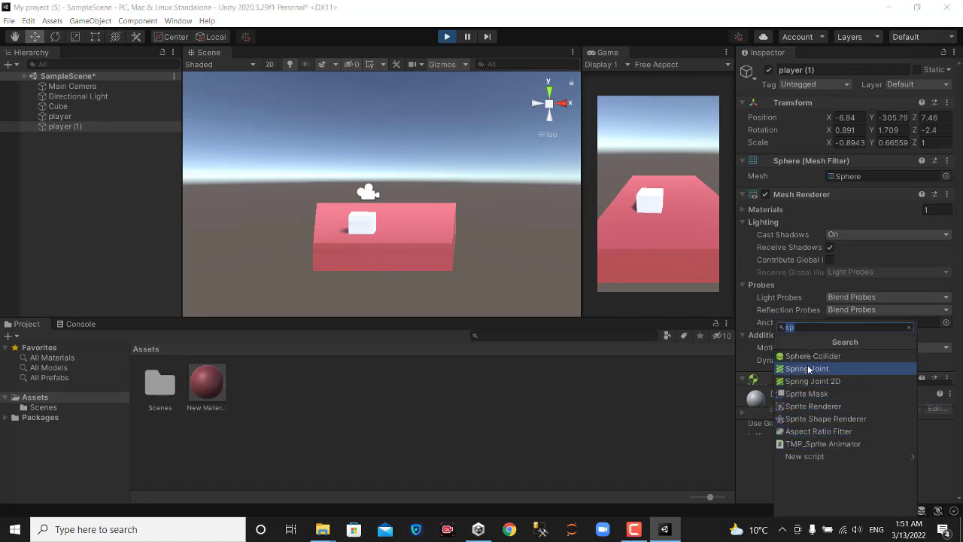
left_click(805, 359)
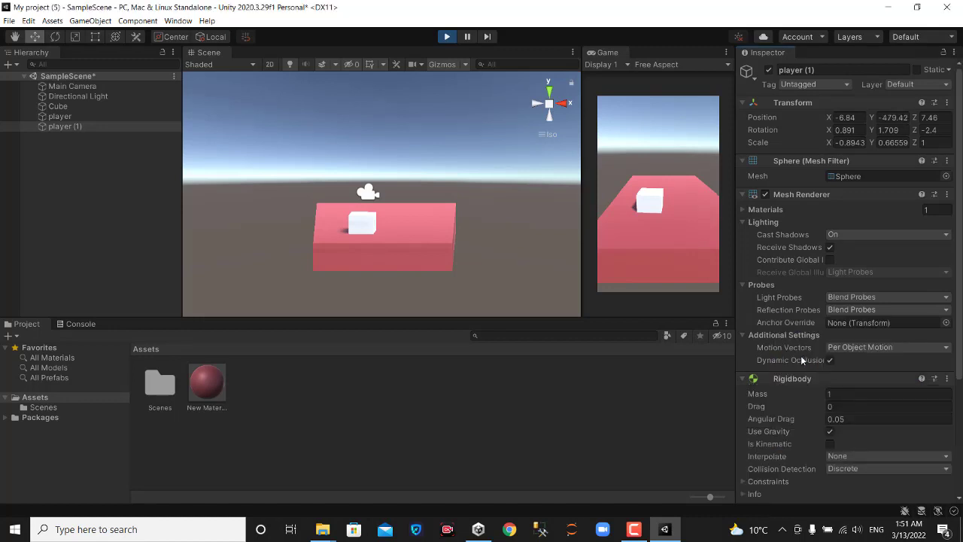
- Attempt to save the scene with Ctrl+S, then exit Play mode
scroll(802, 361, "down", 5)
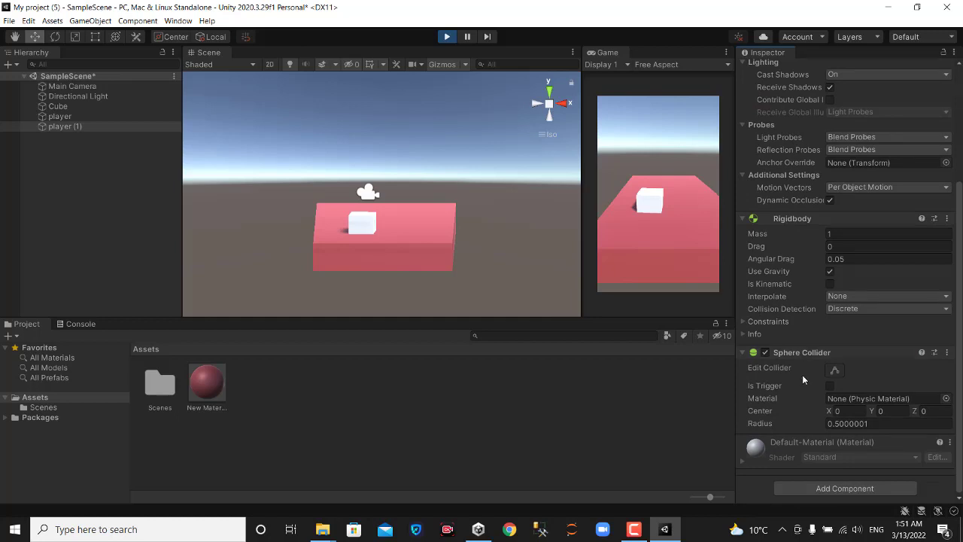
key("ctrl+s")
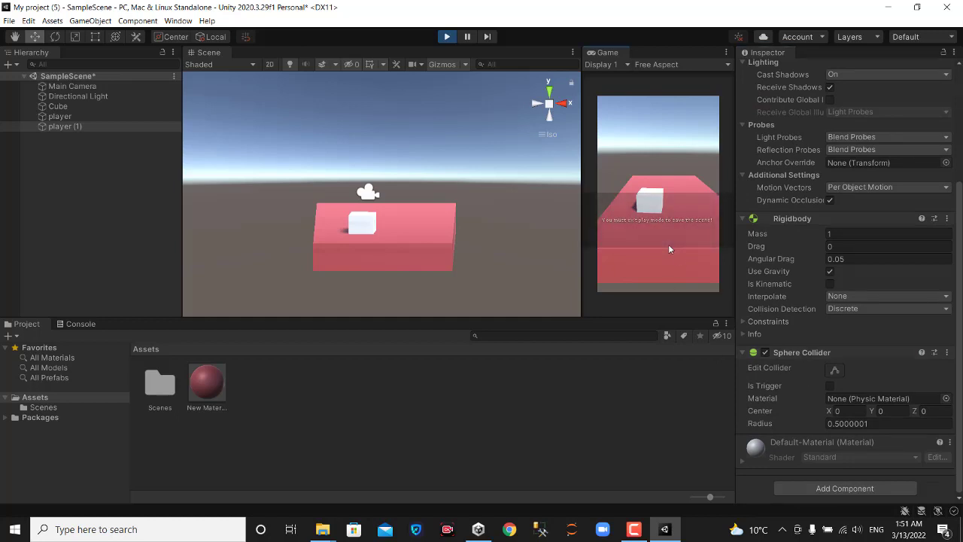
left_click(447, 37)
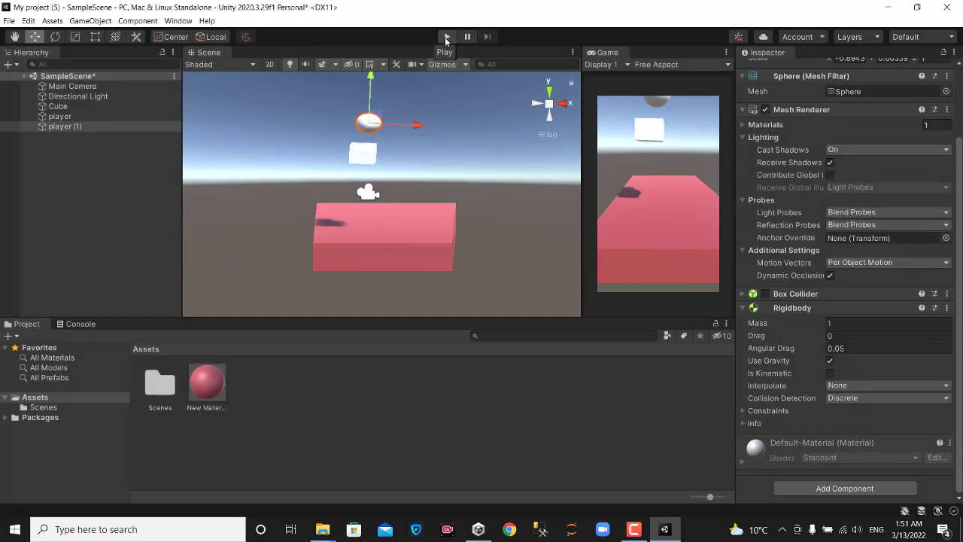
- Remove the Box Collider component from player (1)
left_click(817, 296)
right_click(820, 296)
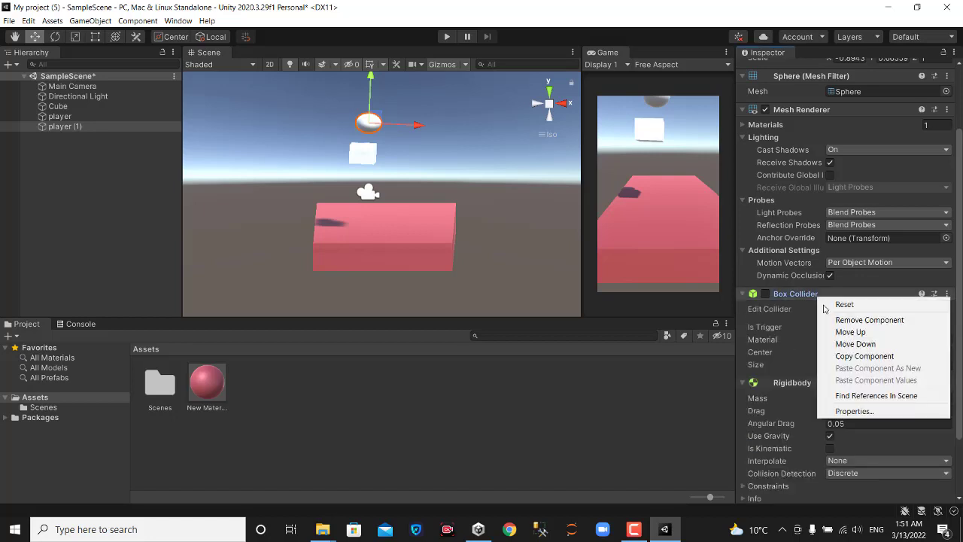
left_click(840, 317)
- Add a Sphere Collider to player (1) and play the scene to test the fall
scroll(838, 487, "down", 1)
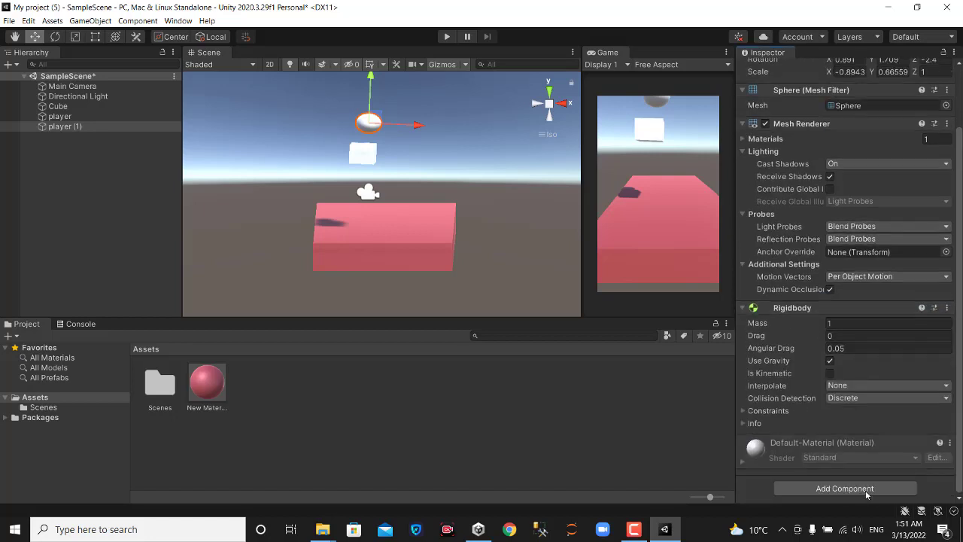
left_click(854, 490)
type("sp")
left_click(787, 358)
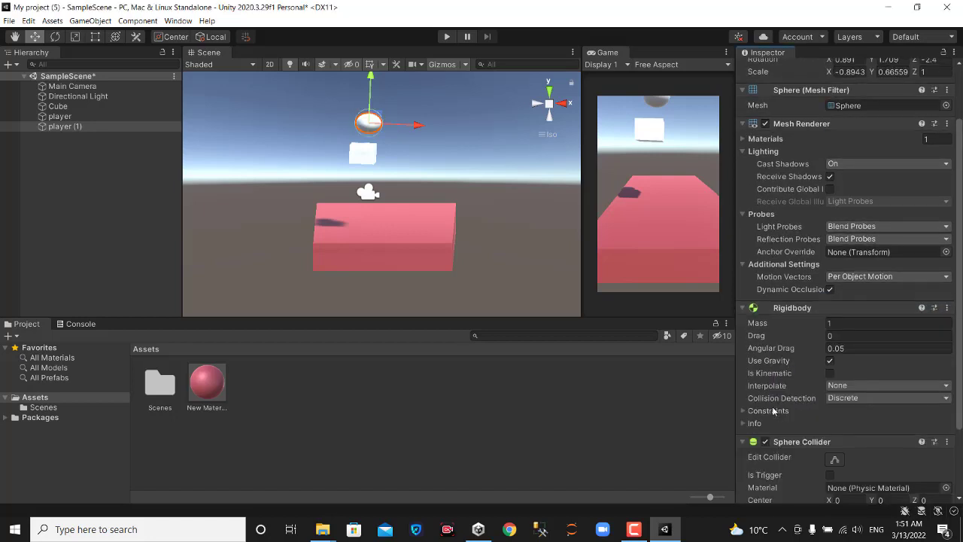
scroll(775, 408, "down", 3)
scroll(783, 399, "up", 5)
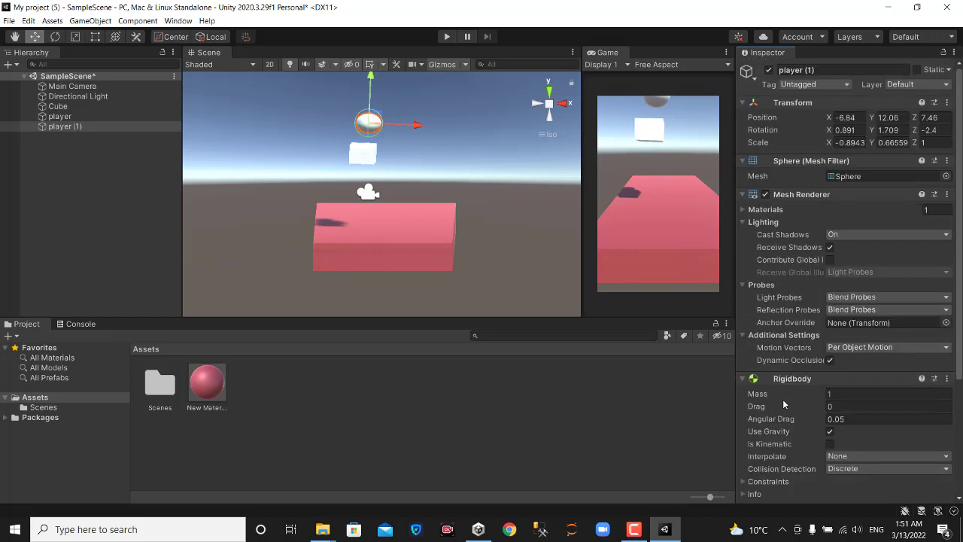
scroll(782, 398, "down", 5)
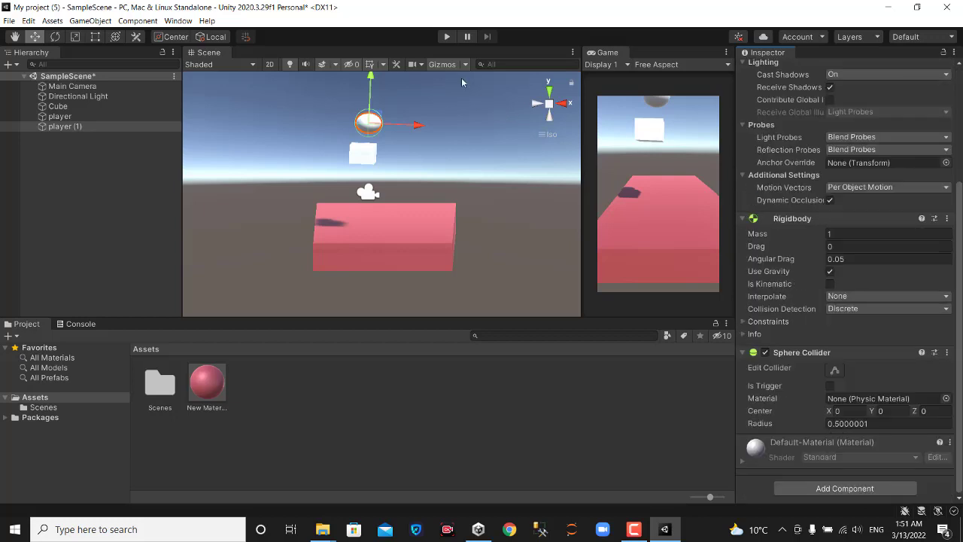
left_click(446, 38)
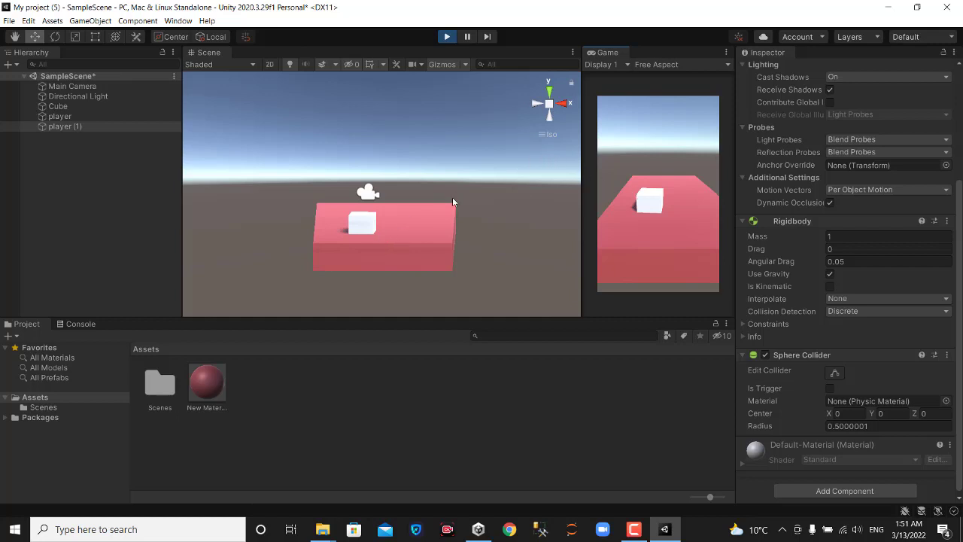
- Reposition the Main Camera slightly and set its Clear Flags to Solid Color
left_click(368, 197)
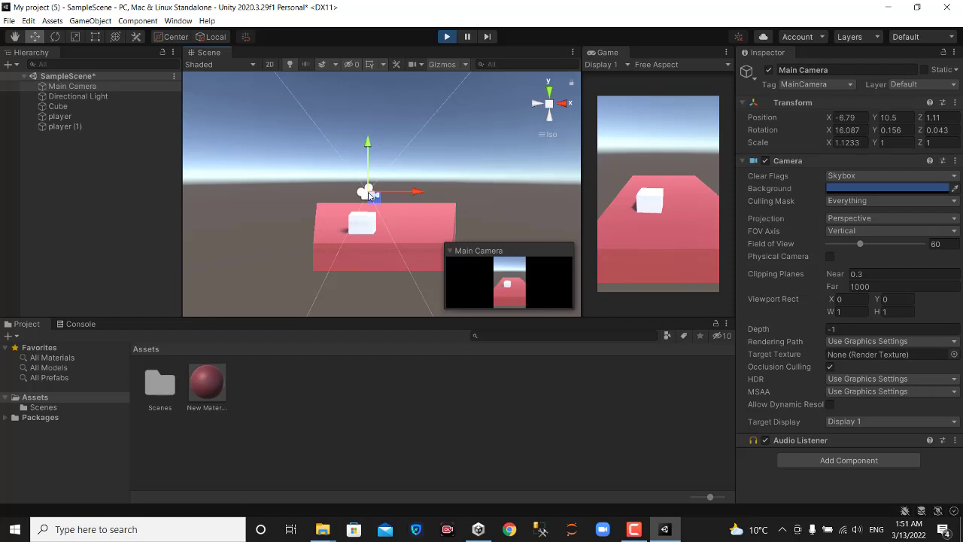
mouse_move(368, 197)
left_mouse_down()
mouse_move(339, 218)
mouse_move(372, 208)
mouse_move(372, 184)
left_mouse_up()
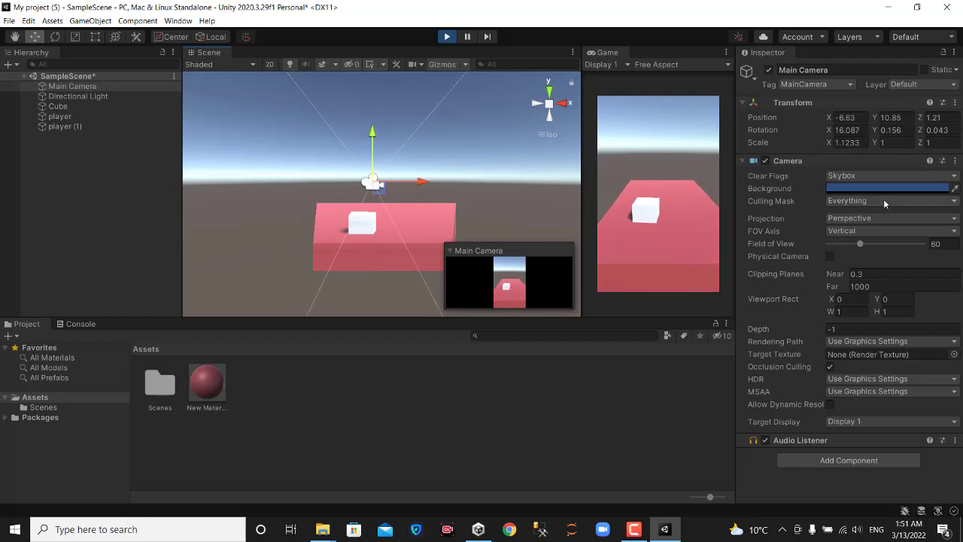
left_click(897, 176)
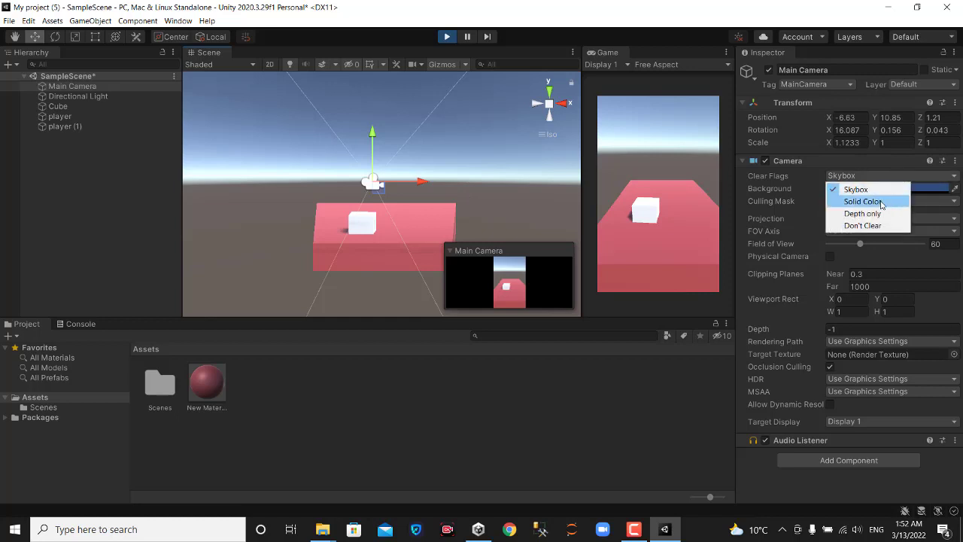
left_click(879, 202)
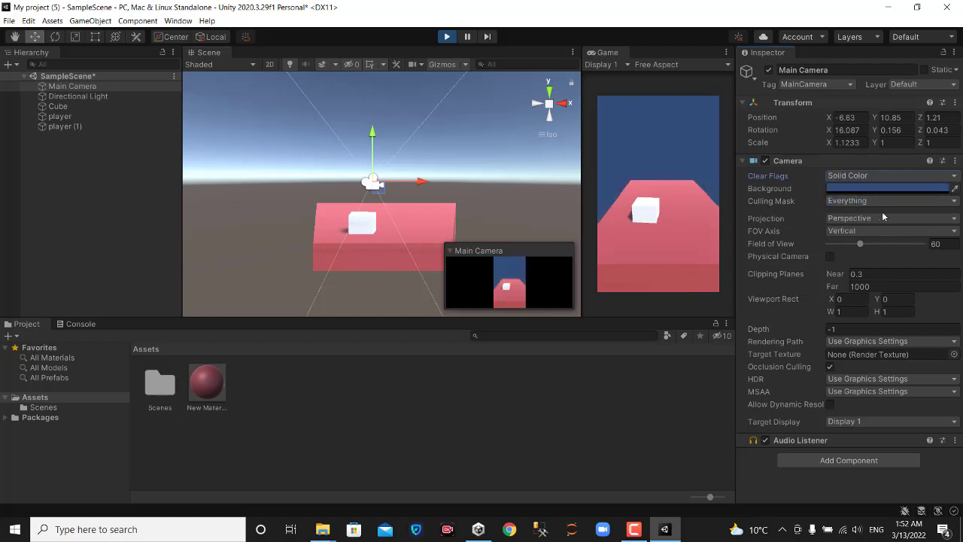
- Set the camera's background colour to teal (327679)
left_click(944, 190)
left_click(931, 250)
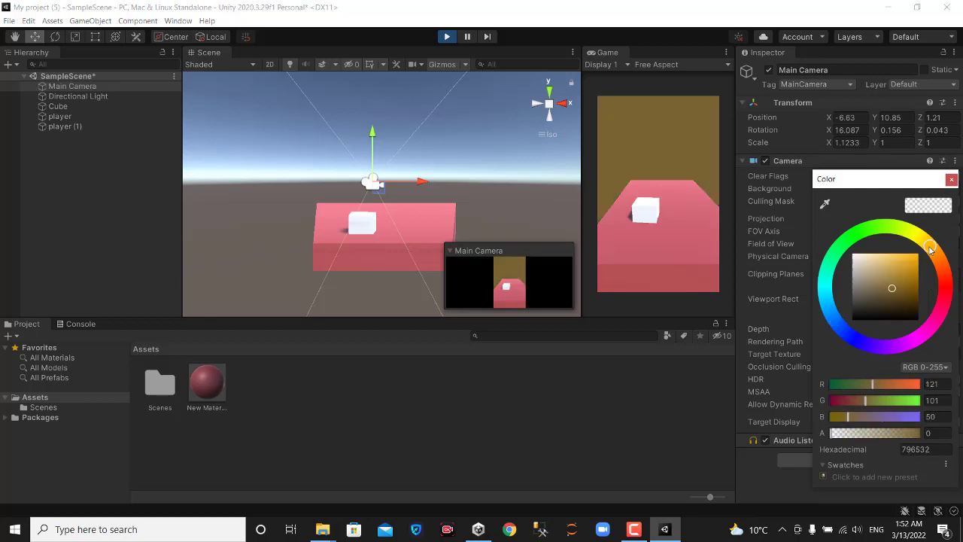
mouse_move(930, 250)
left_mouse_down()
mouse_move(862, 339)
mouse_move(805, 295)
left_mouse_up()
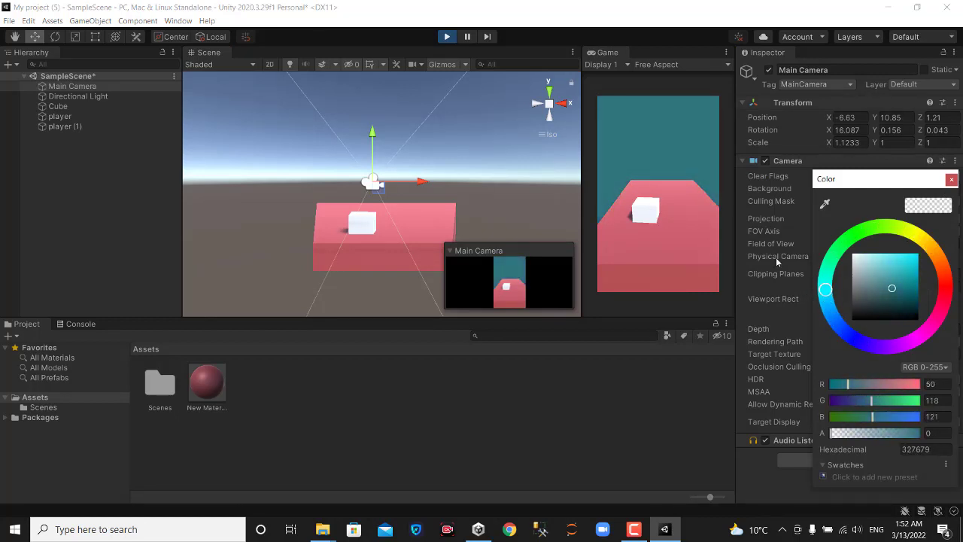
left_click(952, 179)
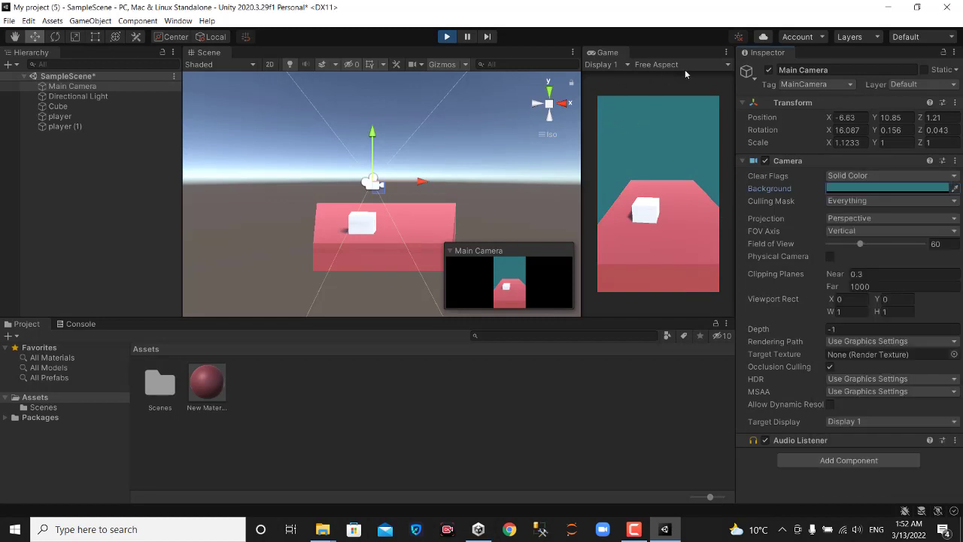
left_click(726, 52)
- Maximize the Game view and rerun the scene to watch the cube and sphere fall
left_click(747, 93)
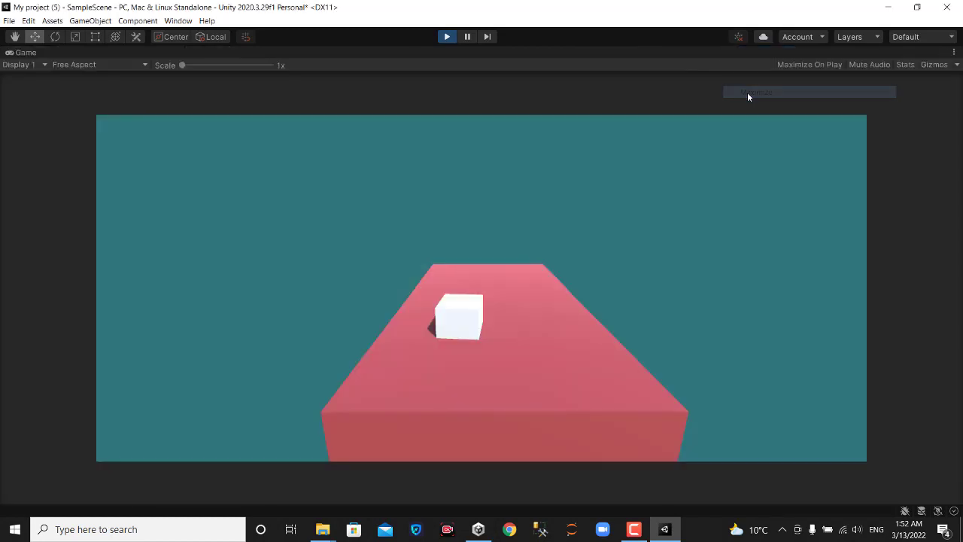
left_click(449, 37)
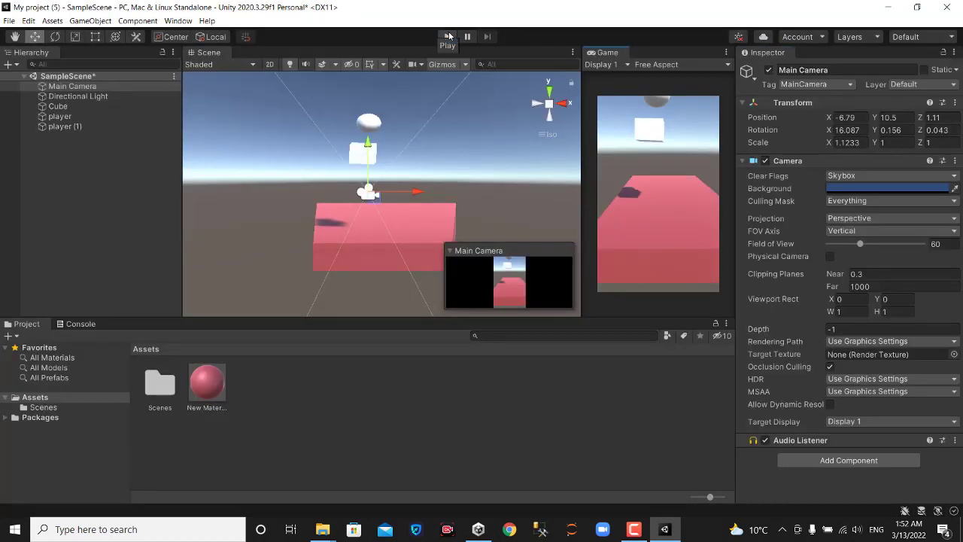
left_click(727, 52)
left_click(747, 92)
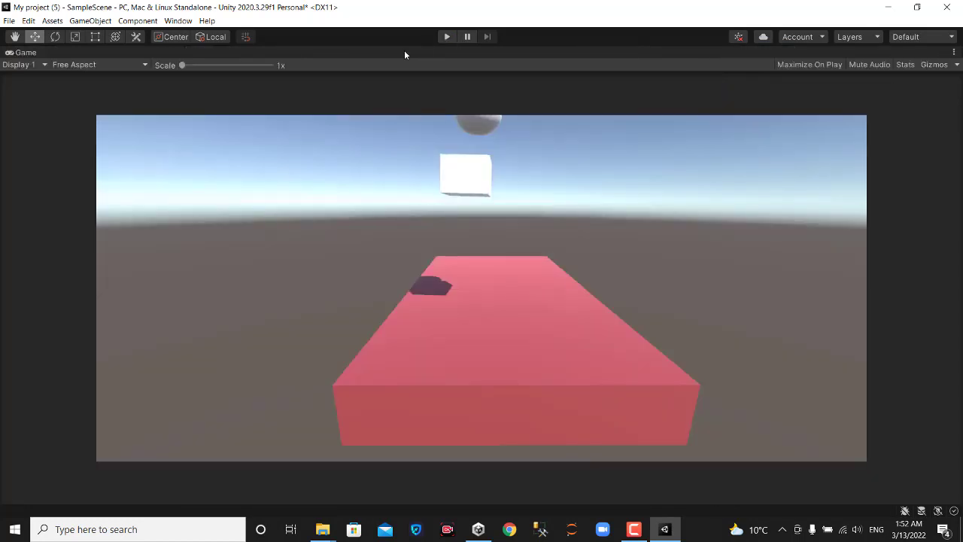
left_click(446, 36)
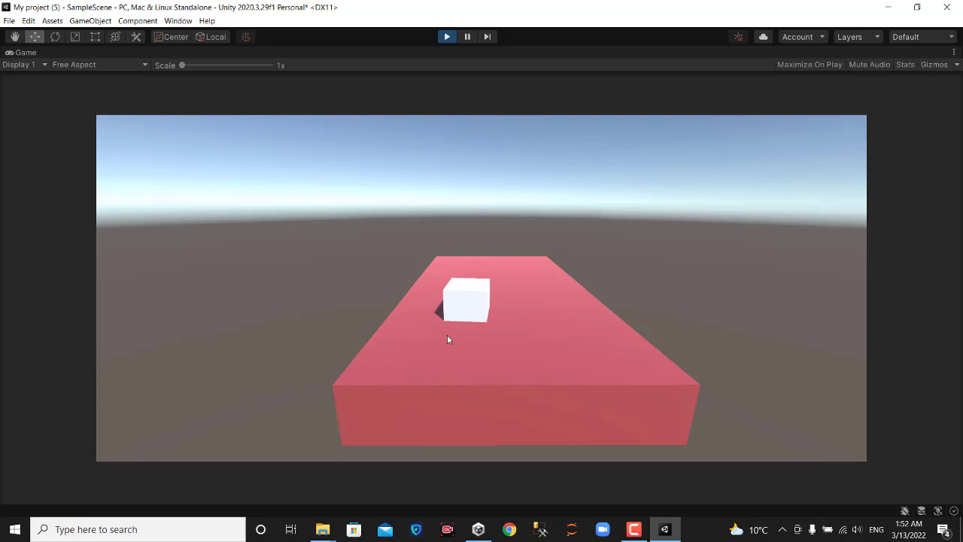
- Restore the Game view to its normal size in the editor layout
left_click(632, 529)
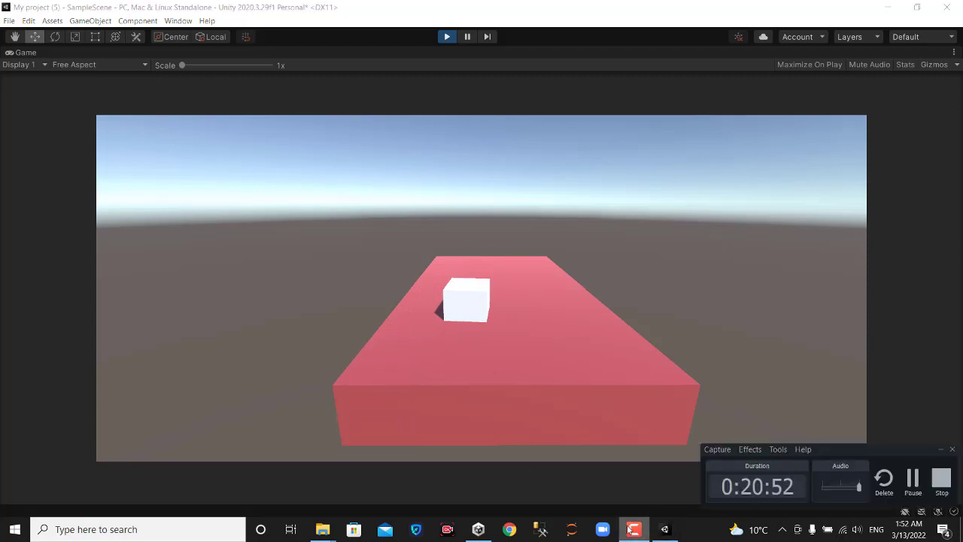
left_click(630, 529)
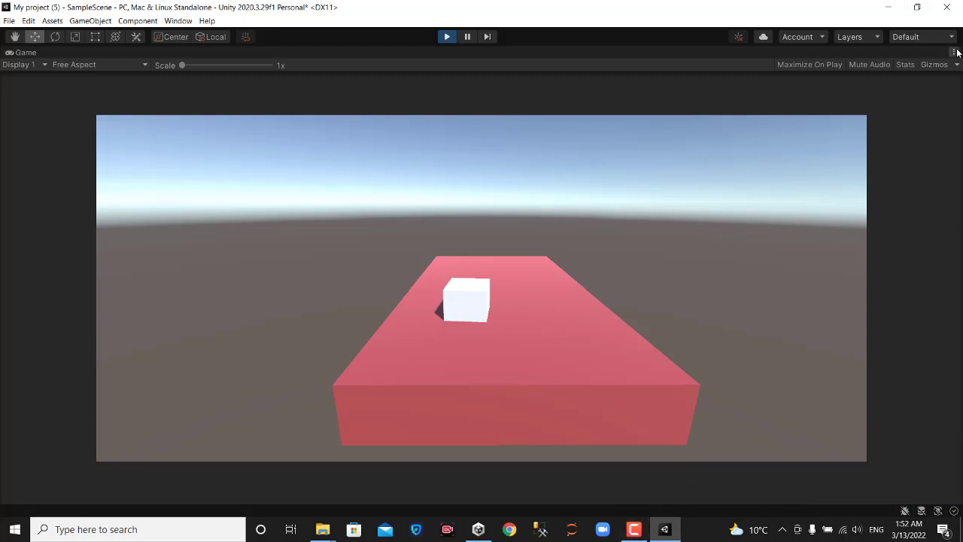
left_click(954, 52)
left_click(883, 91)
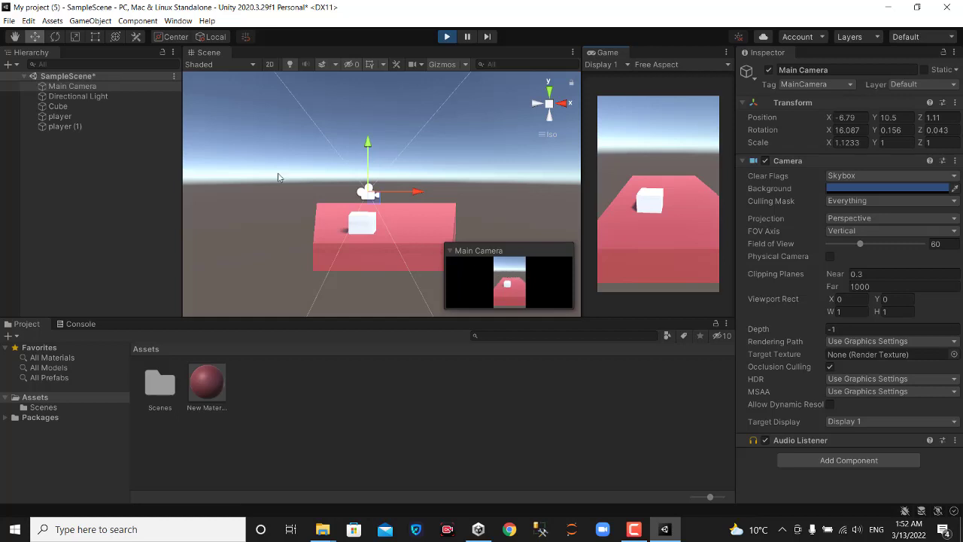
- Try File > Save As and File > Save, then open the Scenes folder in Project assets
left_click(11, 21)
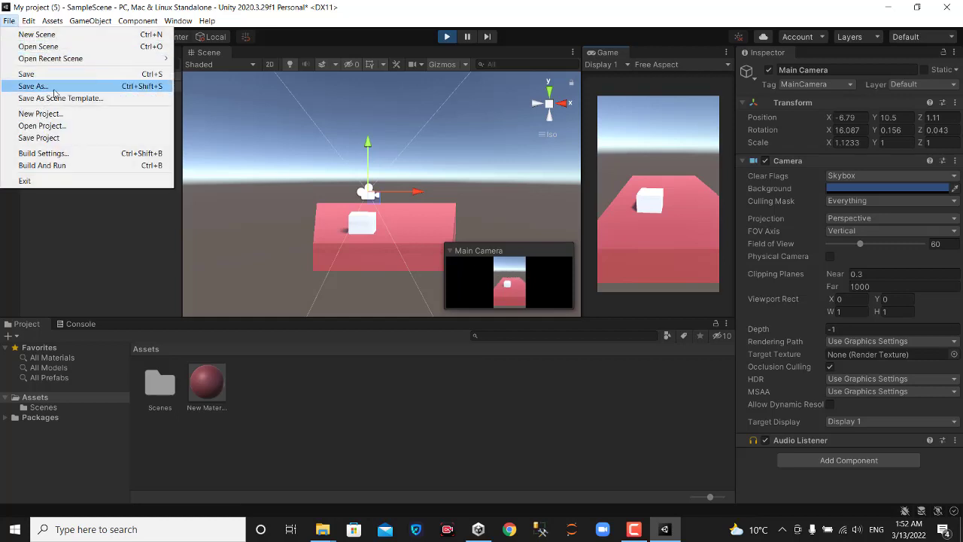
left_click(54, 90)
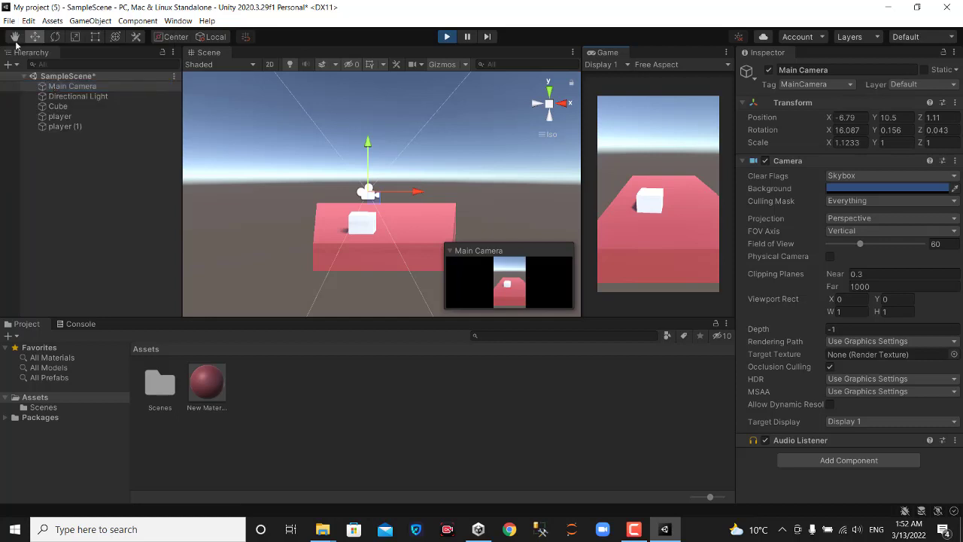
left_click(10, 20)
left_click(49, 75)
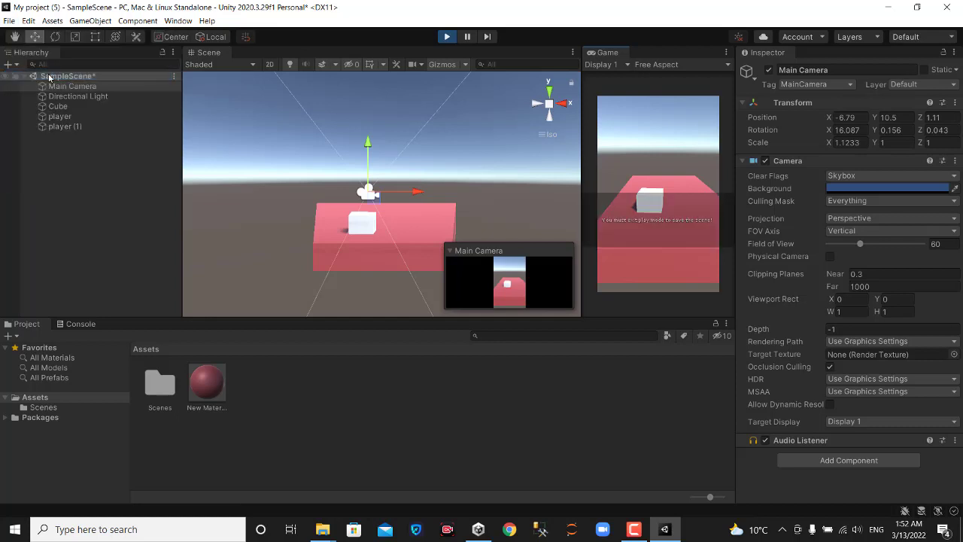
double_click(160, 384)
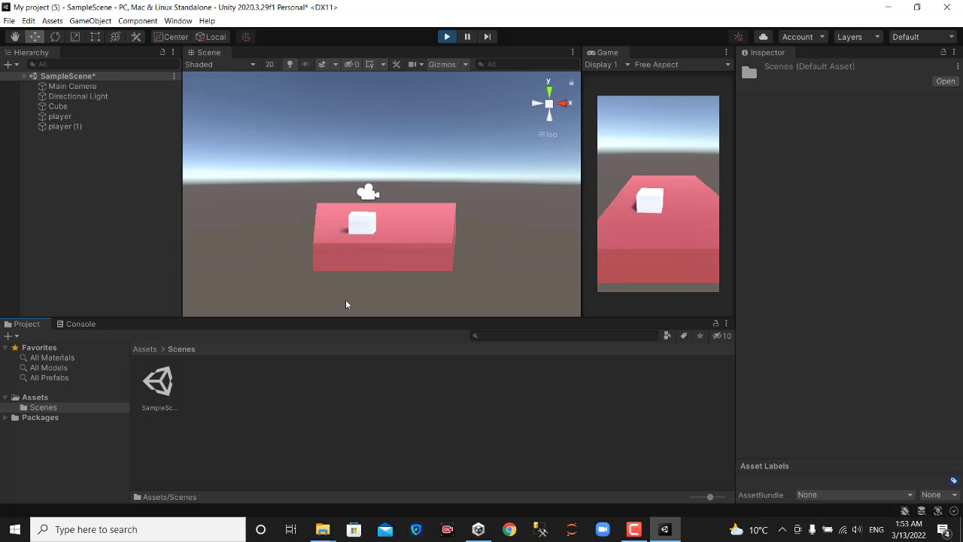
left_click(634, 529)
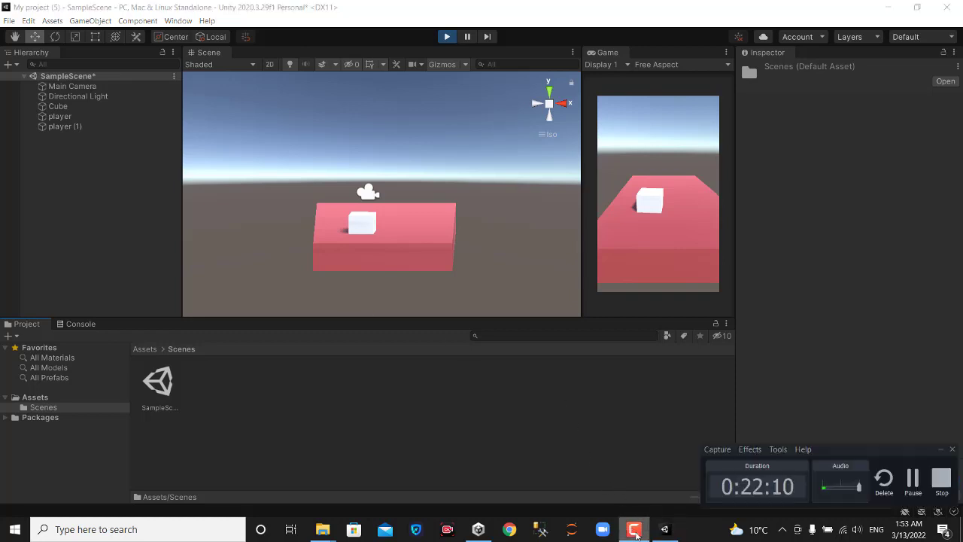